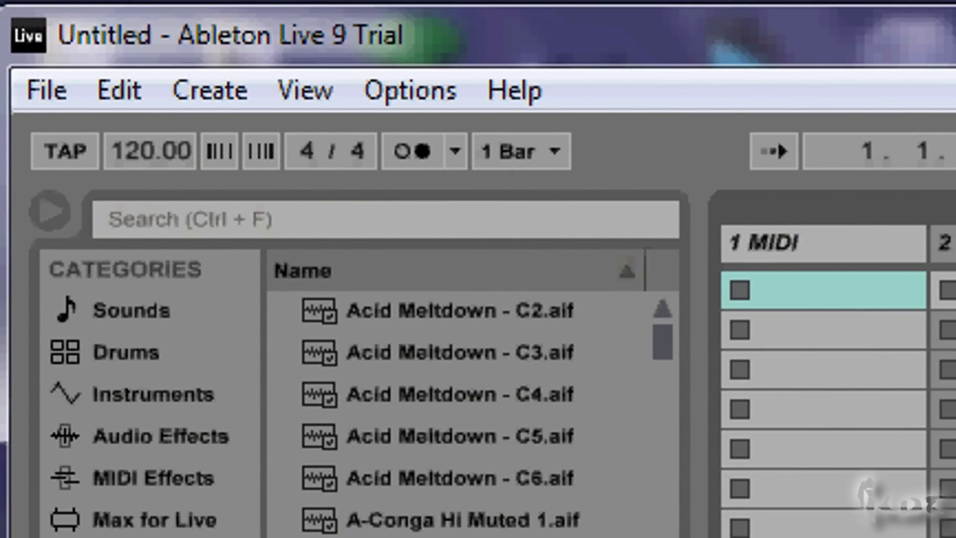
Tap out the tempo until the tempo field reads 103.64 BPM.
{"action": "left_click", "coordinate": [64, 151]}
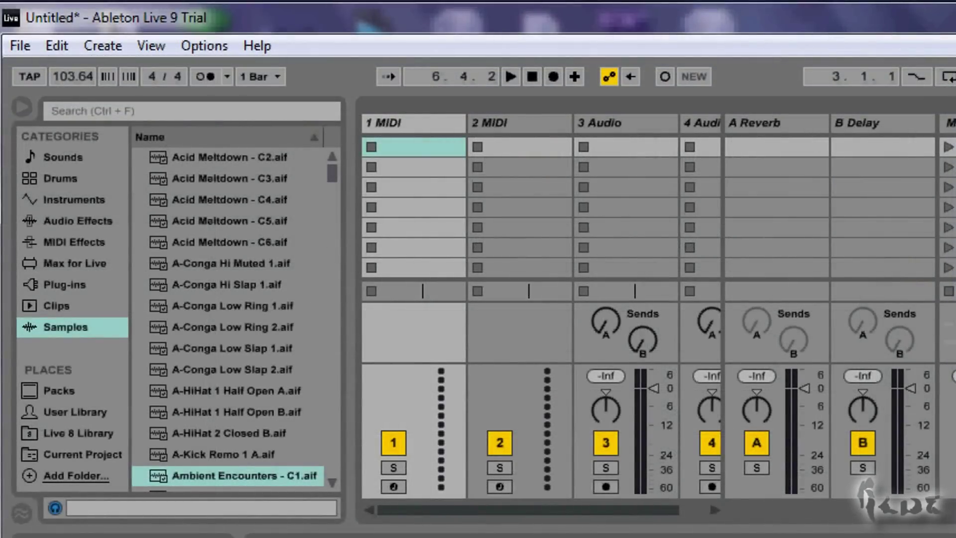
Hide the browser, cycle its categories back to Samples, and close the Live 9 Lessons panel.
{"action": "left_click", "coordinate": [20, 106]}
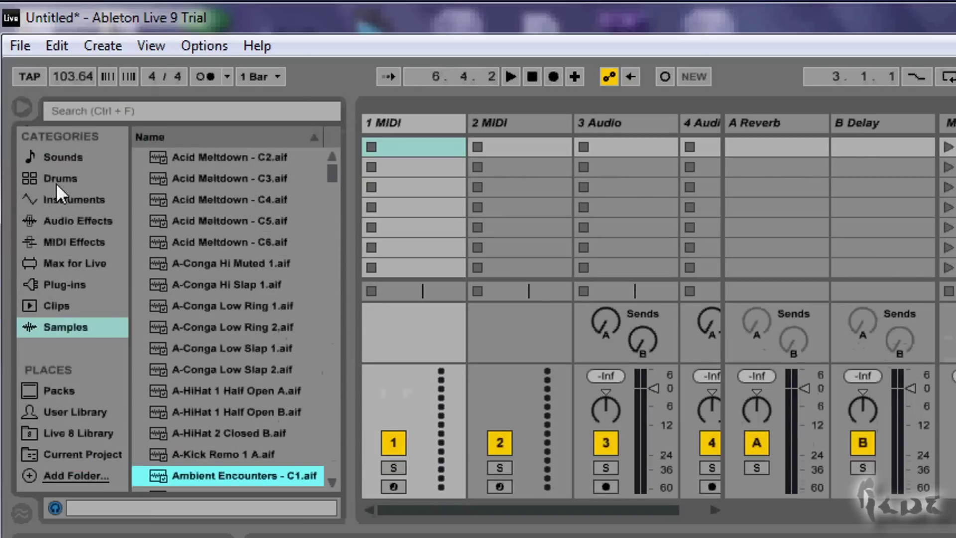
{"action": "left_click", "coordinate": [56, 182]}
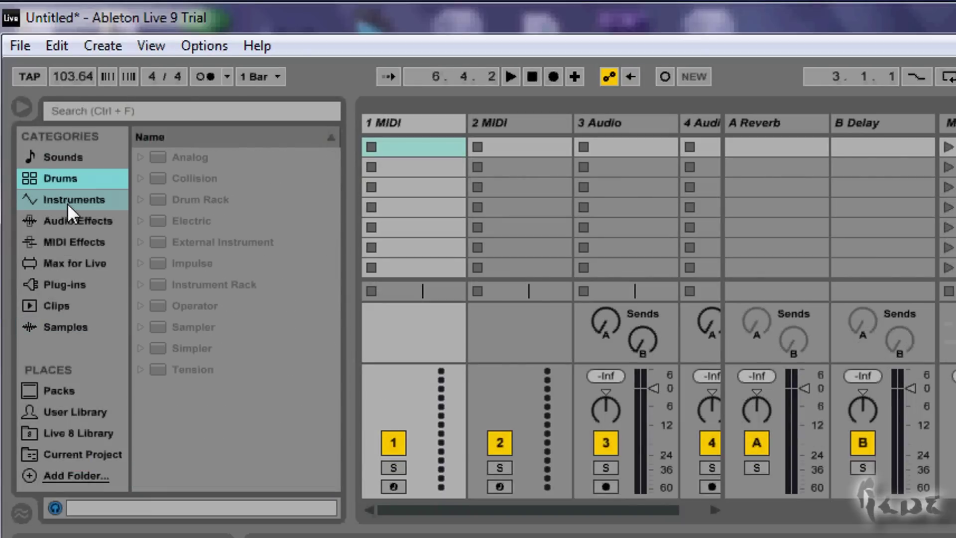
{"action": "left_click", "coordinate": [67, 200]}
{"action": "left_click", "coordinate": [71, 221]}
{"action": "left_click", "coordinate": [71, 239]}
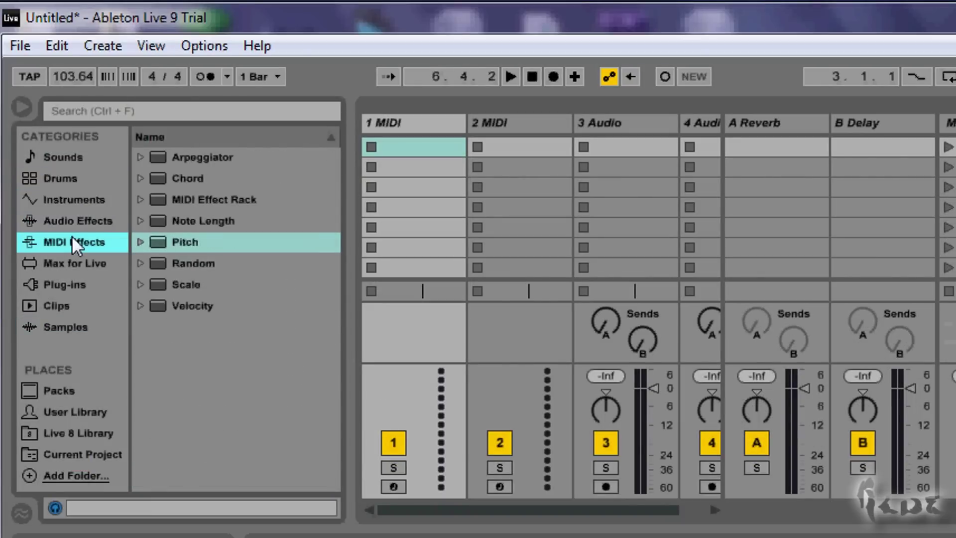
{"action": "left_click", "coordinate": [65, 282]}
{"action": "left_click", "coordinate": [64, 327]}
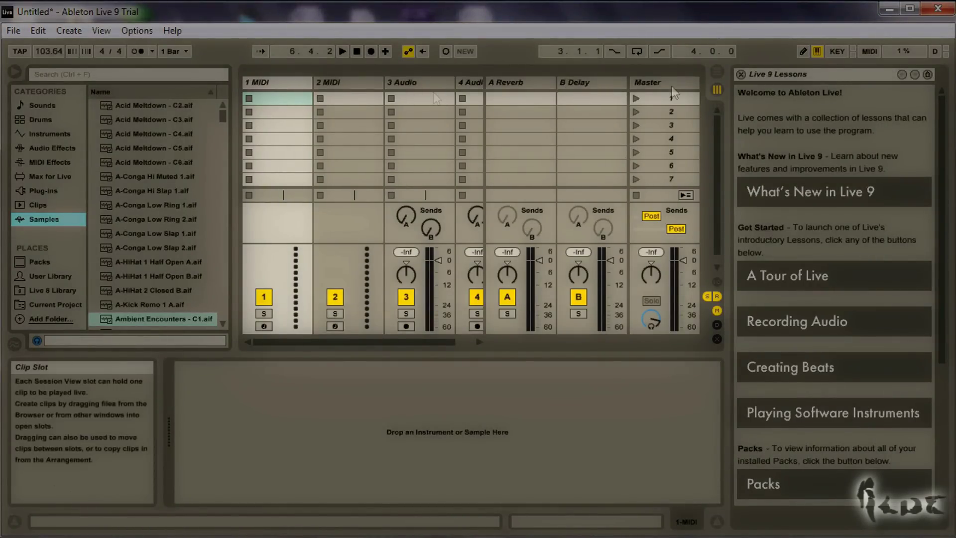
{"action": "left_click", "coordinate": [741, 74]}
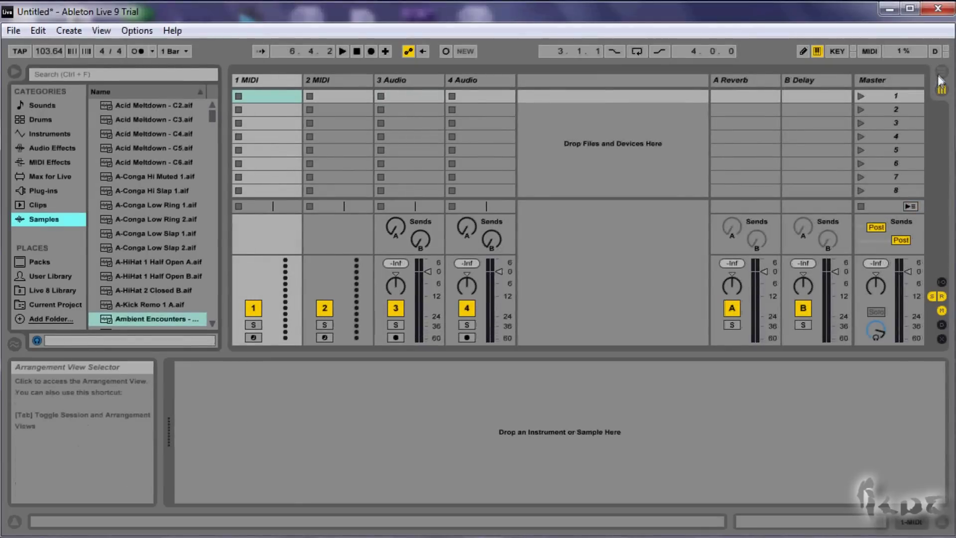
{"action": "left_click", "coordinate": [941, 76]}
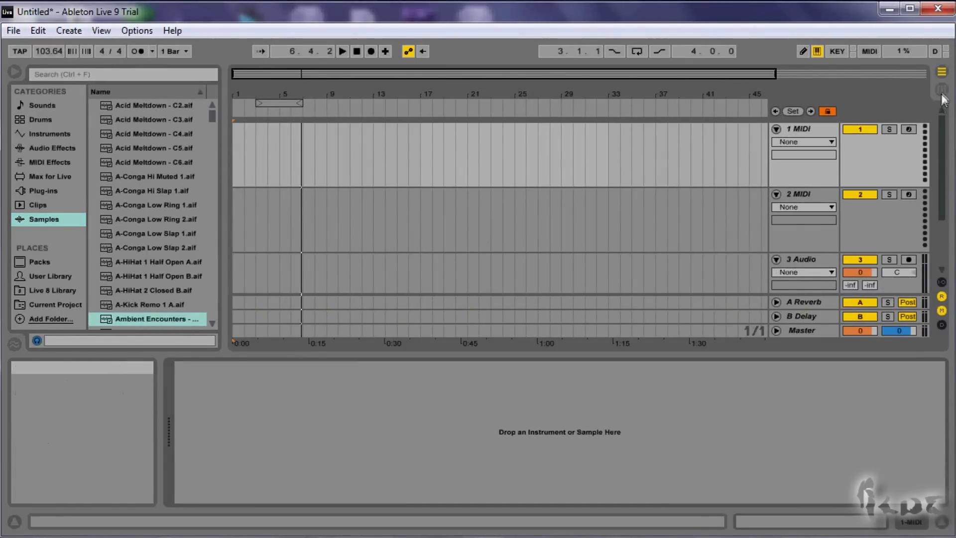
{"action": "left_click", "coordinate": [943, 90]}
{"action": "left_click", "coordinate": [942, 73]}
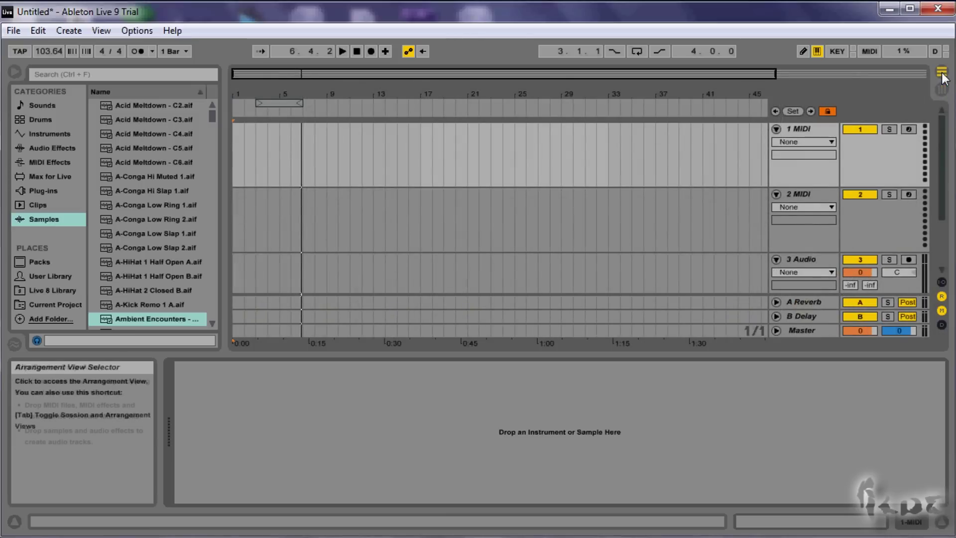
{"action": "left_click", "coordinate": [942, 89]}
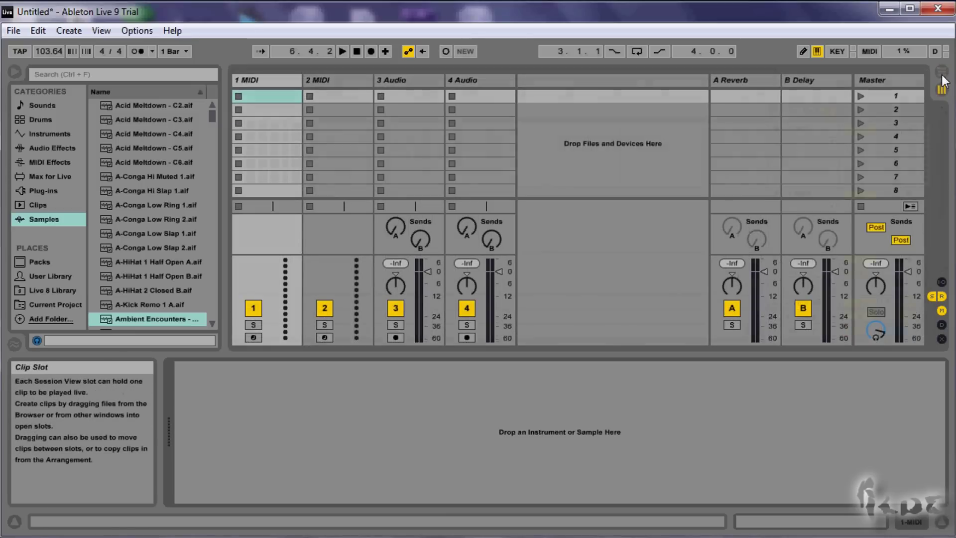
{"action": "left_click", "coordinate": [943, 76]}
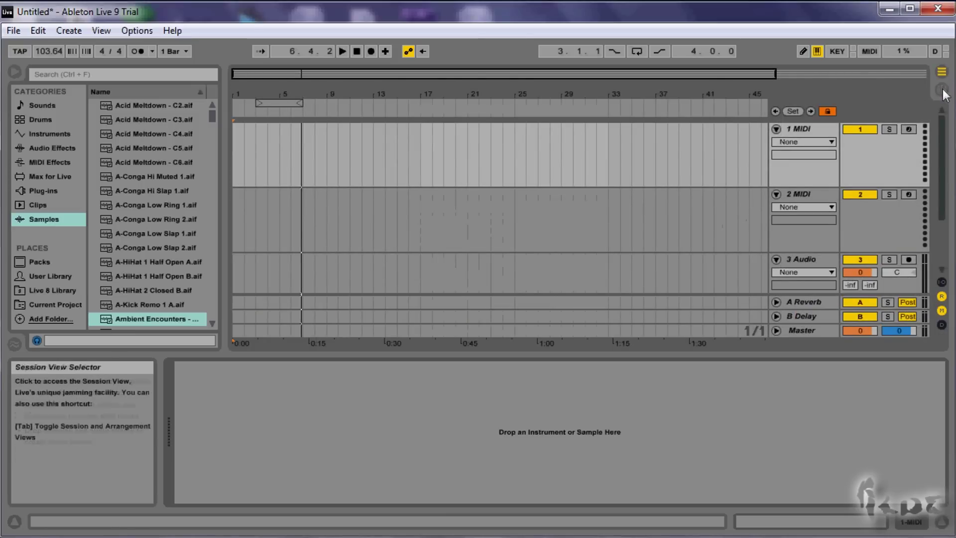
{"action": "left_click", "coordinate": [942, 91]}
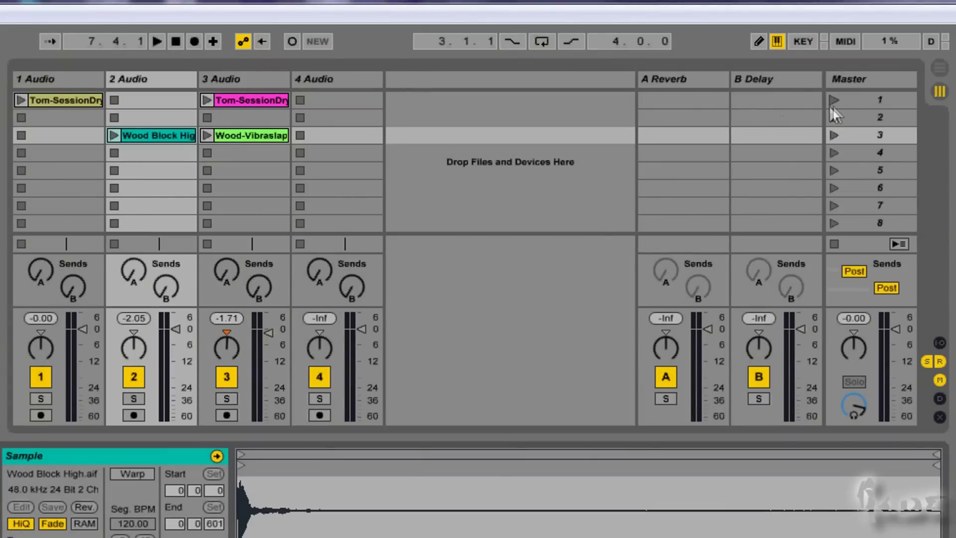
Launch all Scene 1 clips from the Master track, then use Stop All Clips.
{"action": "left_click", "coordinate": [834, 104]}
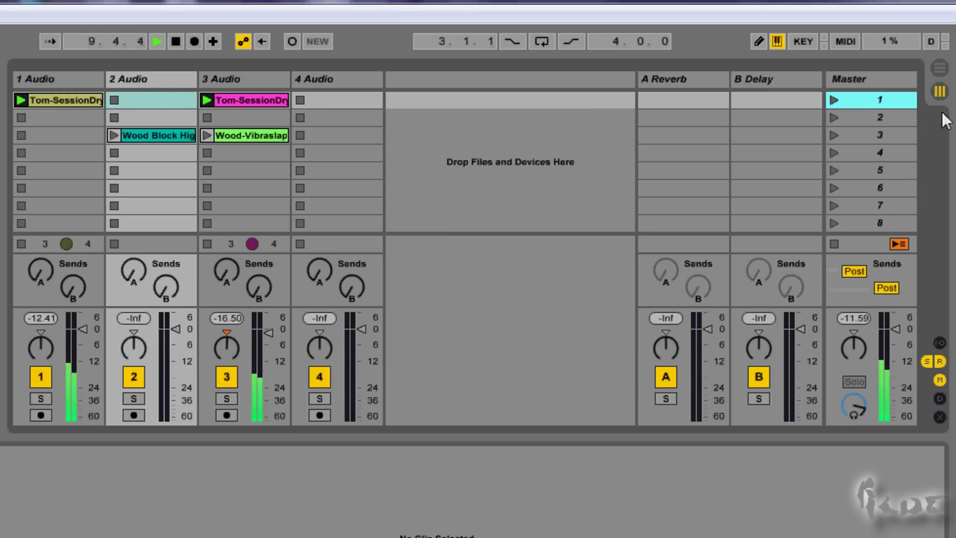
{"action": "left_click", "coordinate": [835, 247]}
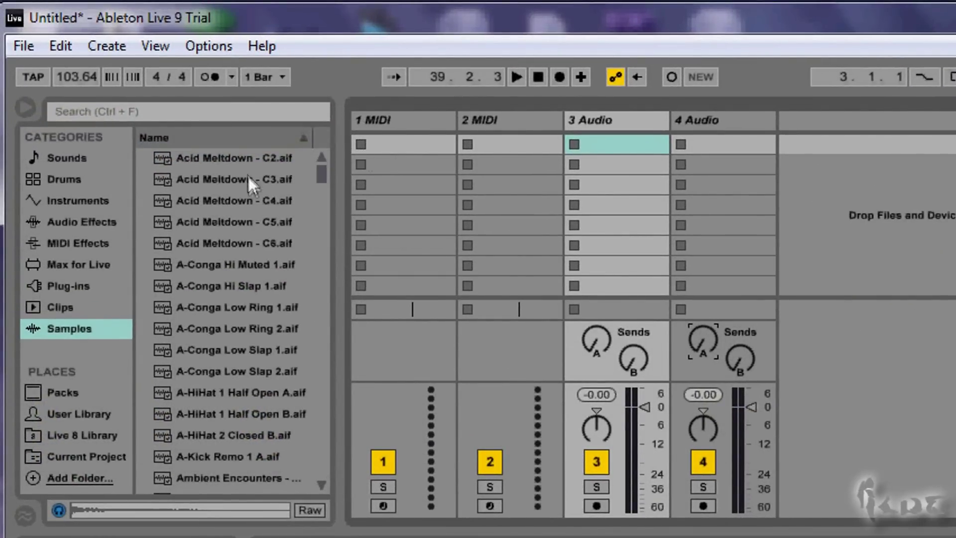
Preview the A-Conga, A-HiHat and Acid Meltdown samples in the browser.
{"action": "left_click", "coordinate": [254, 375]}
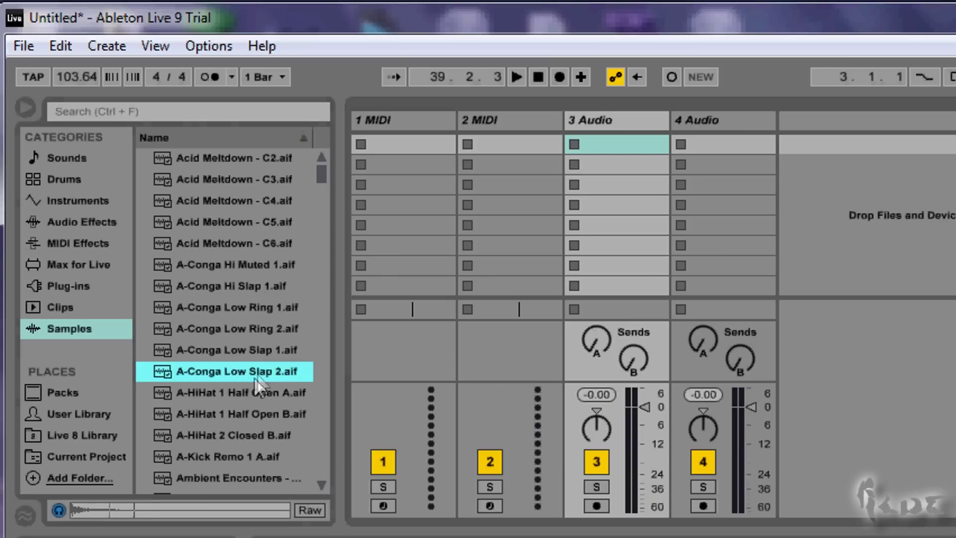
{"action": "left_click", "coordinate": [253, 391]}
{"action": "left_click", "coordinate": [238, 350]}
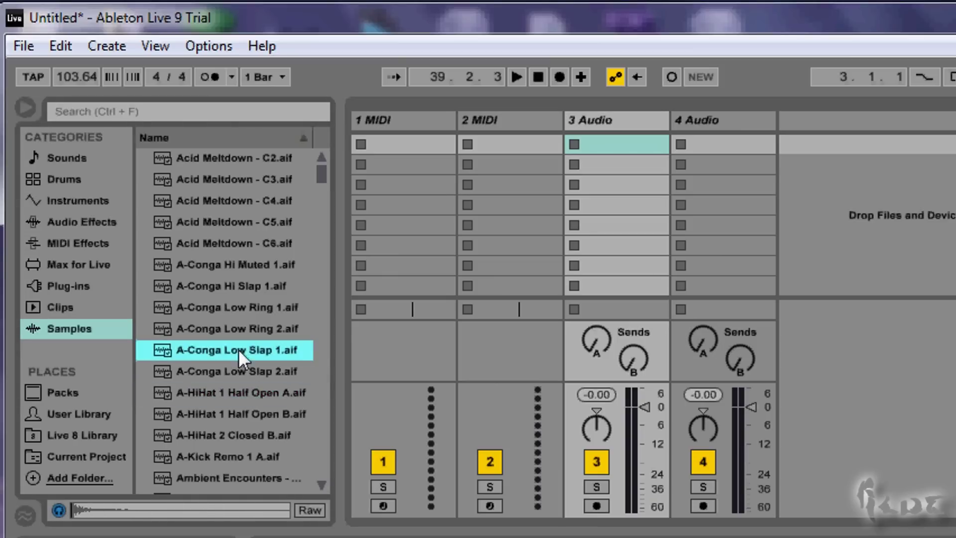
{"action": "left_click", "coordinate": [250, 306]}
{"action": "left_click", "coordinate": [250, 269]}
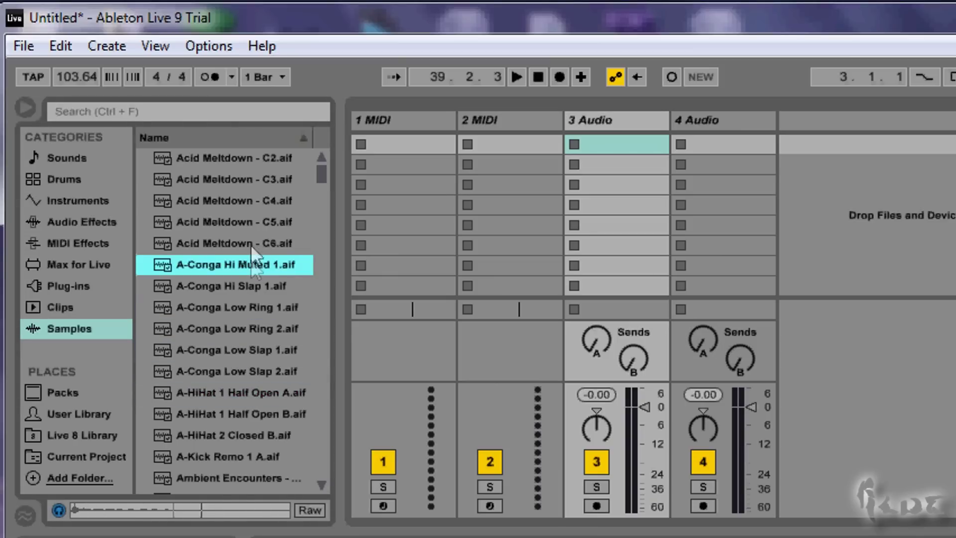
{"action": "left_click", "coordinate": [250, 221]}
{"action": "left_click", "coordinate": [250, 197]}
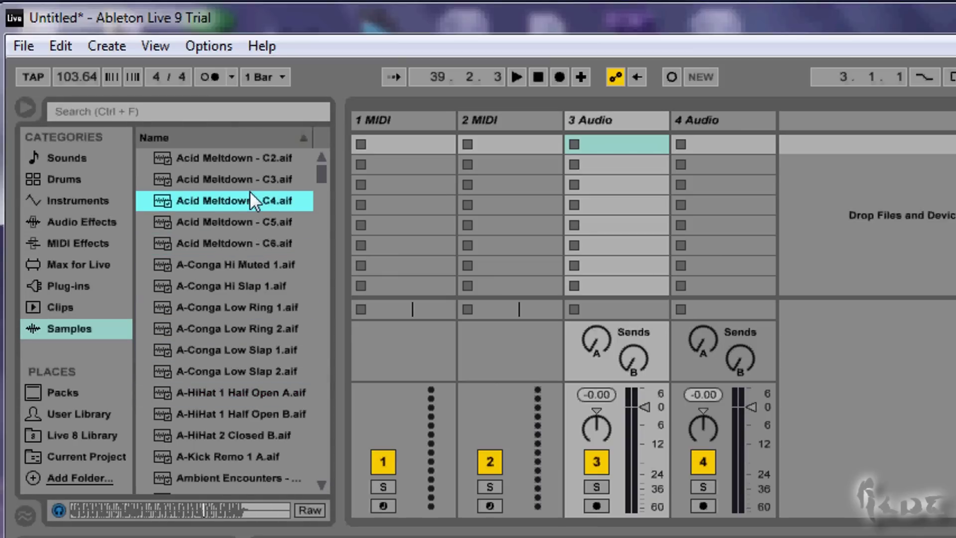
{"action": "left_click", "coordinate": [250, 378]}
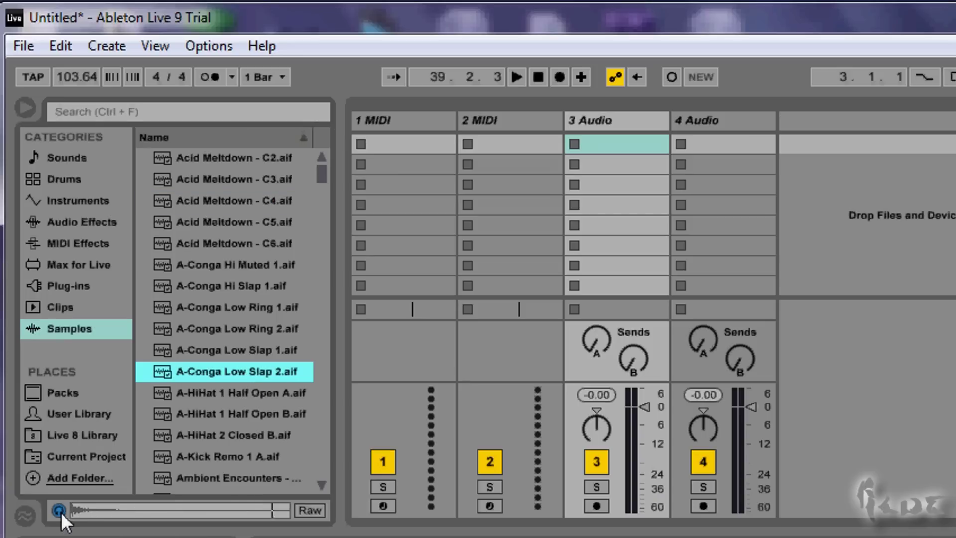
{"action": "left_click", "coordinate": [235, 432]}
{"action": "left_click", "coordinate": [250, 371]}
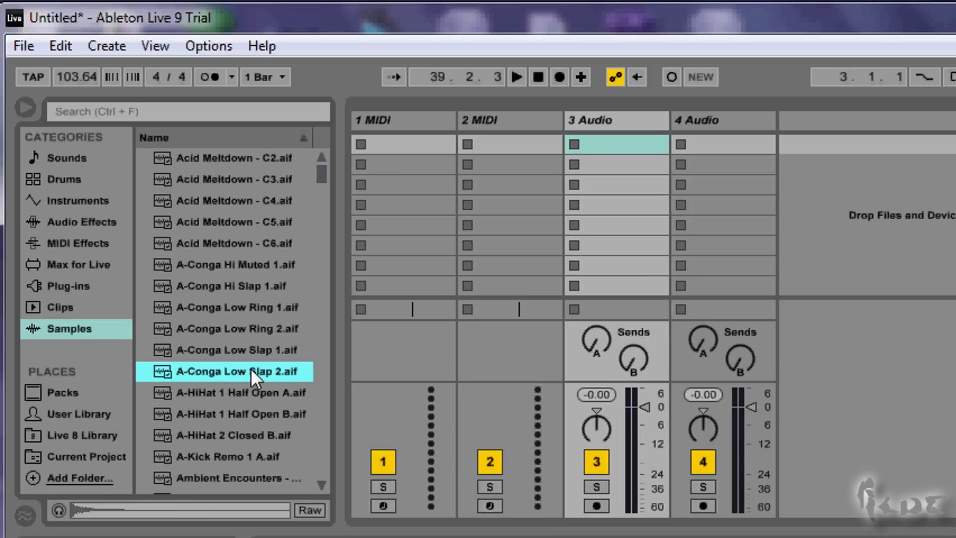
{"action": "left_click", "coordinate": [253, 301]}
{"action": "left_click", "coordinate": [254, 242]}
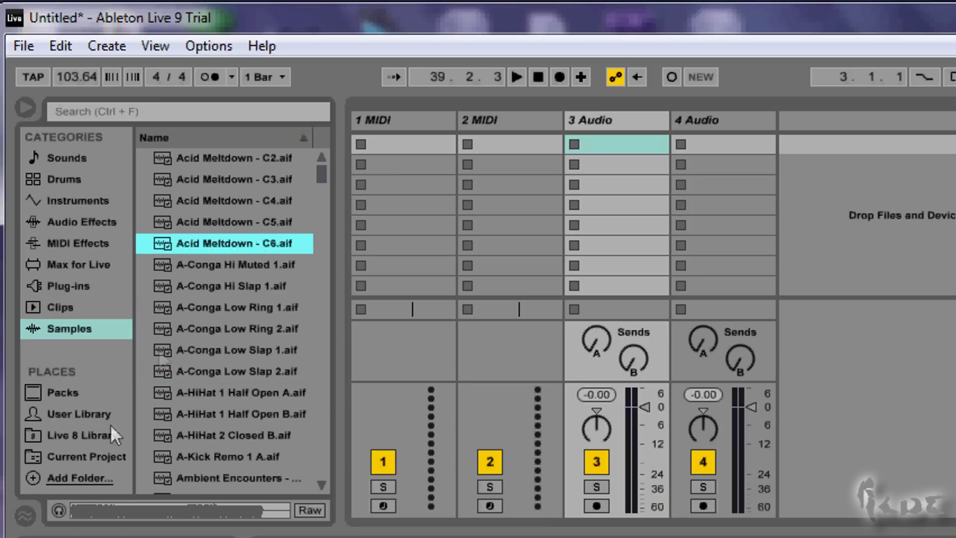
{"action": "left_click", "coordinate": [59, 509]}
{"action": "left_click", "coordinate": [282, 413]}
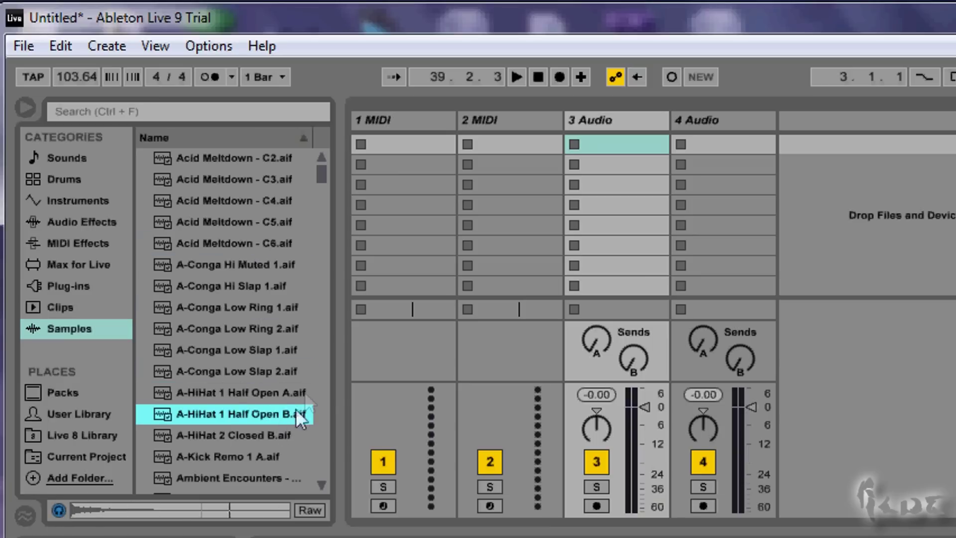
Place A-HiHat 1 Half Open B.aif in track 1's first slot and narrow the 4 Audio column.
{"action": "left_click_drag", "start_coordinate": [299, 418], "coordinate": [609, 148]}
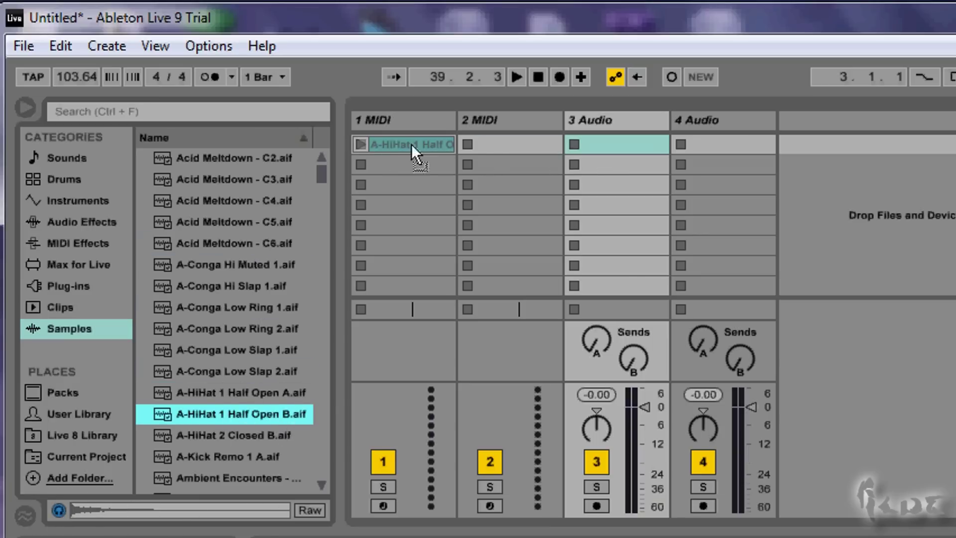
{"action": "left_click_drag", "start_coordinate": [411, 145], "coordinate": [411, 145]}
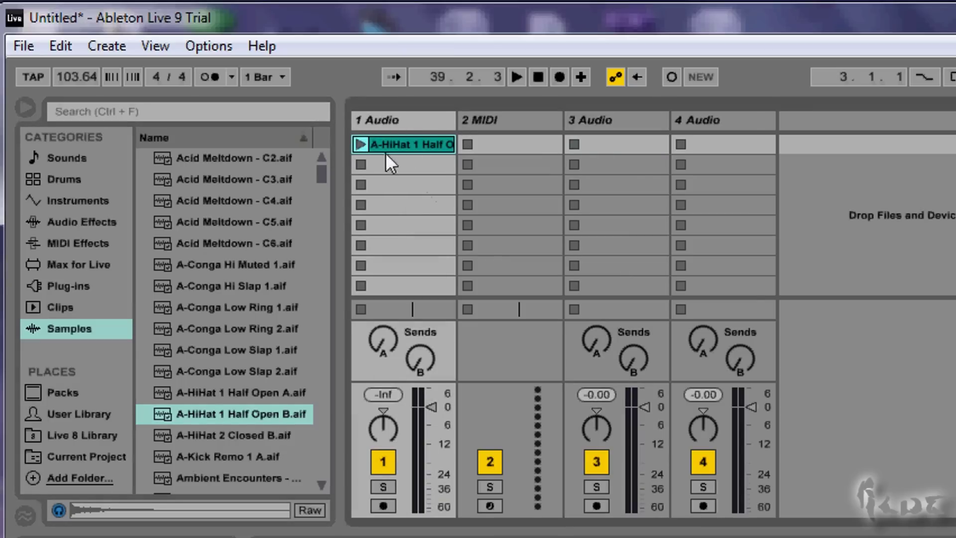
{"action": "left_click_drag", "start_coordinate": [775, 120], "coordinate": [756, 124]}
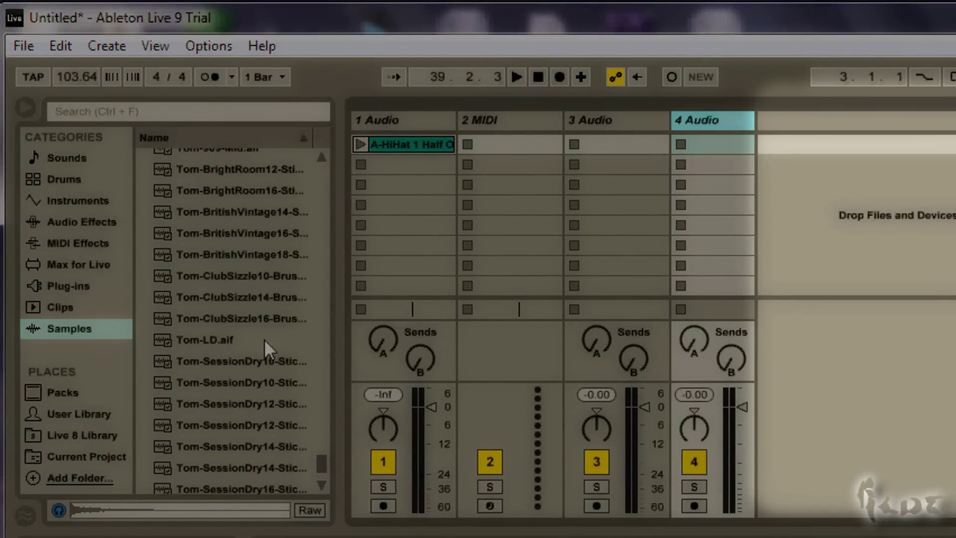
Add the Tom-BritishVintage sample as a clip on a new track and move it to row 1.
{"action": "left_click", "coordinate": [261, 254]}
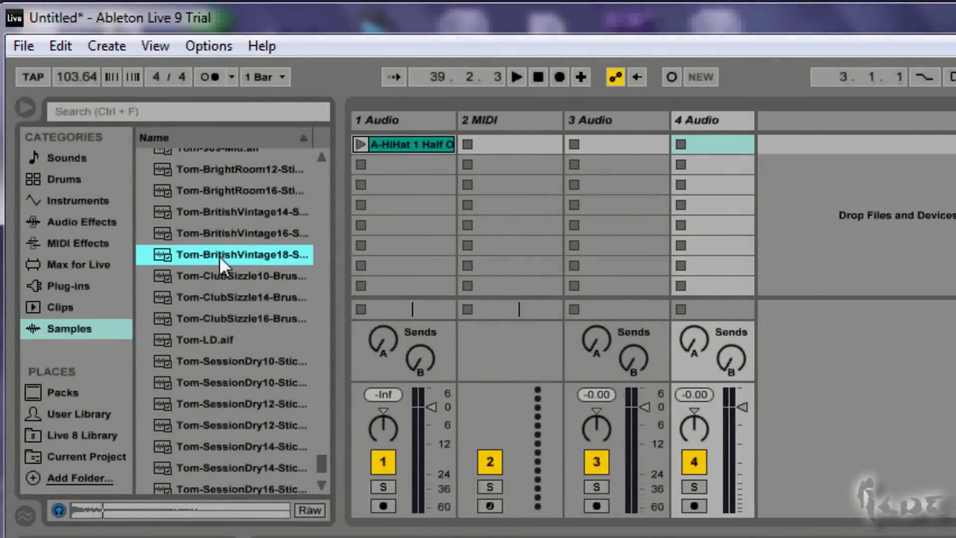
{"action": "left_click_drag", "start_coordinate": [219, 255], "coordinate": [892, 190]}
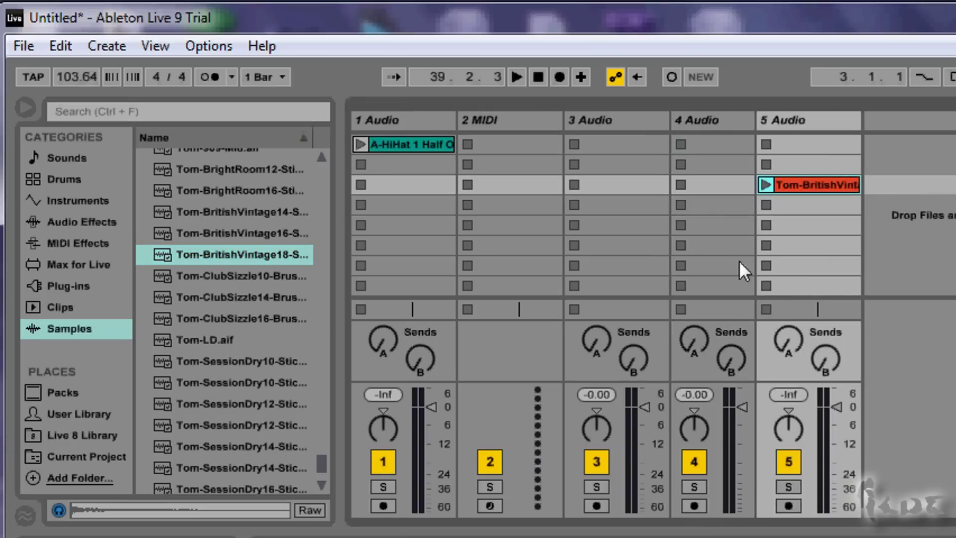
{"action": "left_click_drag", "start_coordinate": [815, 188], "coordinate": [815, 150]}
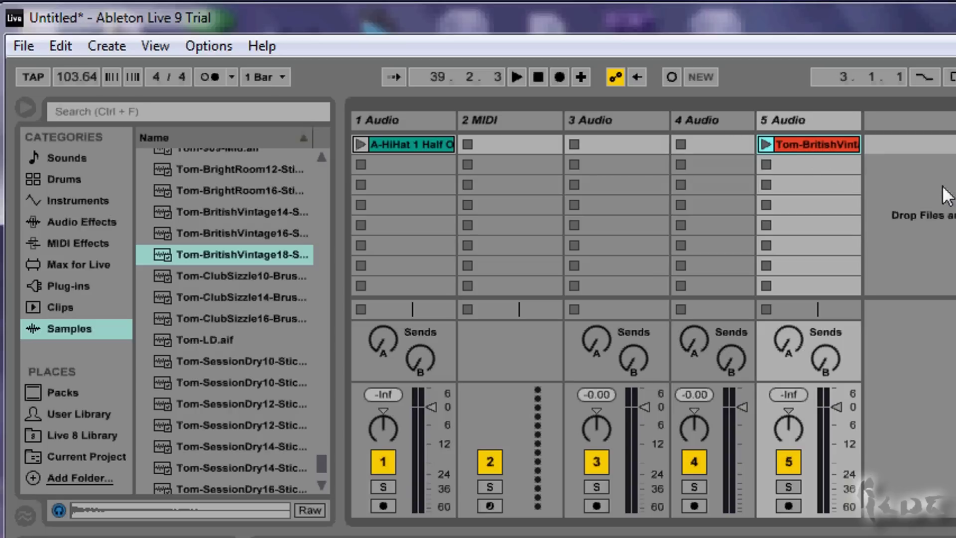
{"action": "right_click", "coordinate": [524, 120]}
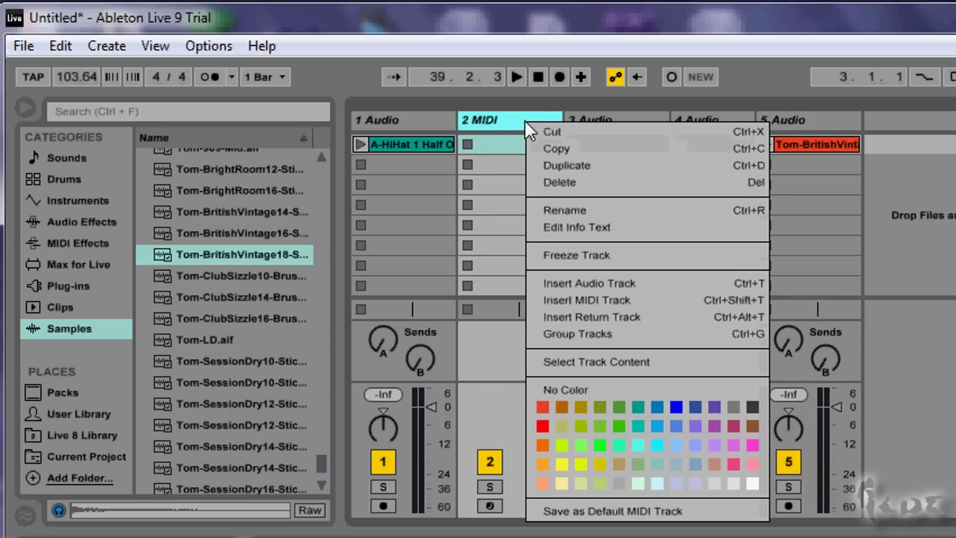
Delete the 2 MIDI track and the unwanted third audio track.
{"action": "left_click", "coordinate": [556, 181]}
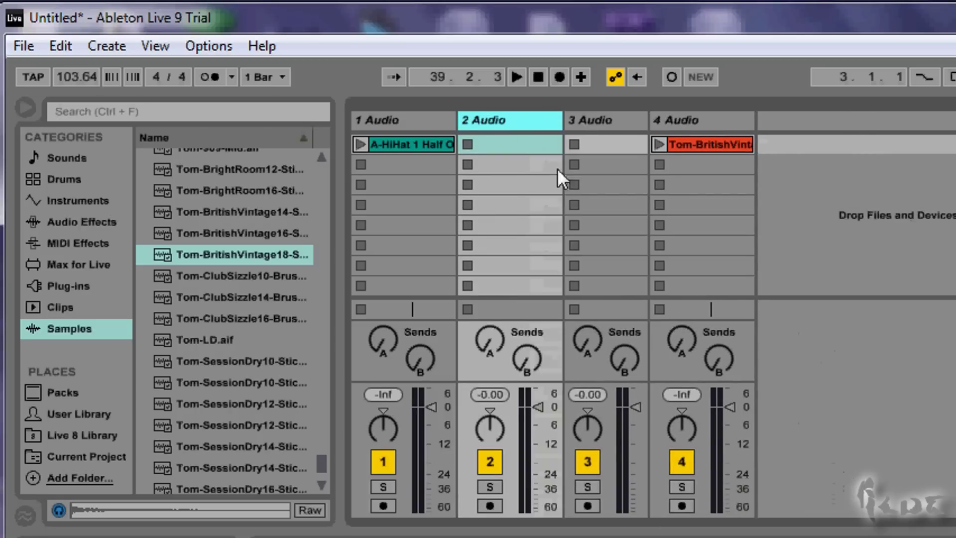
{"action": "right_click", "coordinate": [588, 119]}
{"action": "left_click", "coordinate": [639, 182]}
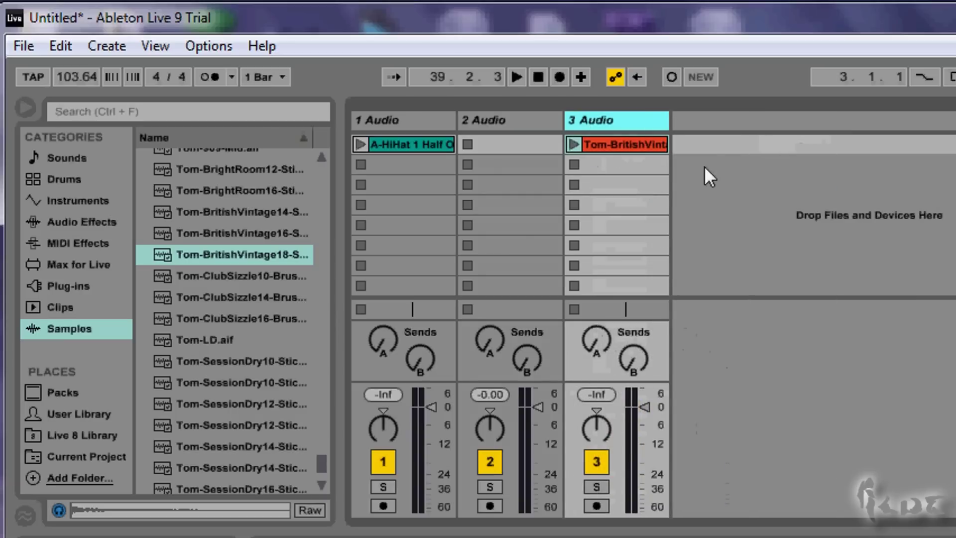
Duplicate the second audio track.
{"action": "right_click", "coordinate": [502, 130]}
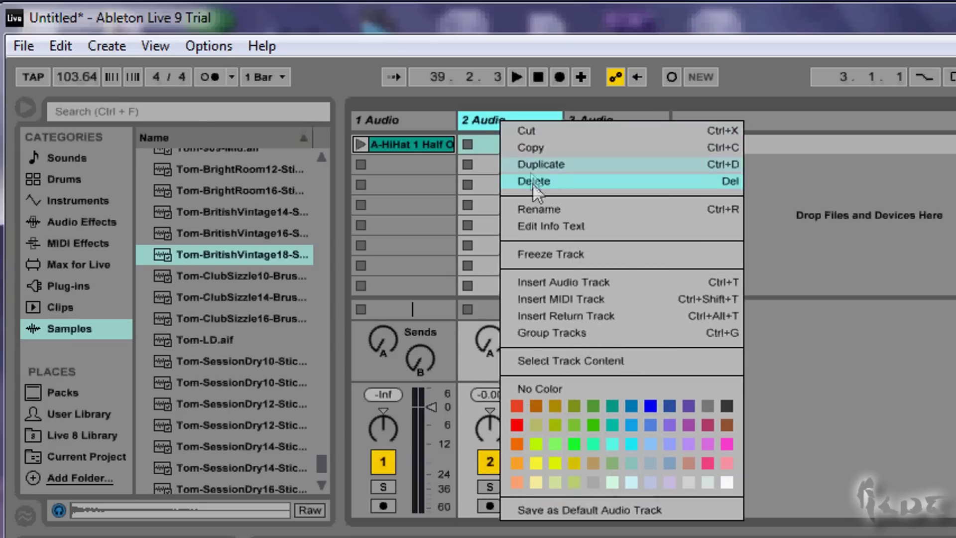
{"action": "left_click", "coordinate": [555, 164]}
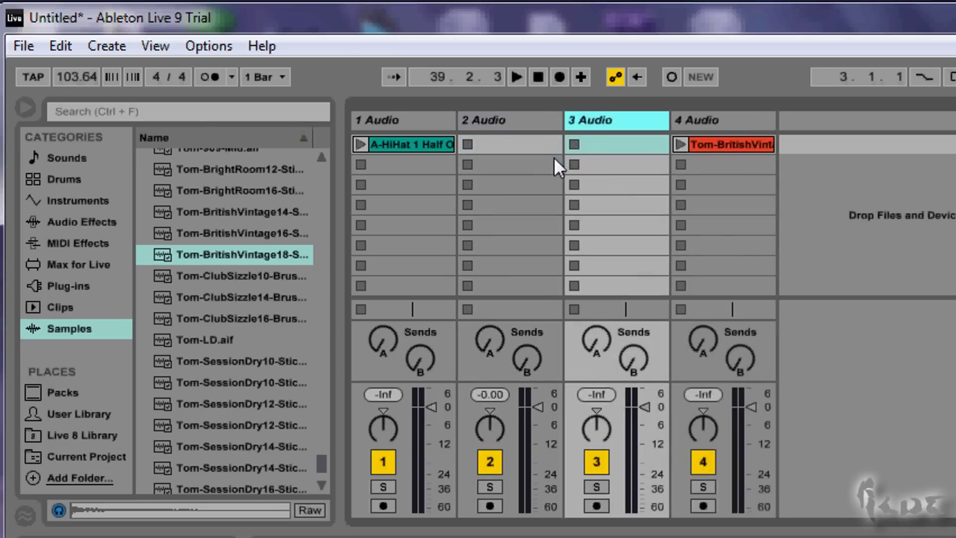
{"action": "left_click", "coordinate": [758, 145]}
{"action": "right_click", "coordinate": [831, 123]}
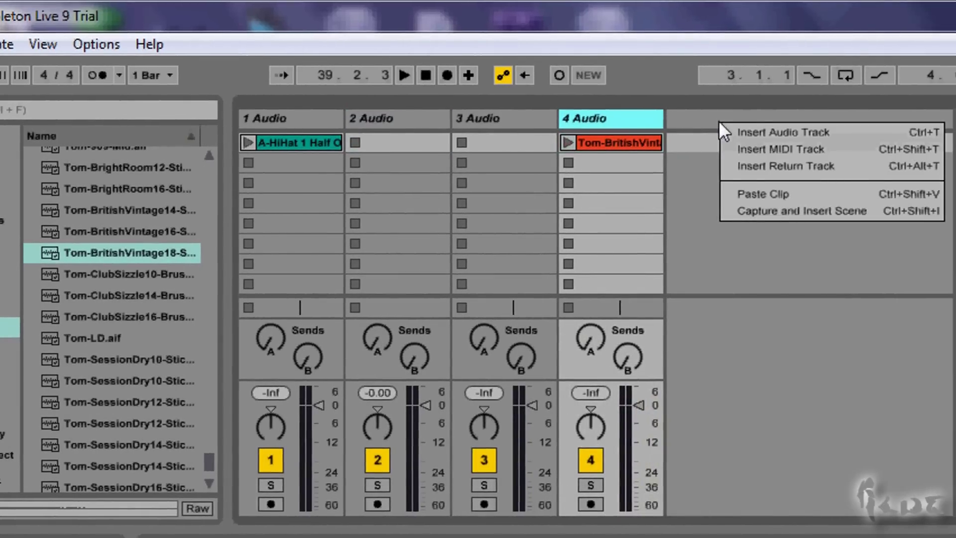
{"action": "left_click", "coordinate": [762, 196]}
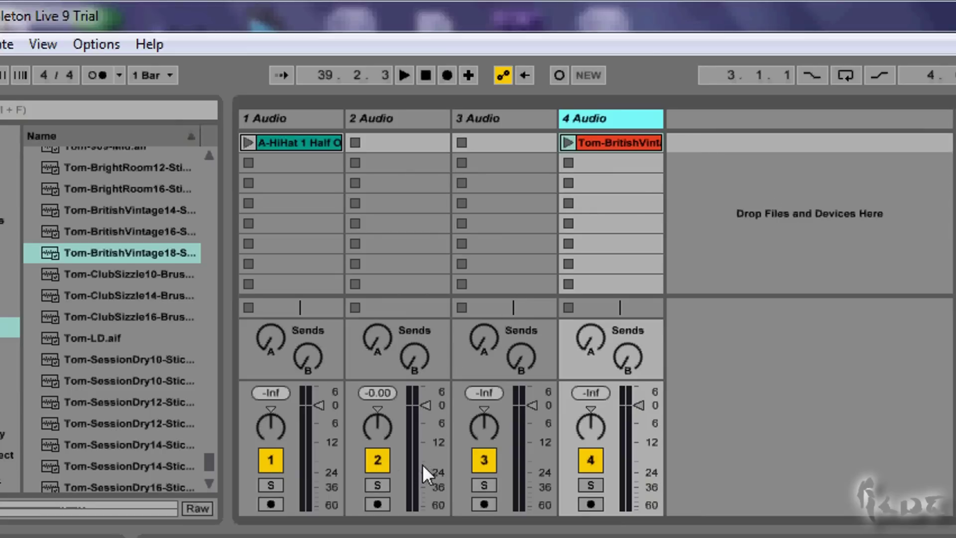
Group the fourth audio track, move the empty third audio track into it, and fold the group.
{"action": "left_click", "coordinate": [298, 120]}
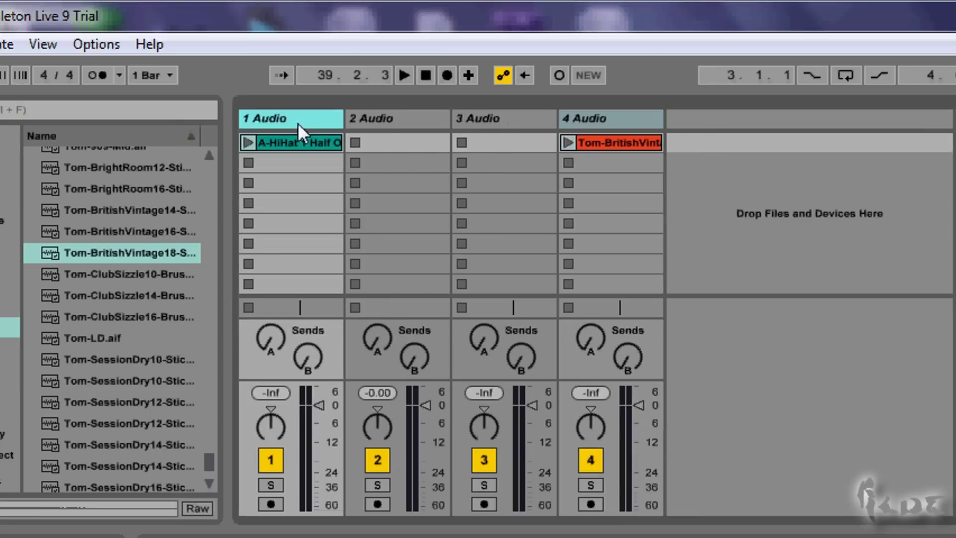
{"action": "left_click", "coordinate": [583, 120]}
{"action": "right_click", "coordinate": [617, 119]}
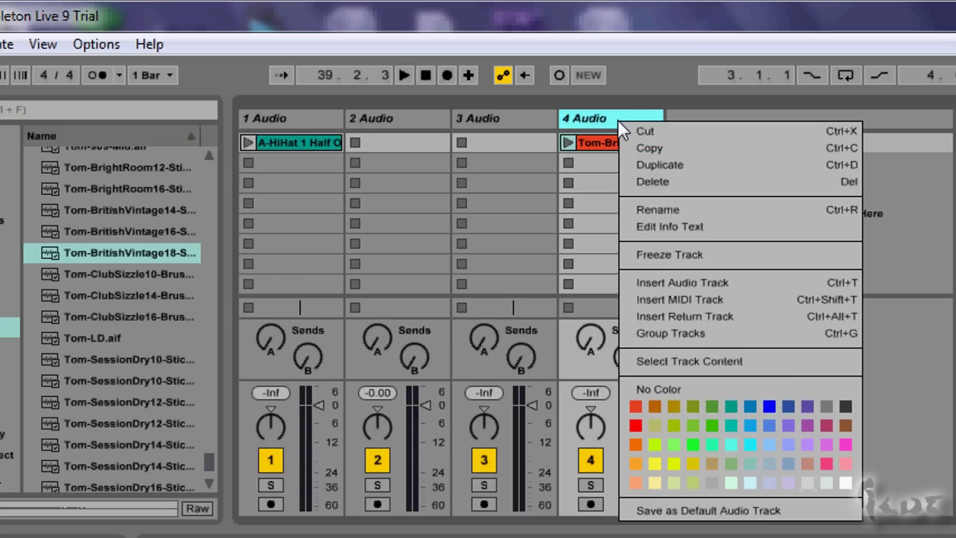
{"action": "left_click", "coordinate": [676, 341]}
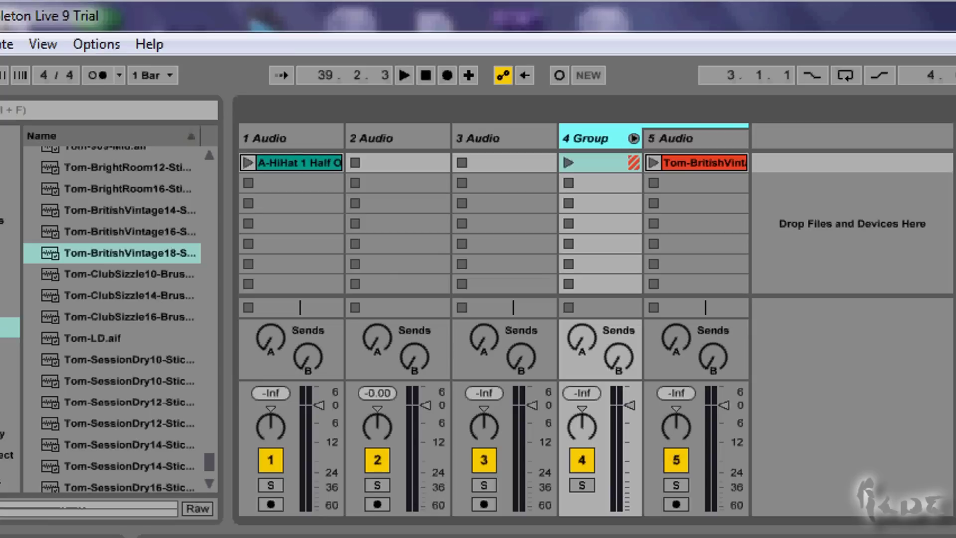
{"action": "left_click_drag", "start_coordinate": [498, 130], "coordinate": [636, 140]}
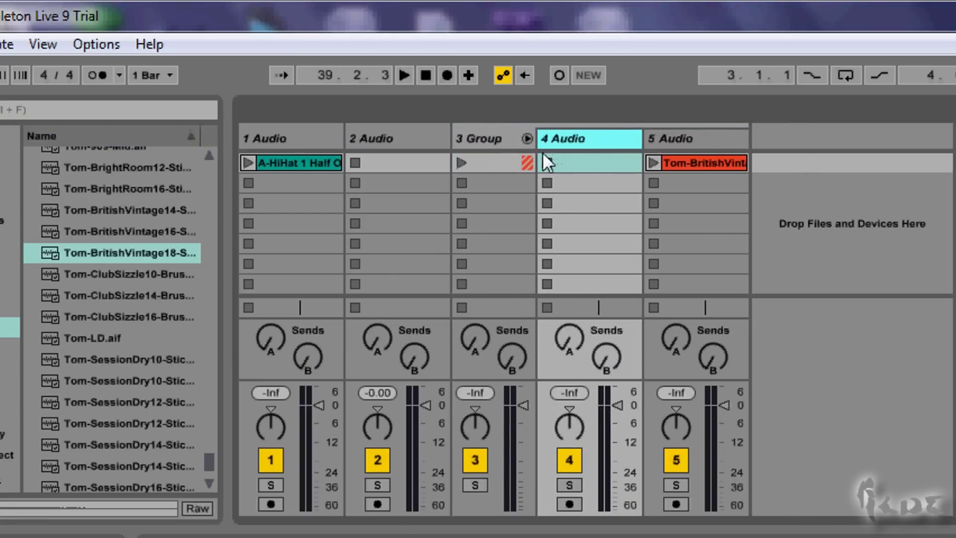
{"action": "left_click", "coordinate": [527, 139]}
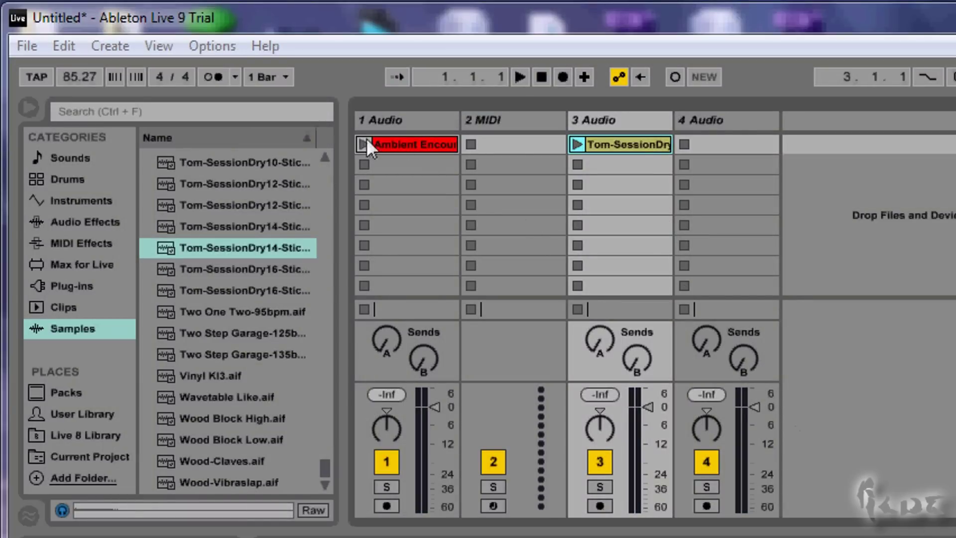
Launch track 3's clip and shift its send from Reverb toward Delay.
{"action": "left_click", "coordinate": [577, 144]}
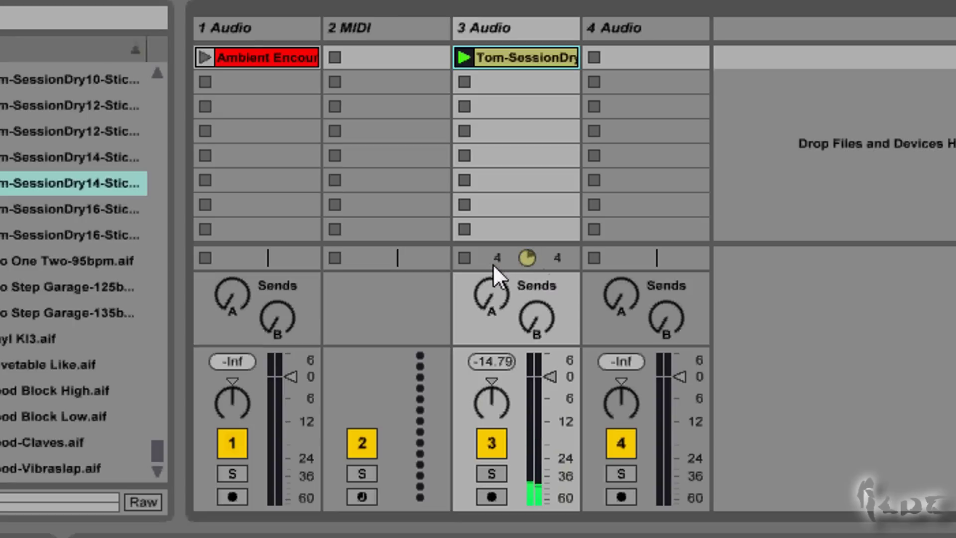
{"action": "left_click", "coordinate": [216, 56]}
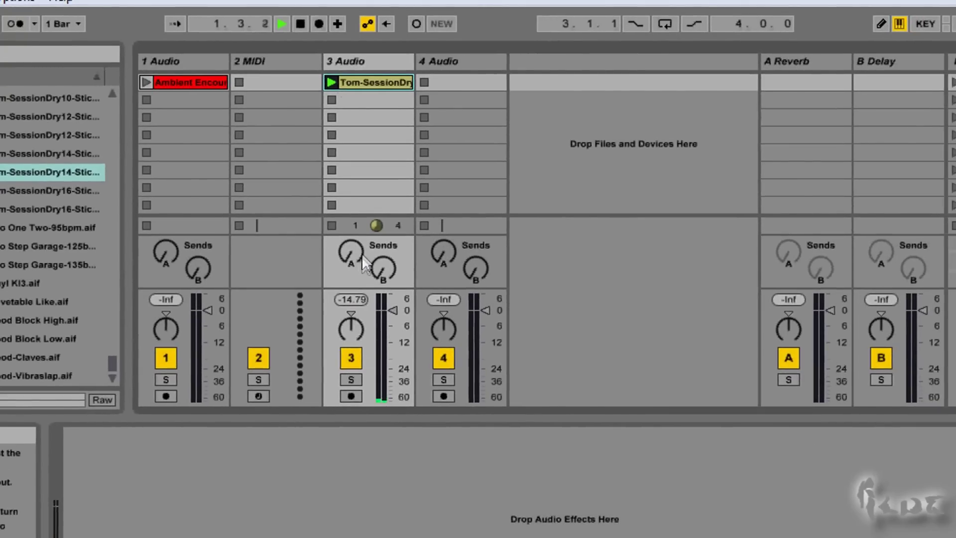
{"action": "left_click_drag", "start_coordinate": [352, 250], "coordinate": [355, 256]}
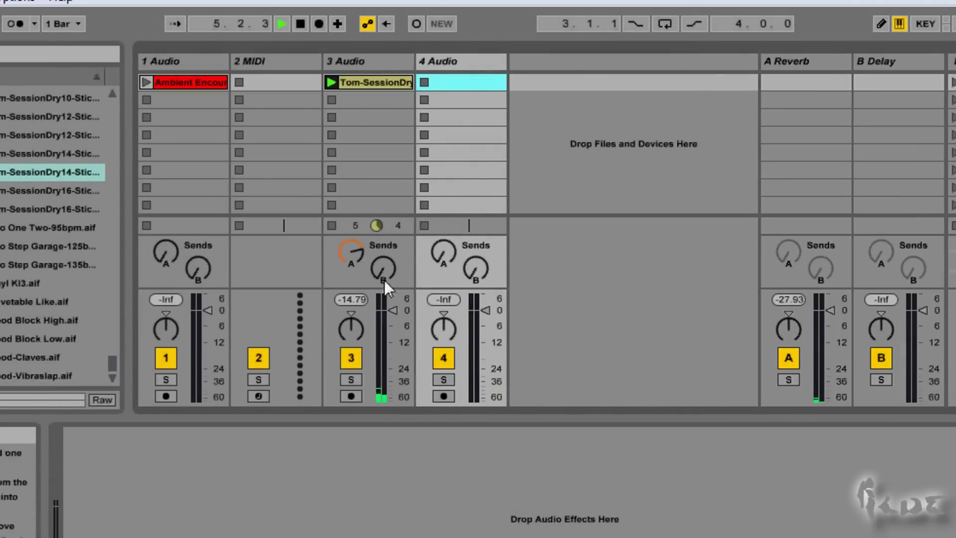
{"action": "left_click_drag", "start_coordinate": [361, 249], "coordinate": [379, 261]}
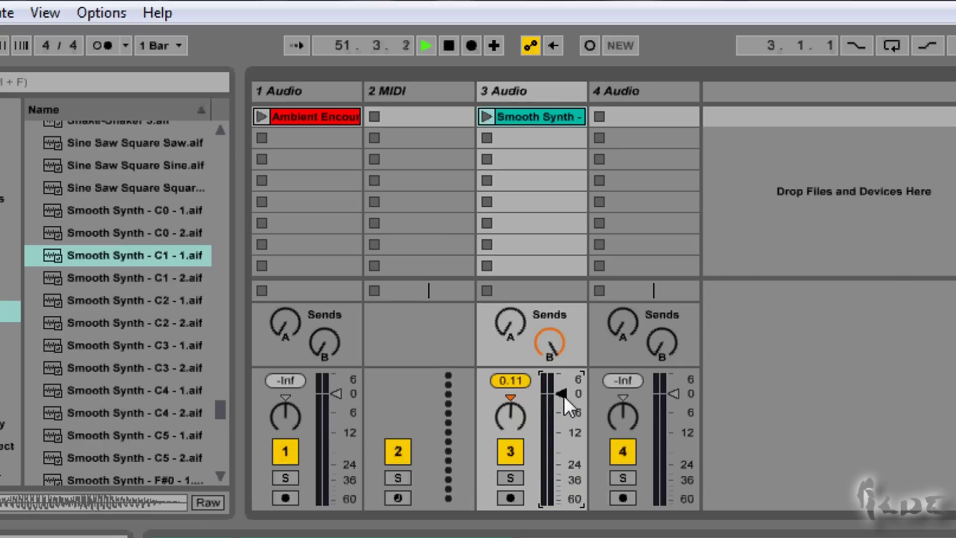
Lower track 3's volume to about -22 dB, launch Smooth Synth, and pan track 3 right.
{"action": "left_click_drag", "start_coordinate": [562, 394], "coordinate": [561, 458]}
{"action": "left_click", "coordinate": [487, 117]}
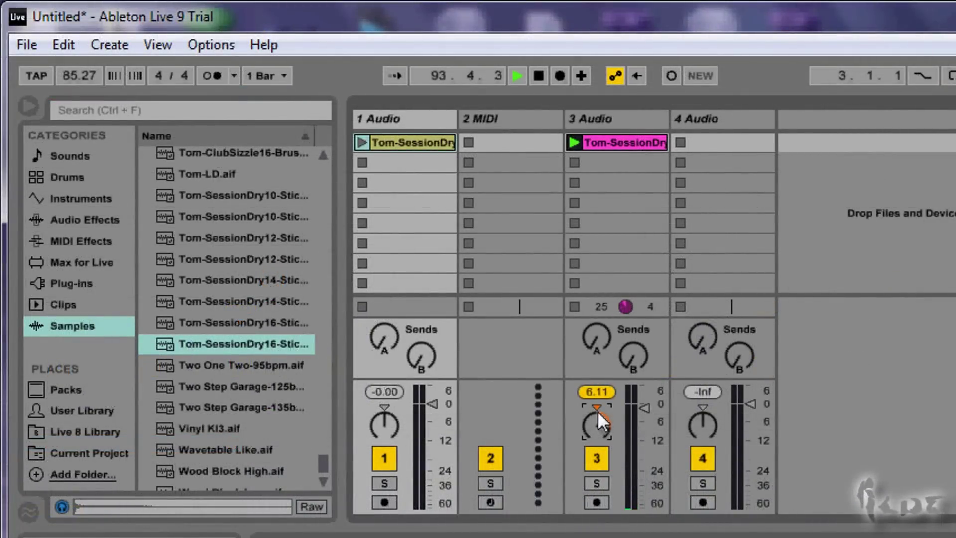
{"action": "mouse_move", "coordinate": [597, 411]}
{"action": "left_mouse_down"}
{"action": "mouse_move", "coordinate": [599, 423]}
{"action": "mouse_move", "coordinate": [598, 406]}
{"action": "left_mouse_up"}
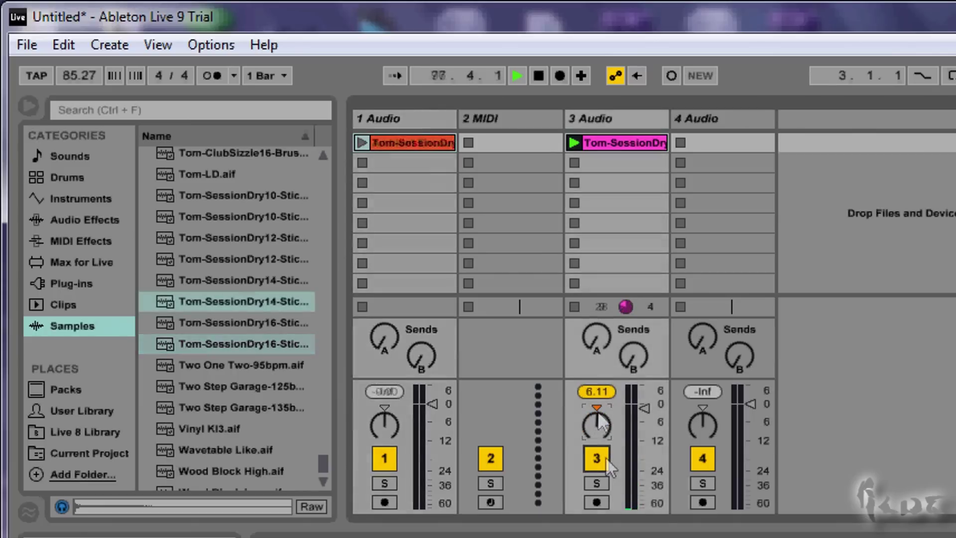
Toggle track 3's activator and solo, relaunch track 1's clip, then stop track 3's clip.
{"action": "left_click", "coordinate": [604, 457]}
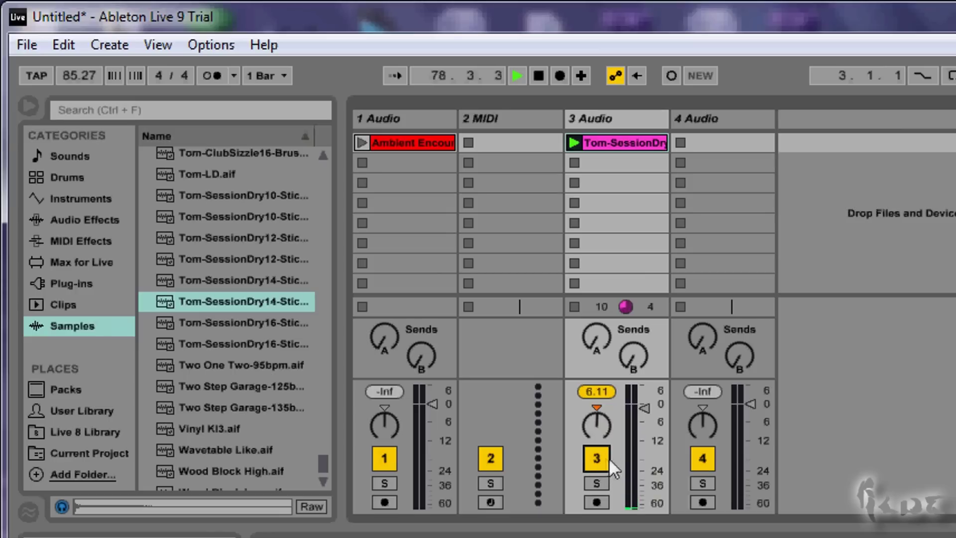
{"action": "left_click", "coordinate": [598, 459]}
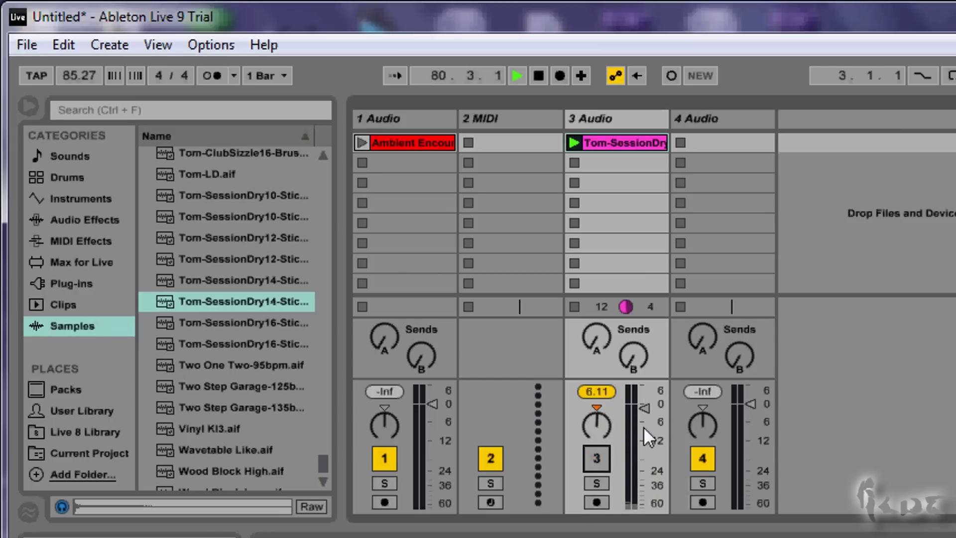
{"action": "left_click", "coordinate": [603, 459]}
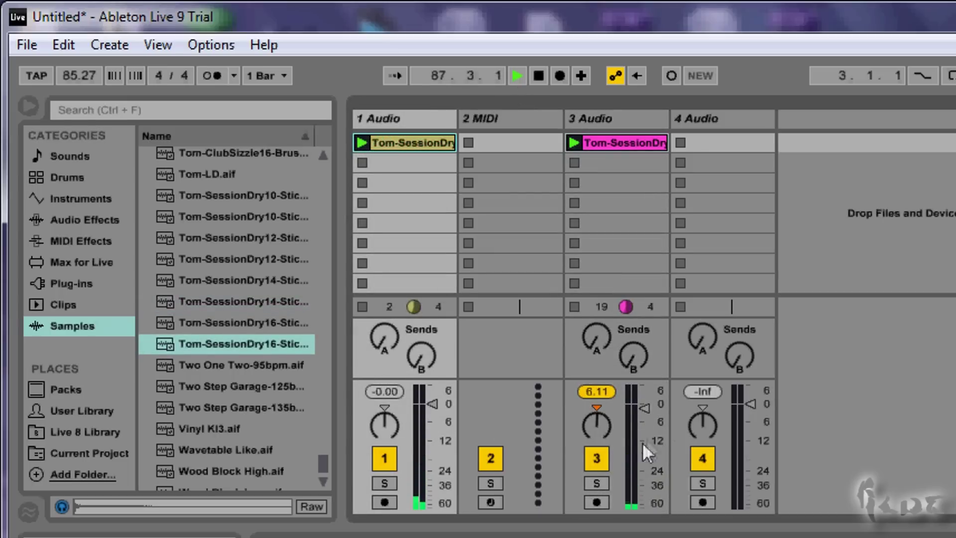
{"action": "left_click", "coordinate": [594, 483]}
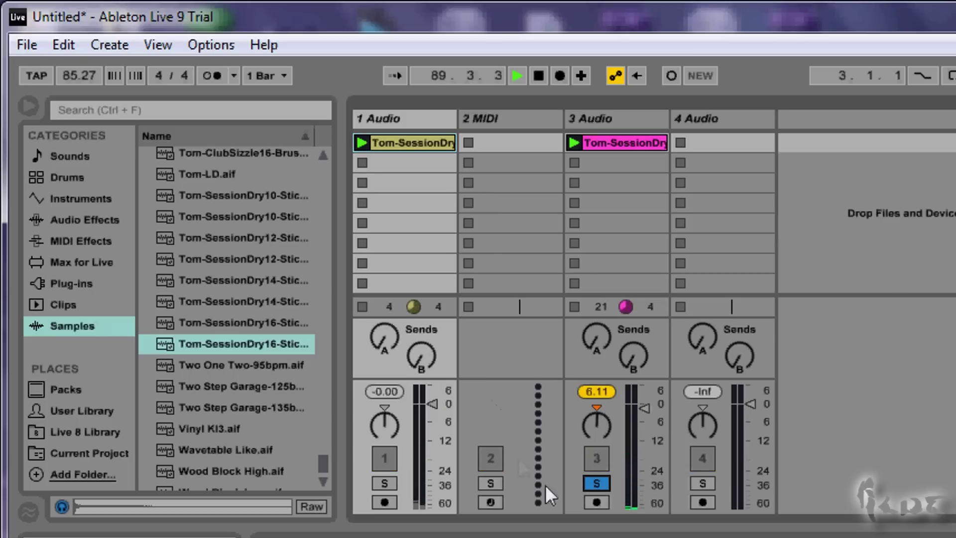
{"action": "left_click", "coordinate": [603, 481]}
{"action": "left_click", "coordinate": [597, 483]}
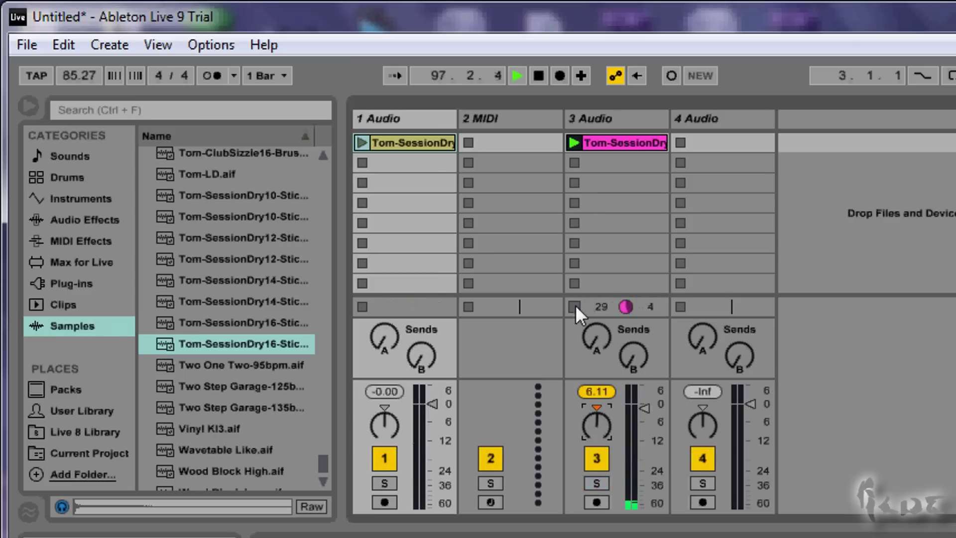
{"action": "left_click", "coordinate": [360, 143]}
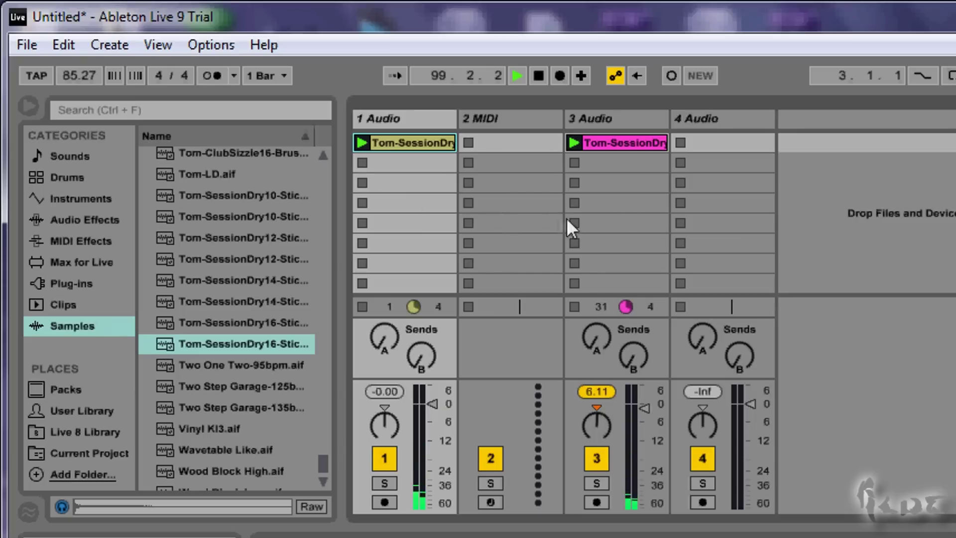
{"action": "left_click", "coordinate": [575, 305]}
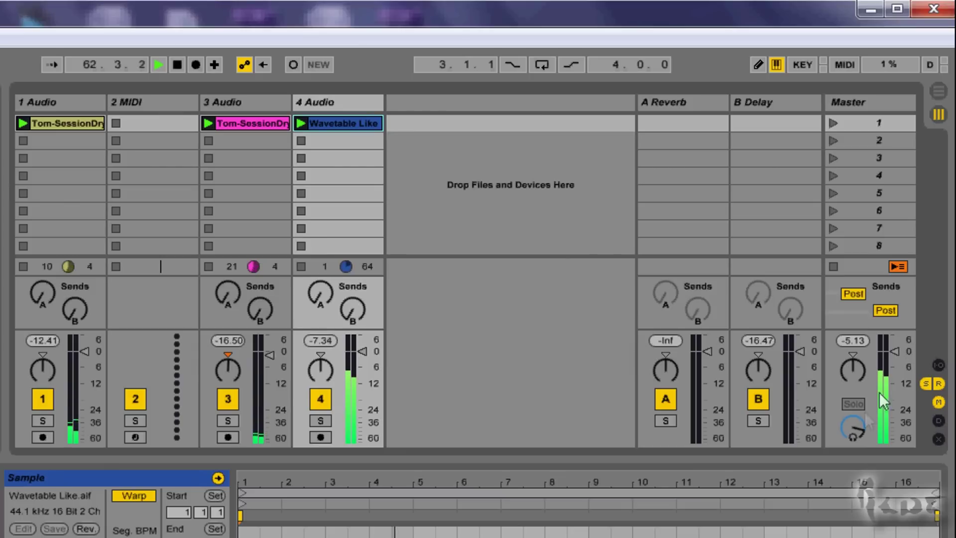
Stop all clips, select and launch Scene 1, then stop all clips again.
{"action": "left_click", "coordinate": [835, 268]}
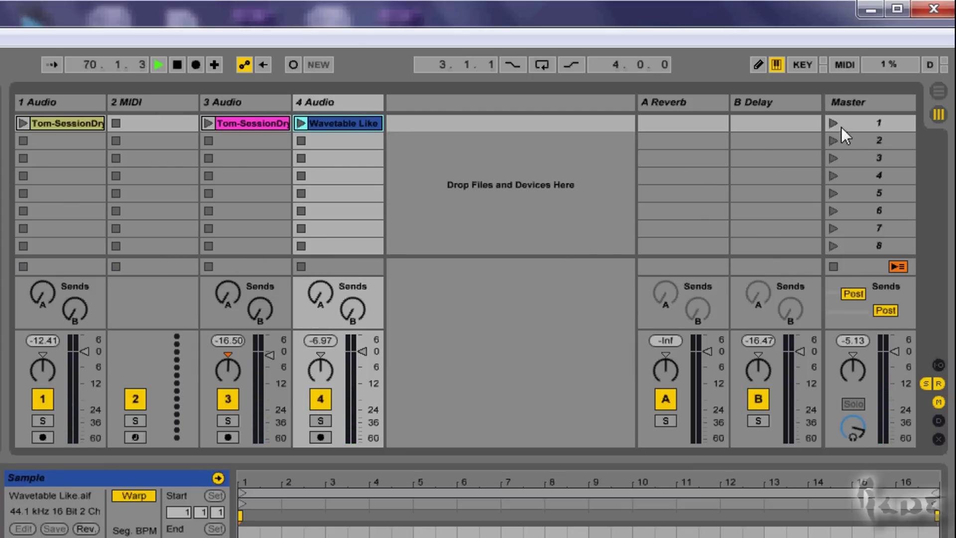
{"action": "left_click_drag", "start_coordinate": [887, 200], "coordinate": [909, 129]}
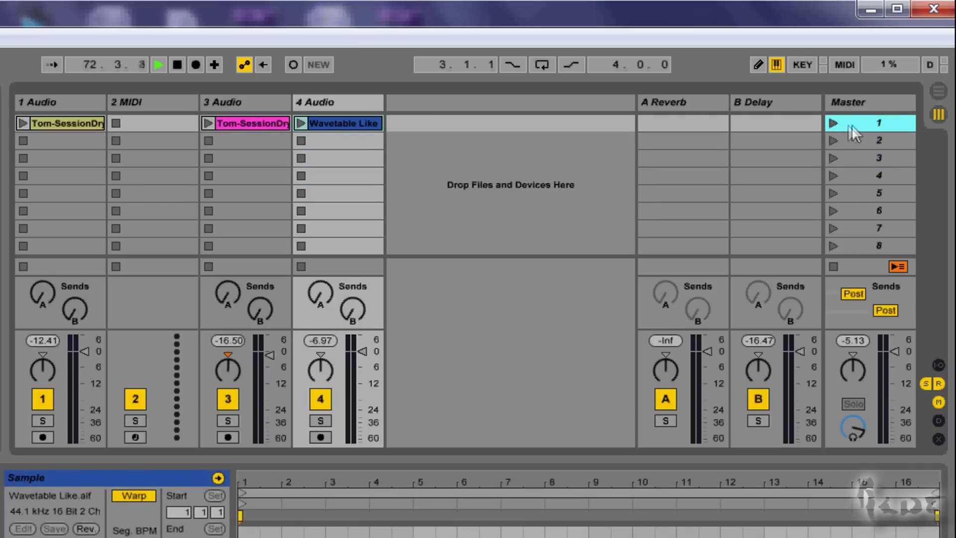
{"action": "left_click", "coordinate": [834, 123]}
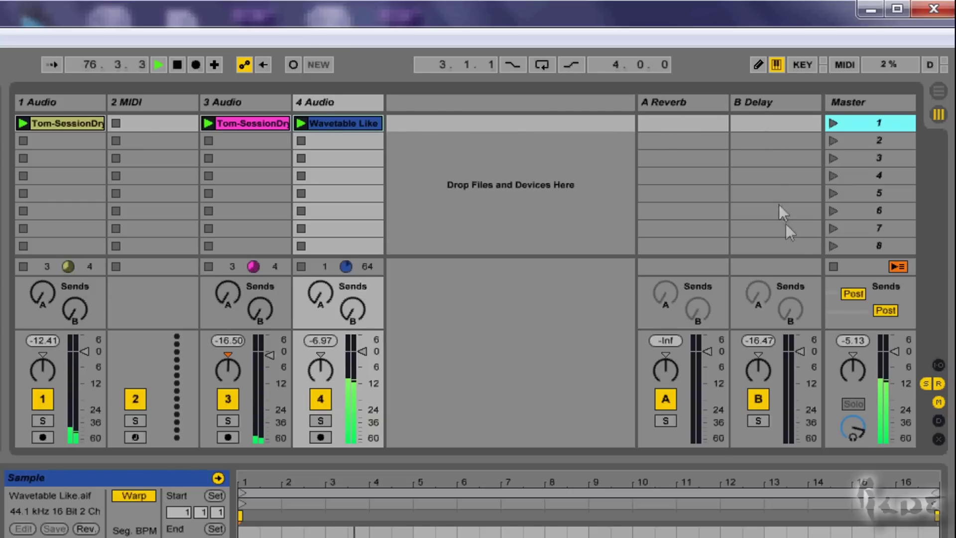
{"action": "left_click", "coordinate": [833, 267]}
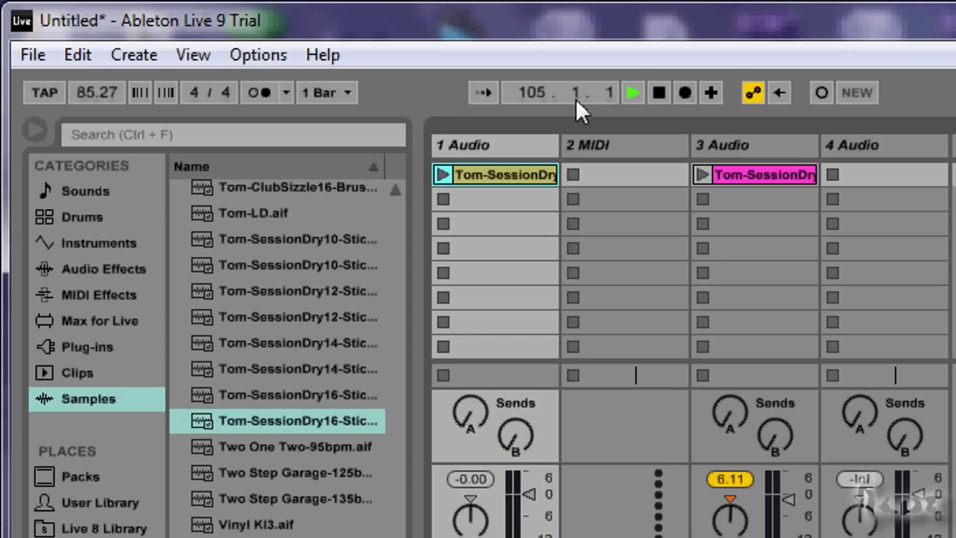
{"action": "left_click", "coordinate": [663, 93]}
{"action": "left_click", "coordinate": [628, 93]}
{"action": "left_click", "coordinate": [658, 95]}
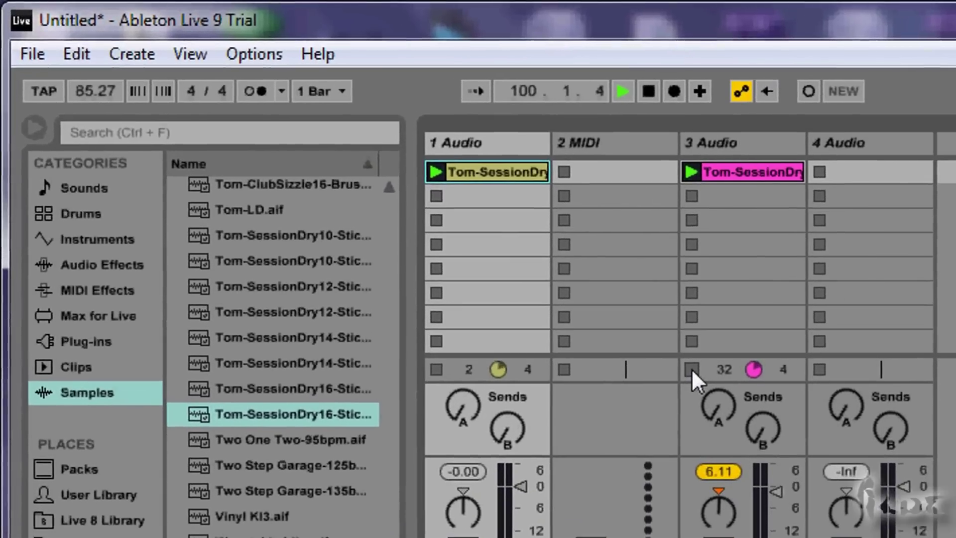
{"action": "left_click", "coordinate": [575, 306]}
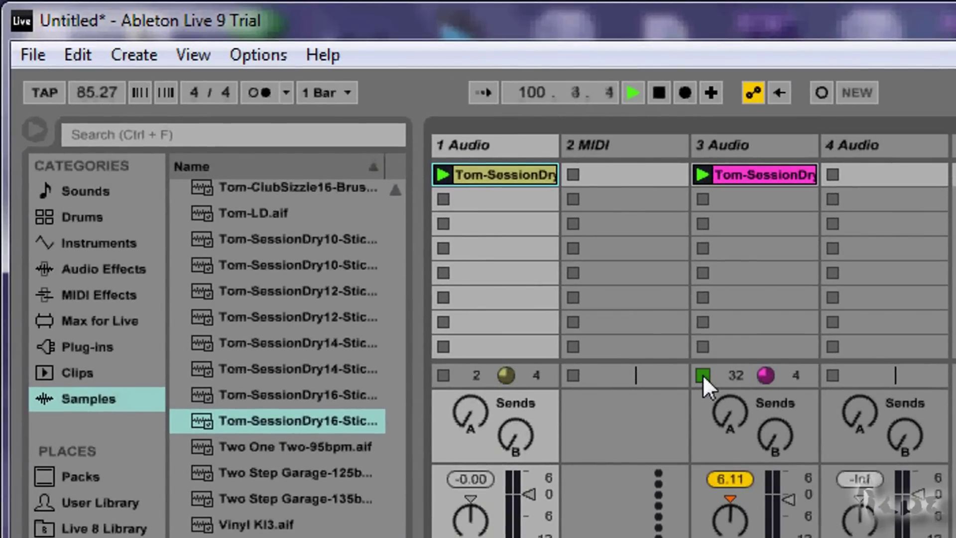
{"action": "left_click", "coordinate": [443, 374]}
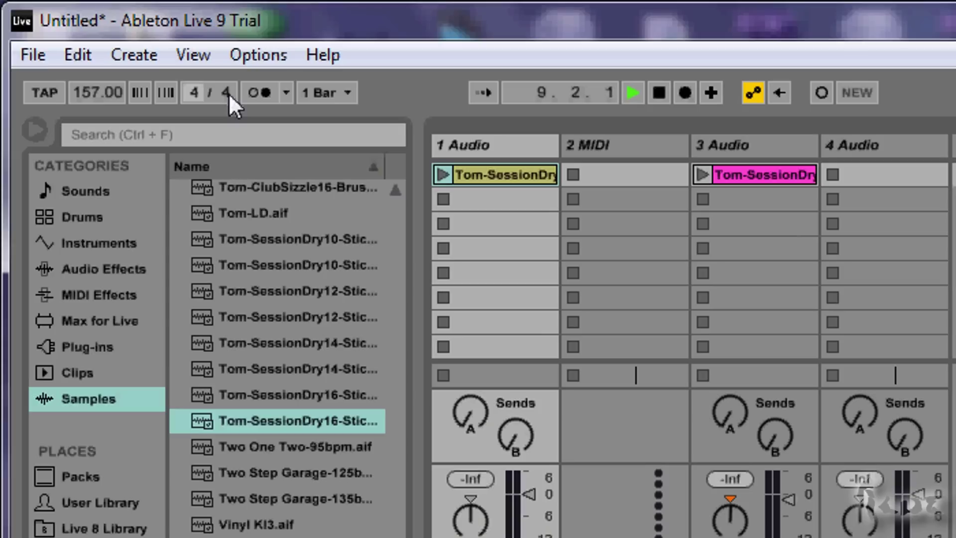
{"action": "left_click", "coordinate": [227, 93]}
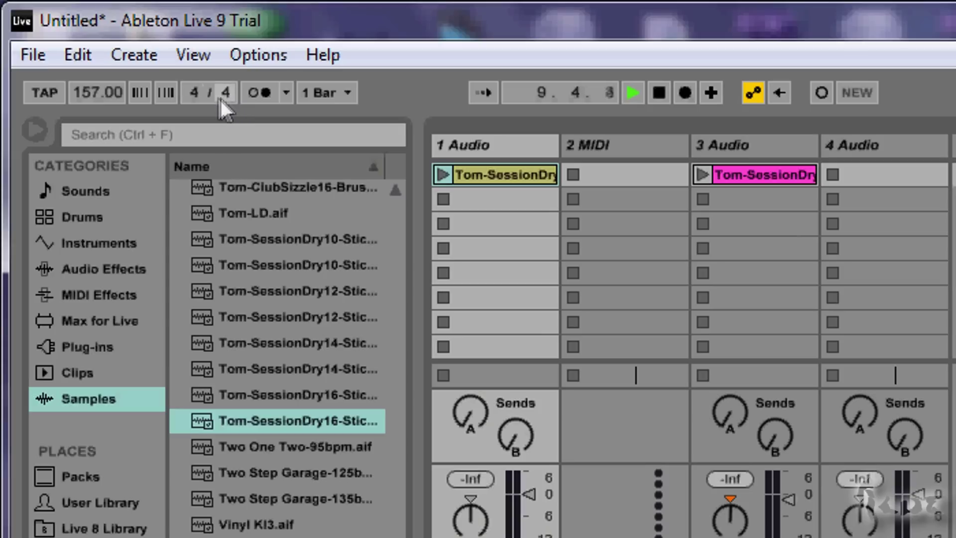
{"action": "left_click", "coordinate": [193, 94]}
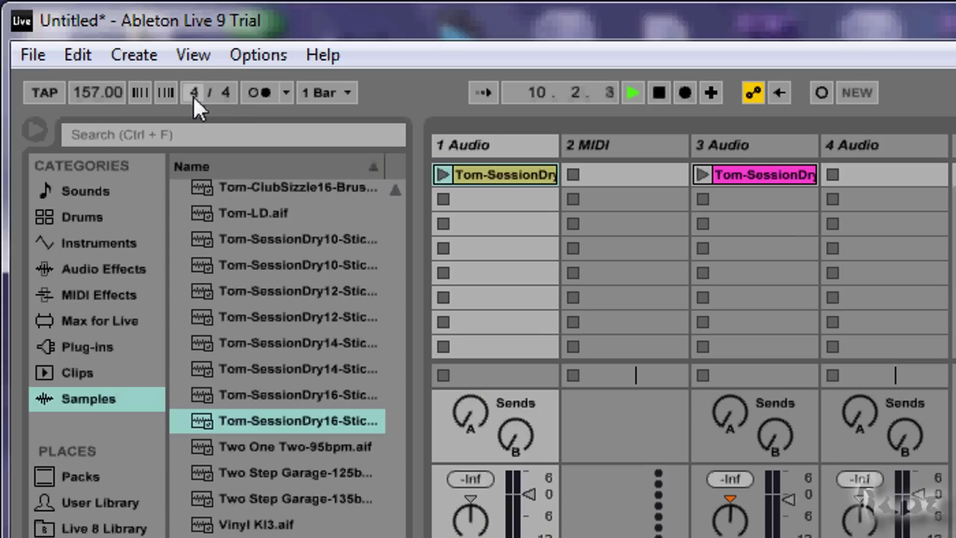
{"action": "left_click", "coordinate": [226, 92]}
{"action": "left_click", "coordinate": [324, 92]}
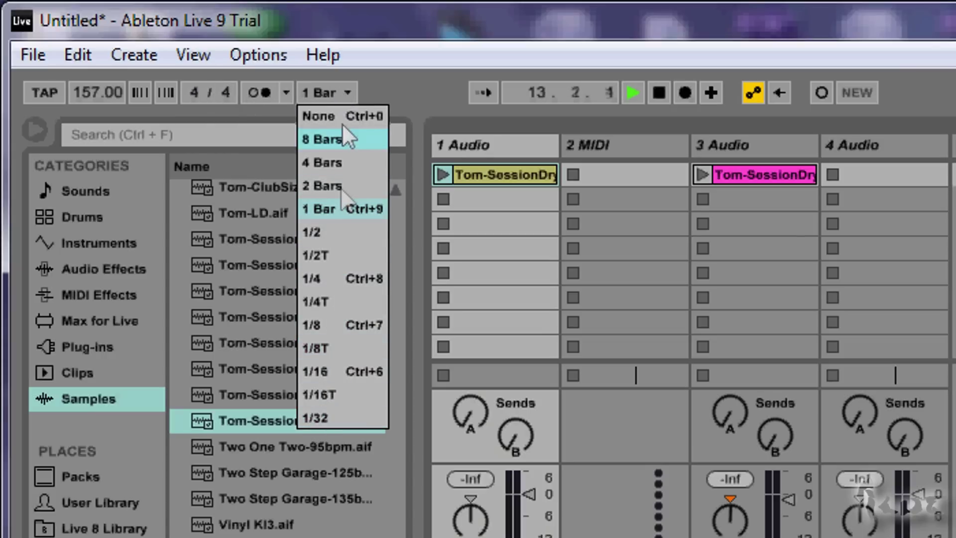
{"action": "left_click", "coordinate": [217, 83]}
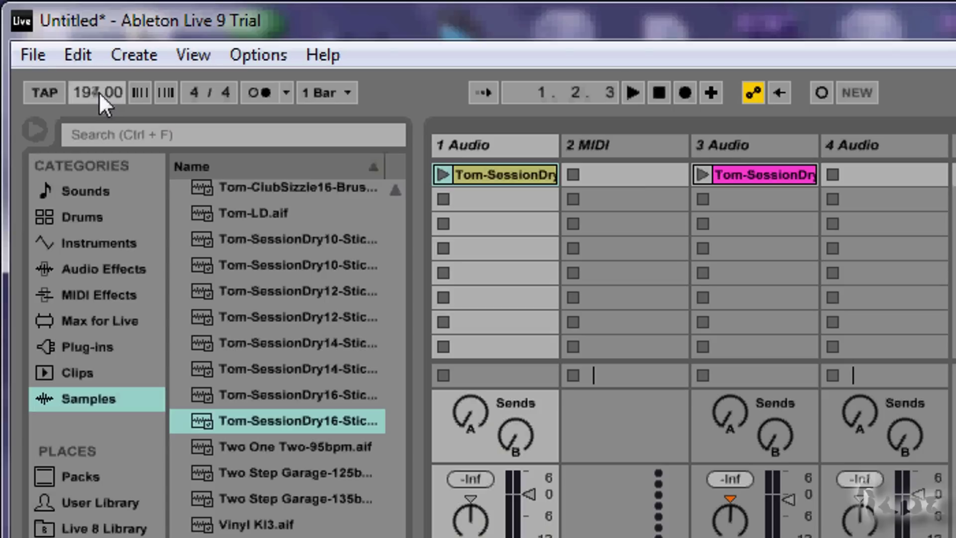
{"action": "left_click_drag", "start_coordinate": [98, 92], "coordinate": [98, 129]}
{"action": "left_click", "coordinate": [633, 92]}
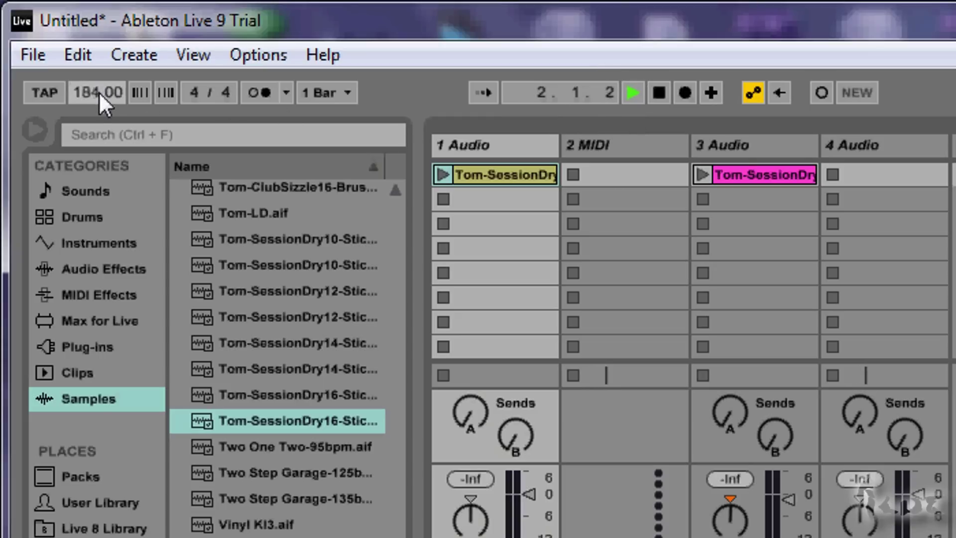
{"action": "left_click_drag", "start_coordinate": [98, 86], "coordinate": [98, 92]}
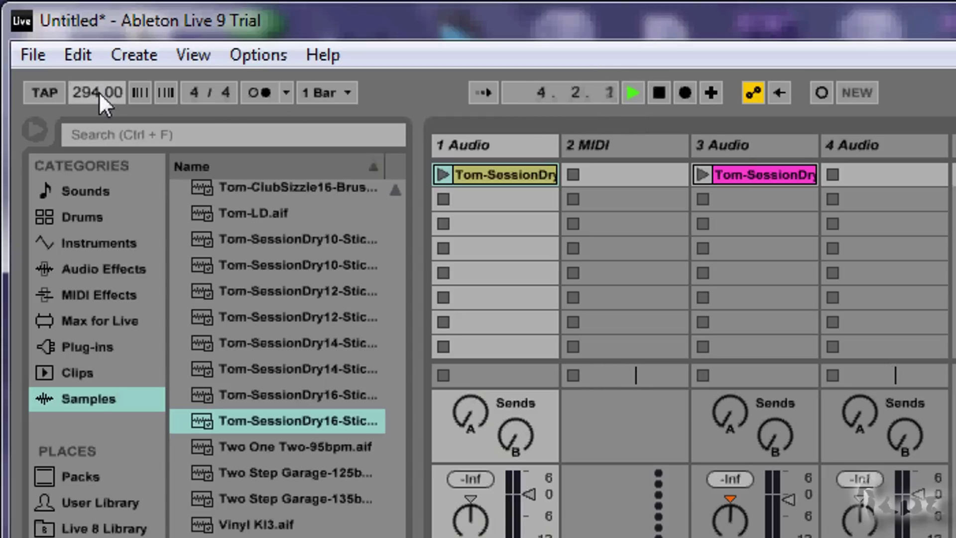
{"action": "left_click_drag", "start_coordinate": [99, 92], "coordinate": [98, 91]}
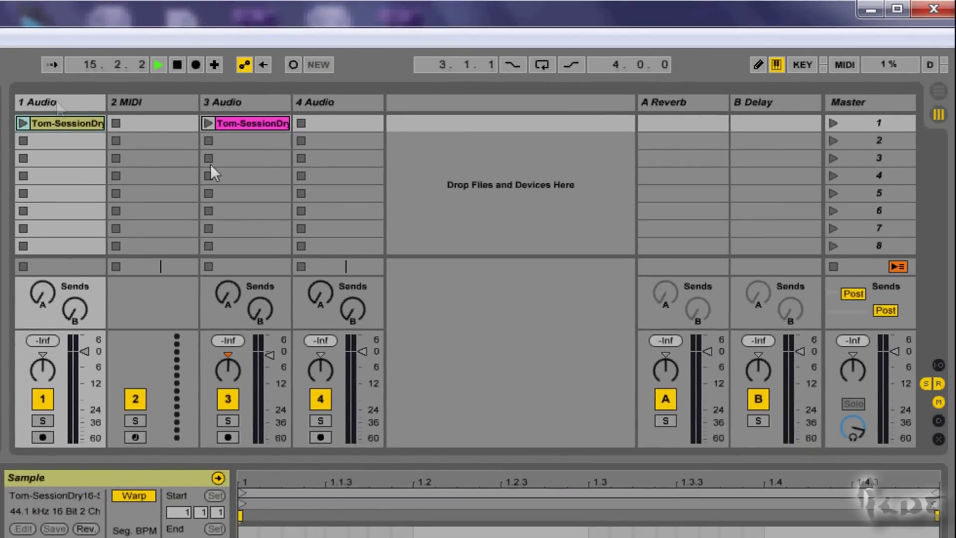
Toggle the return tracks, sends, mixer and crossfader sections off and back on.
{"action": "left_click", "coordinate": [939, 384]}
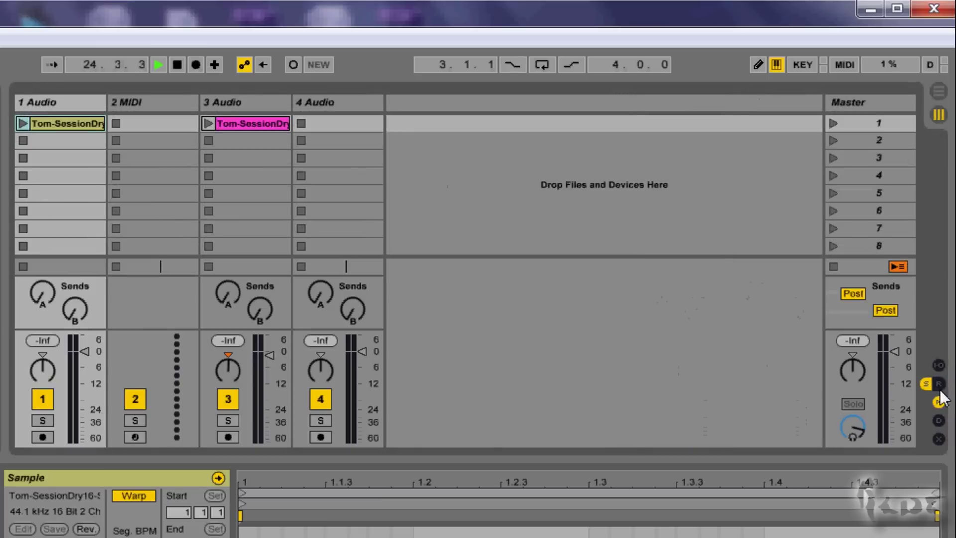
{"action": "left_click", "coordinate": [939, 384]}
{"action": "left_click", "coordinate": [940, 389]}
{"action": "left_click", "coordinate": [940, 389]}
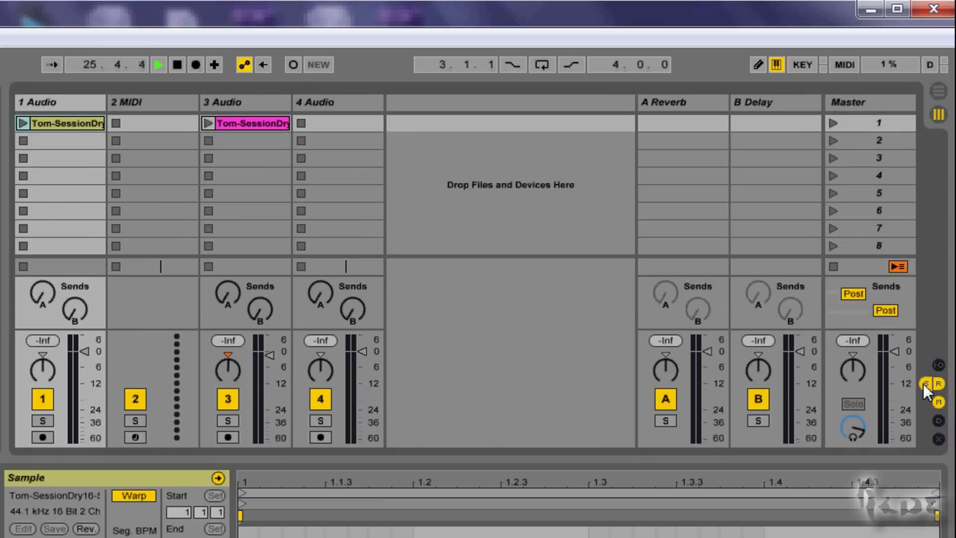
{"action": "left_click", "coordinate": [925, 384]}
{"action": "left_click", "coordinate": [925, 384]}
{"action": "left_click", "coordinate": [925, 384]}
{"action": "left_click", "coordinate": [925, 384]}
{"action": "left_click", "coordinate": [938, 403]}
{"action": "left_click", "coordinate": [939, 403]}
{"action": "left_click", "coordinate": [939, 403]}
{"action": "left_click", "coordinate": [939, 403]}
{"action": "left_click", "coordinate": [939, 438]}
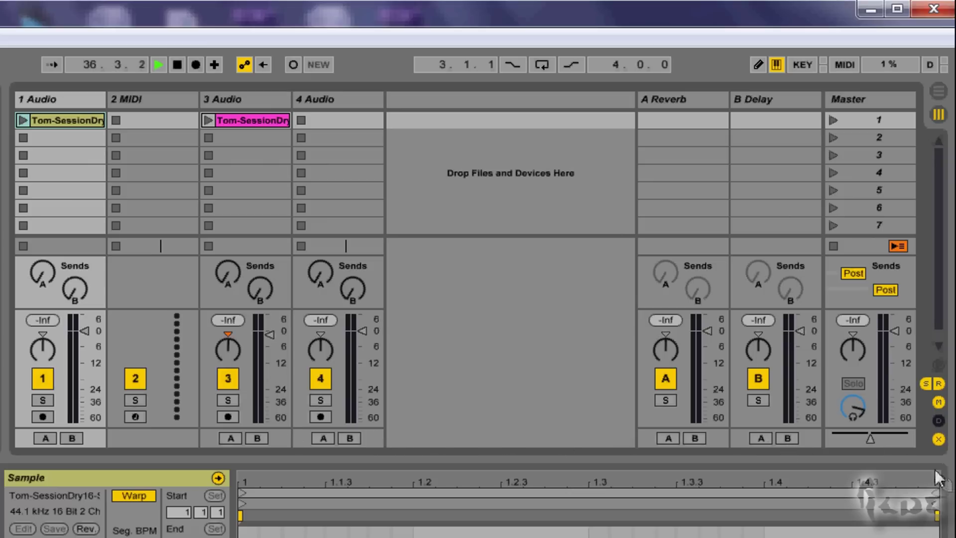
{"action": "left_click", "coordinate": [939, 439]}
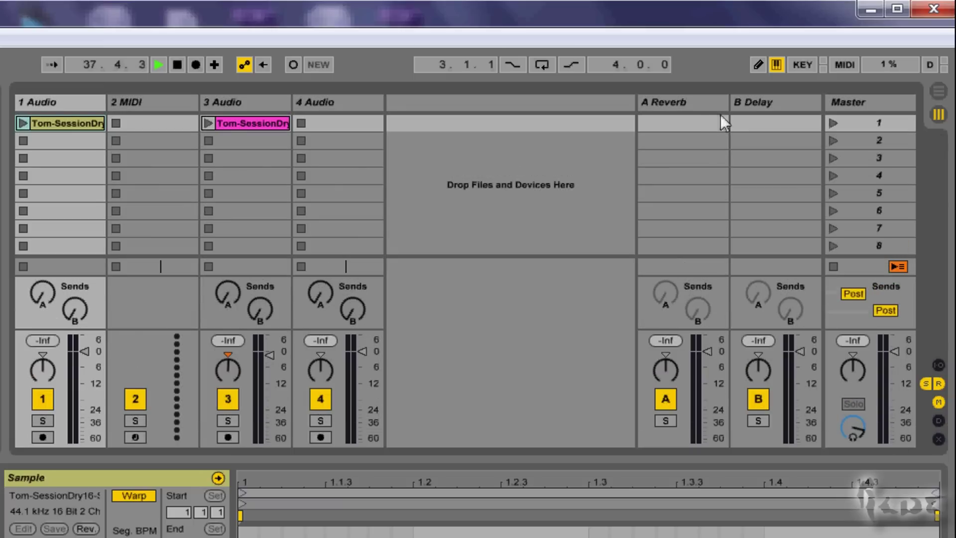
Select the A Reverb and B Delay return tracks, then show the Track Delay fields.
{"action": "left_click", "coordinate": [721, 116]}
{"action": "left_click", "coordinate": [761, 104]}
{"action": "left_click", "coordinate": [715, 98]}
{"action": "key", "text": "Right"}
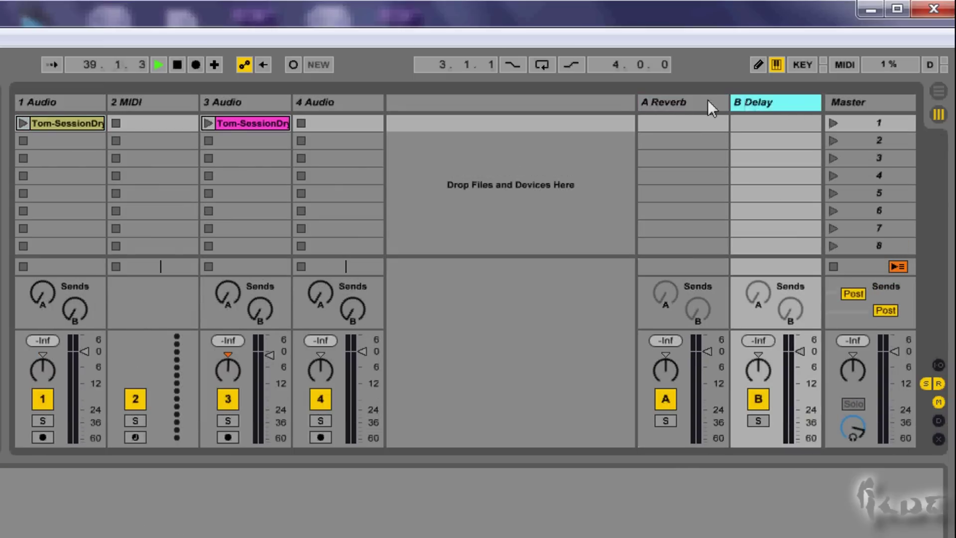
{"action": "left_click", "coordinate": [707, 99]}
{"action": "left_click", "coordinate": [741, 101]}
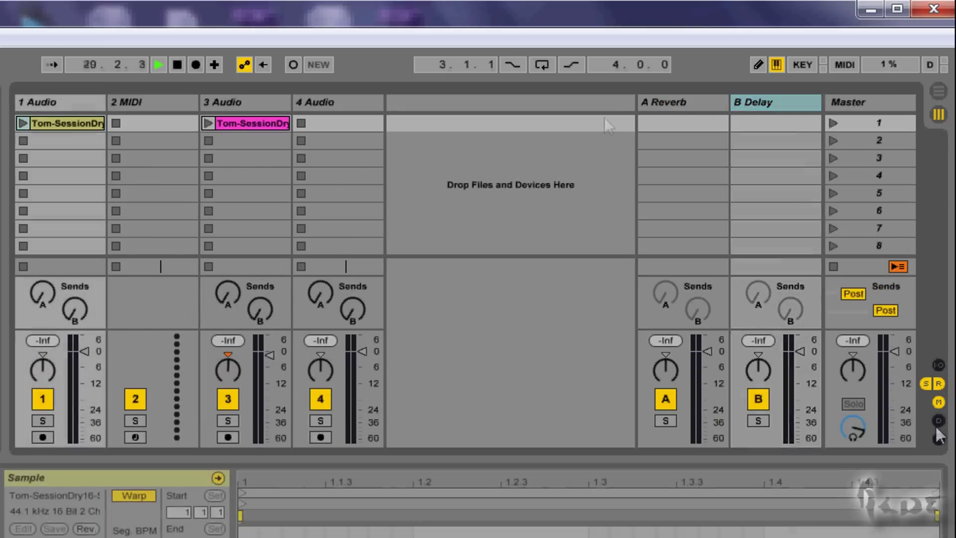
{"action": "left_click", "coordinate": [939, 421]}
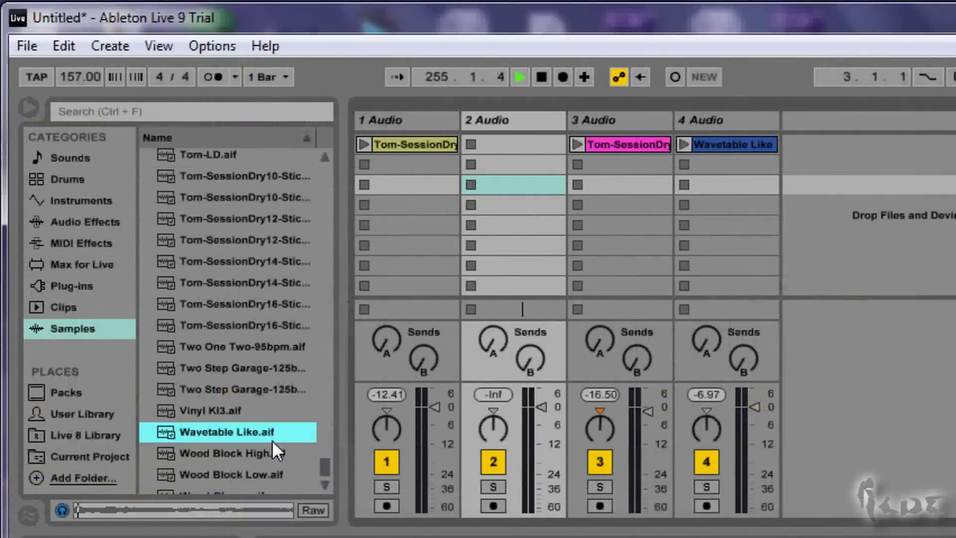
Drop Wood Block High.aif into track 2 and Wood-Vibraslap.aif into track 3, scene 3.
{"action": "scroll", "coordinate": [272, 434], "scroll_direction": "down", "scroll_amount": 2}
{"action": "left_click", "coordinate": [250, 420]}
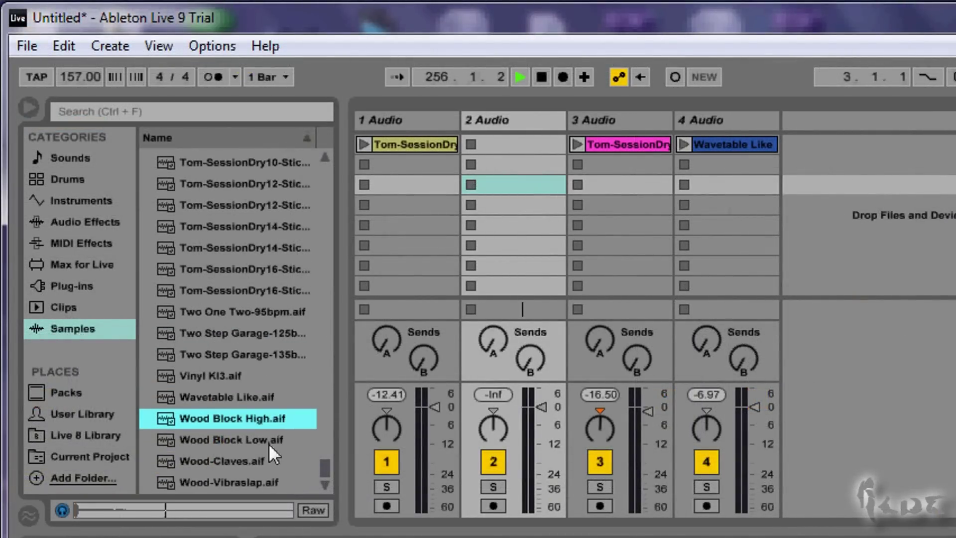
{"action": "left_click_drag", "start_coordinate": [243, 420], "coordinate": [486, 186]}
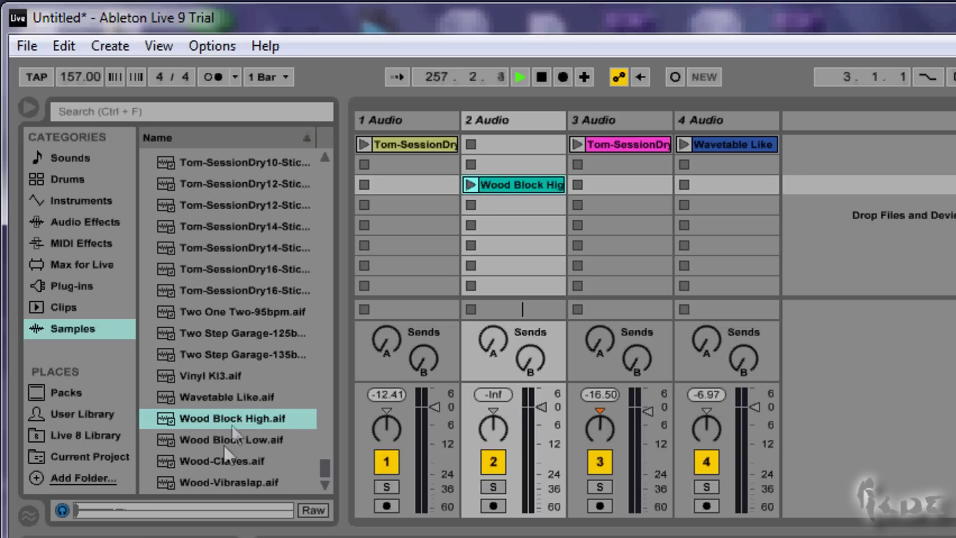
{"action": "left_click", "coordinate": [219, 462]}
{"action": "left_click", "coordinate": [235, 482]}
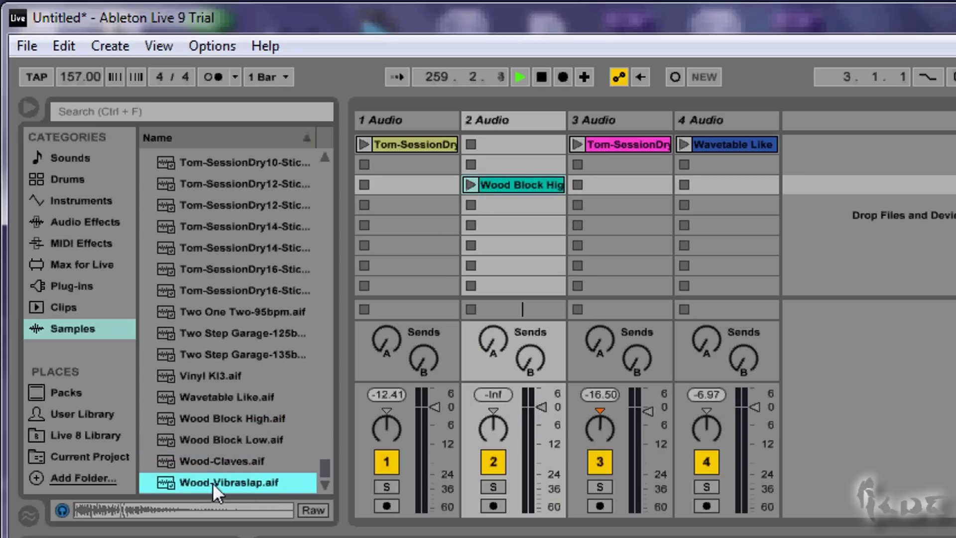
{"action": "left_click_drag", "start_coordinate": [214, 474], "coordinate": [662, 186]}
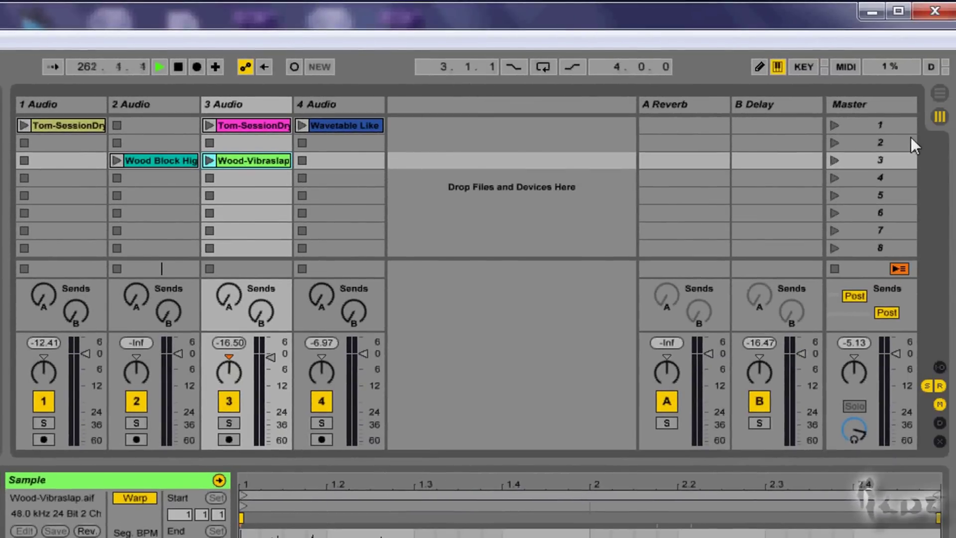
Launch scenes 1 and 3 in alternation.
{"action": "left_click", "coordinate": [833, 124]}
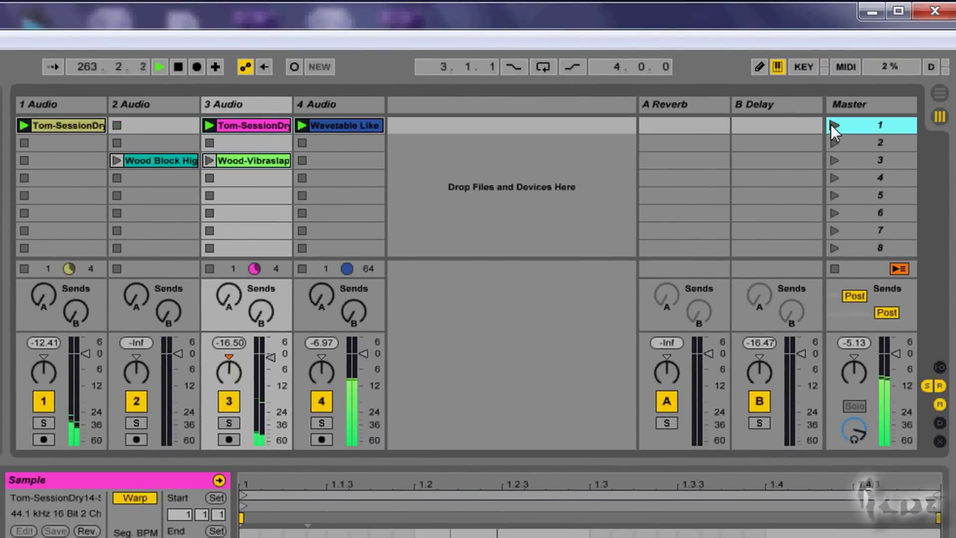
{"action": "left_click", "coordinate": [833, 159]}
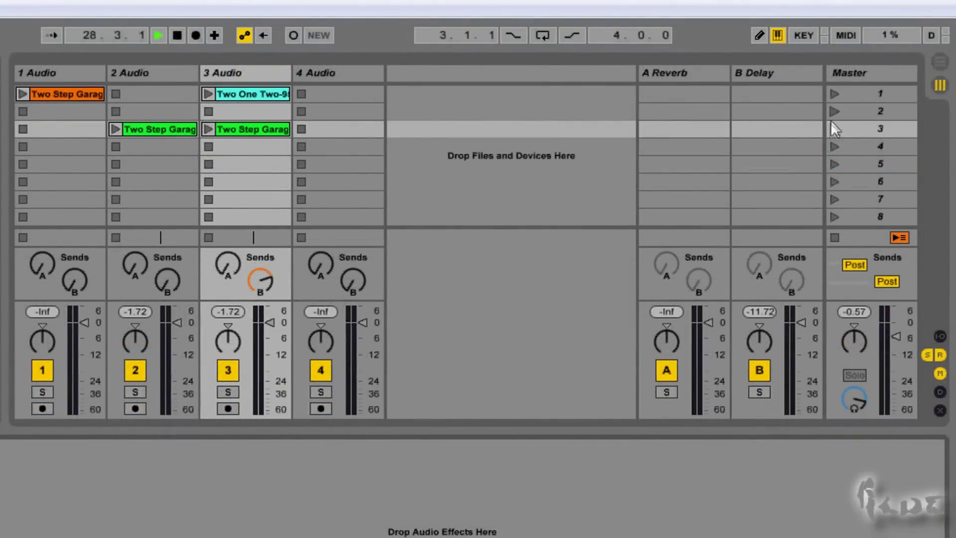
{"action": "left_click", "coordinate": [832, 128]}
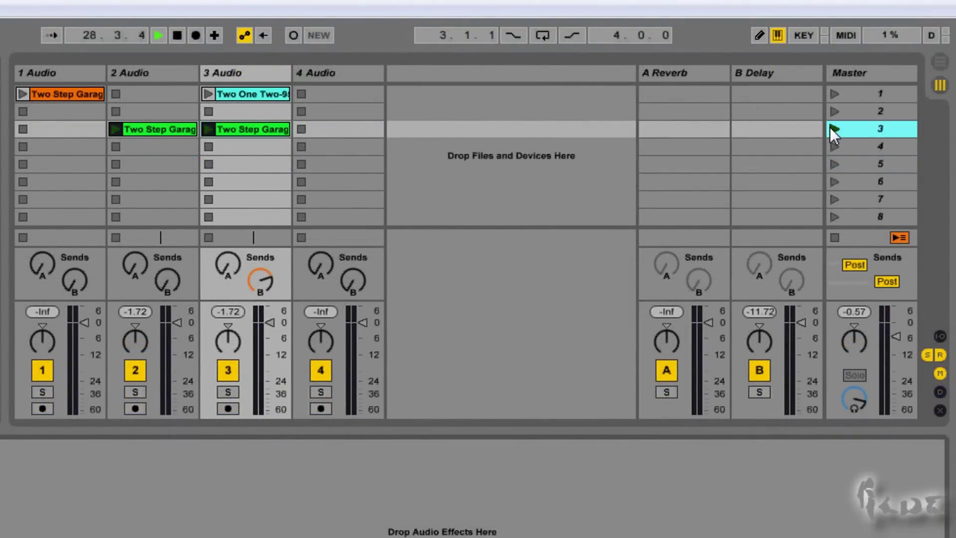
{"action": "left_click", "coordinate": [834, 94]}
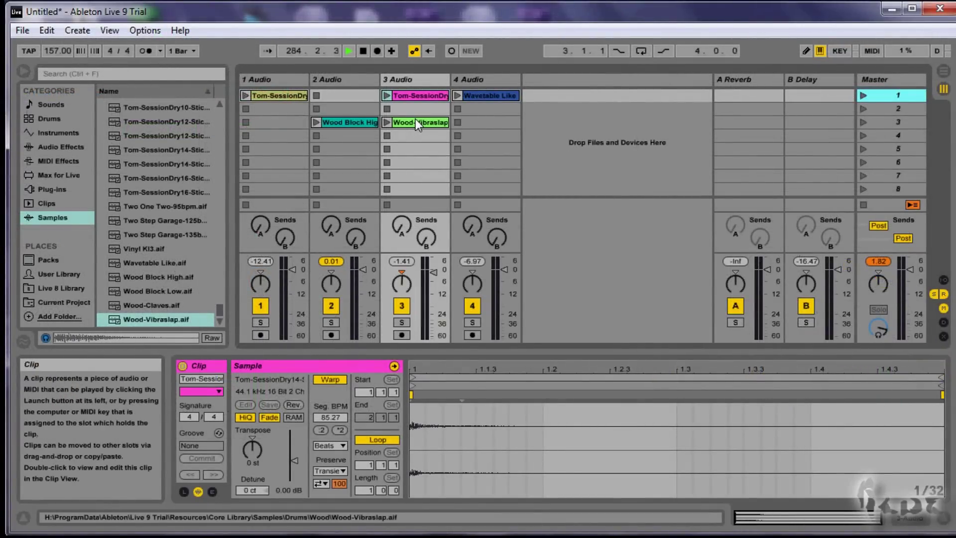
Show the Wood-Vibraslap, Wood Block High, both Tom-SessionDry and Wavetable Like clips in Clip View.
{"action": "left_click", "coordinate": [416, 121]}
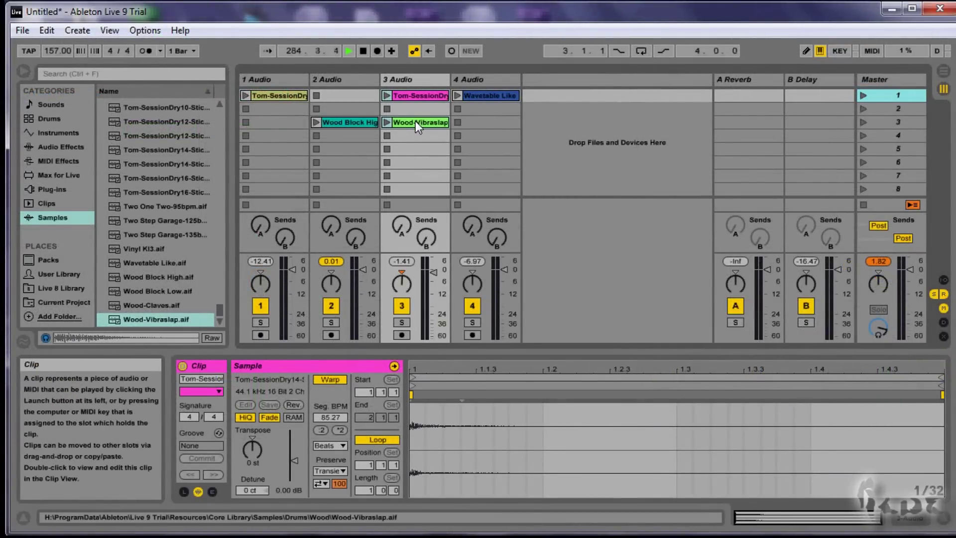
{"action": "left_click", "coordinate": [341, 124]}
{"action": "left_click", "coordinate": [278, 95]}
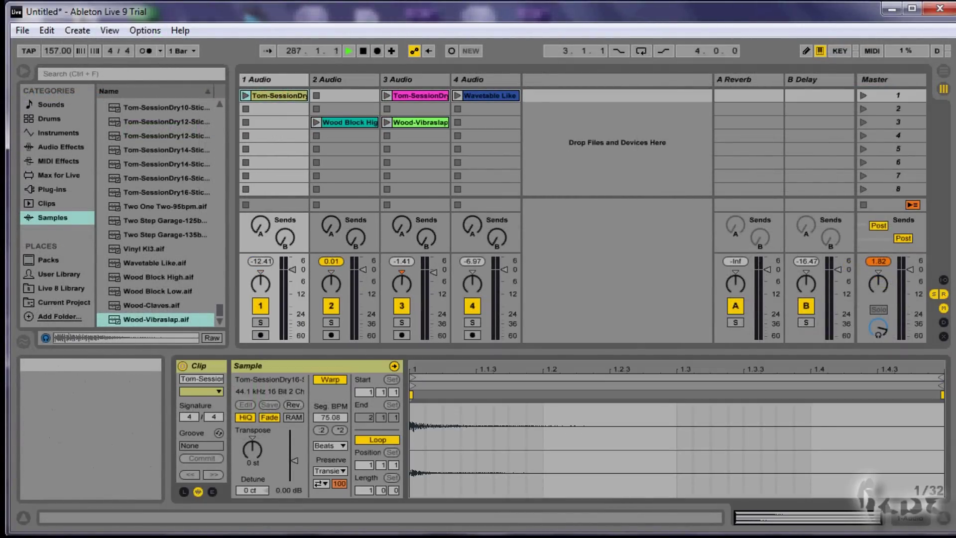
{"action": "left_click", "coordinate": [421, 95]}
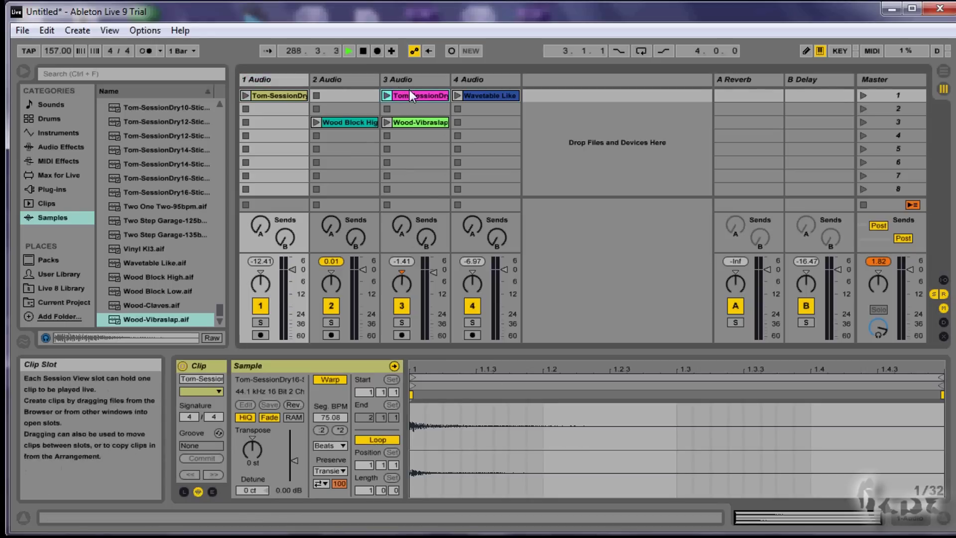
{"action": "left_click", "coordinate": [489, 95]}
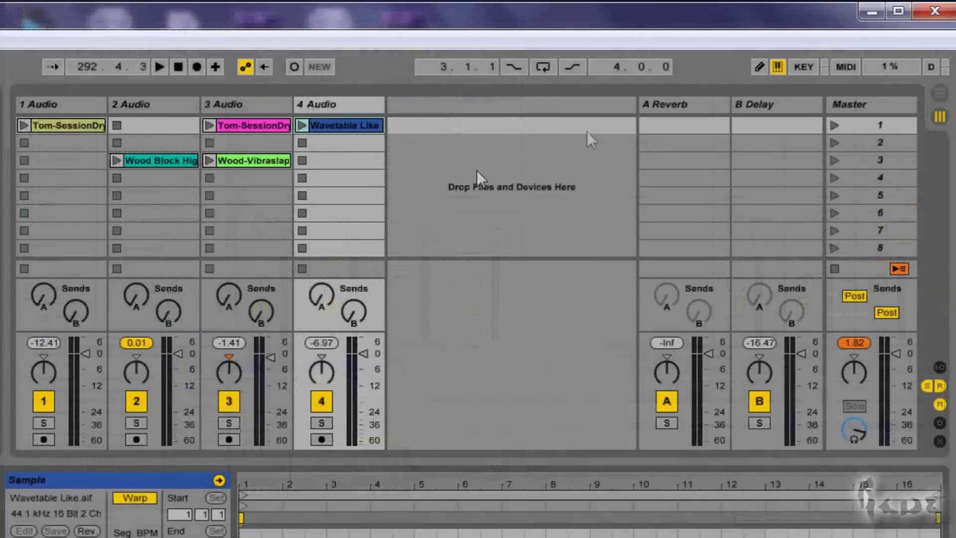
{"action": "left_click", "coordinate": [939, 94]}
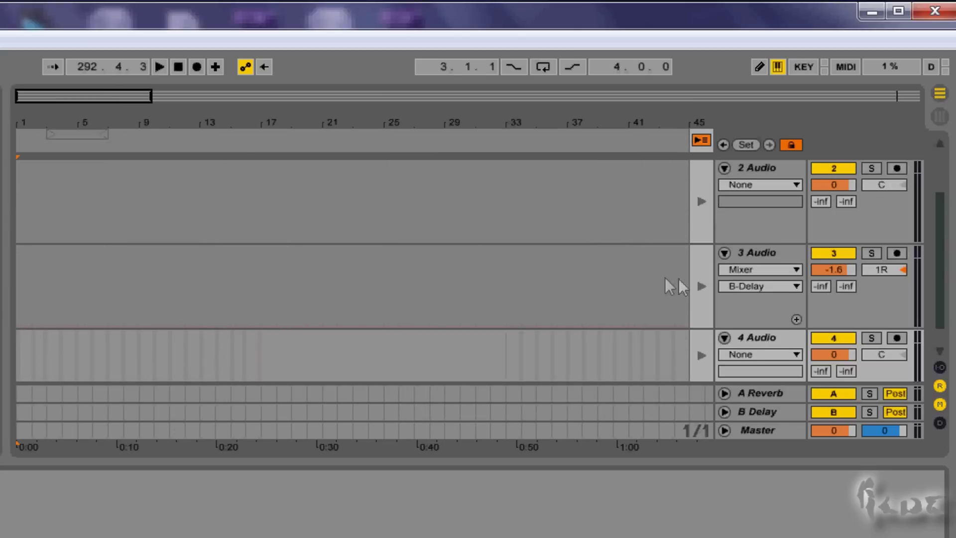
{"action": "left_click_drag", "start_coordinate": [946, 249], "coordinate": [942, 294]}
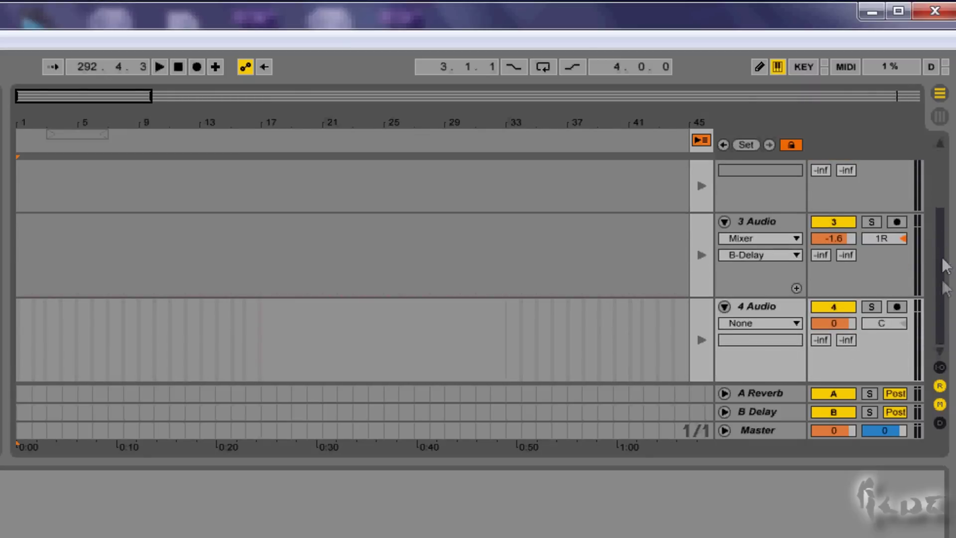
{"action": "left_click_drag", "start_coordinate": [946, 266], "coordinate": [946, 207]}
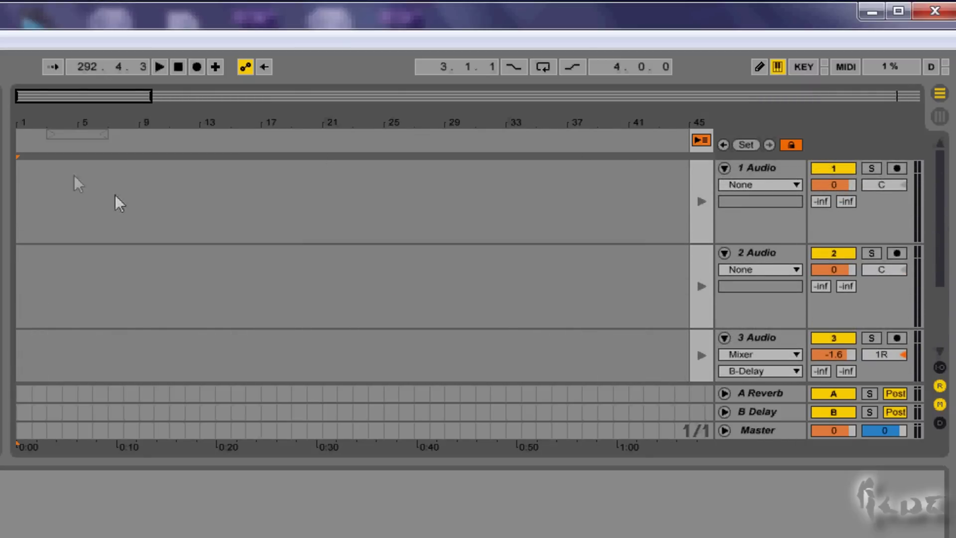
{"action": "scroll", "coordinate": [552, 299], "scroll_direction": "down", "scroll_amount": 3}
{"action": "left_click", "coordinate": [551, 339]}
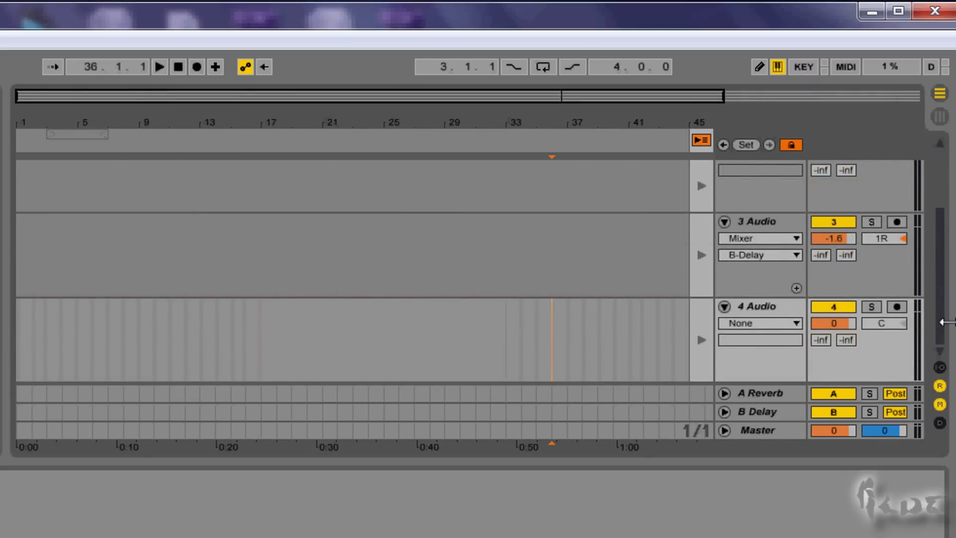
{"action": "left_click_drag", "start_coordinate": [942, 322], "coordinate": [941, 177]}
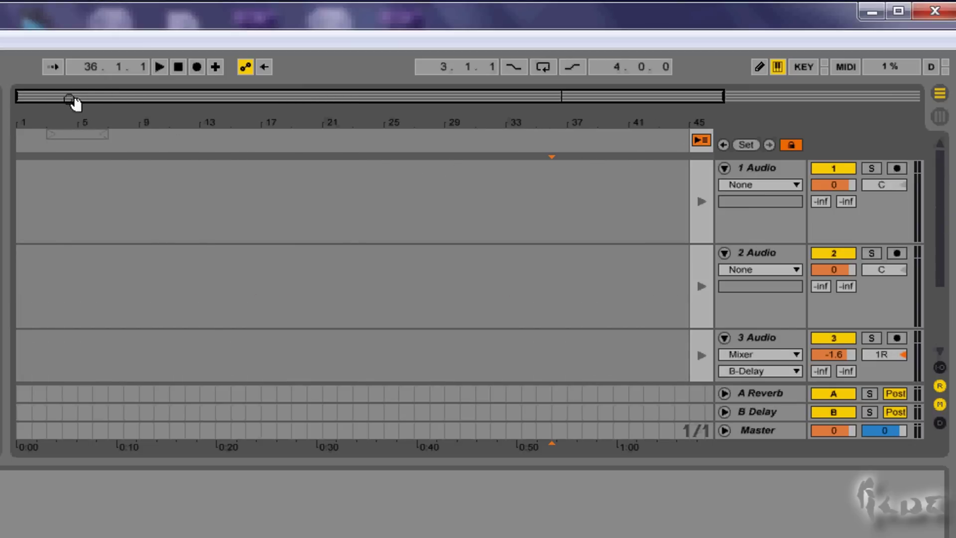
{"action": "left_click_drag", "start_coordinate": [75, 100], "coordinate": [64, 96]}
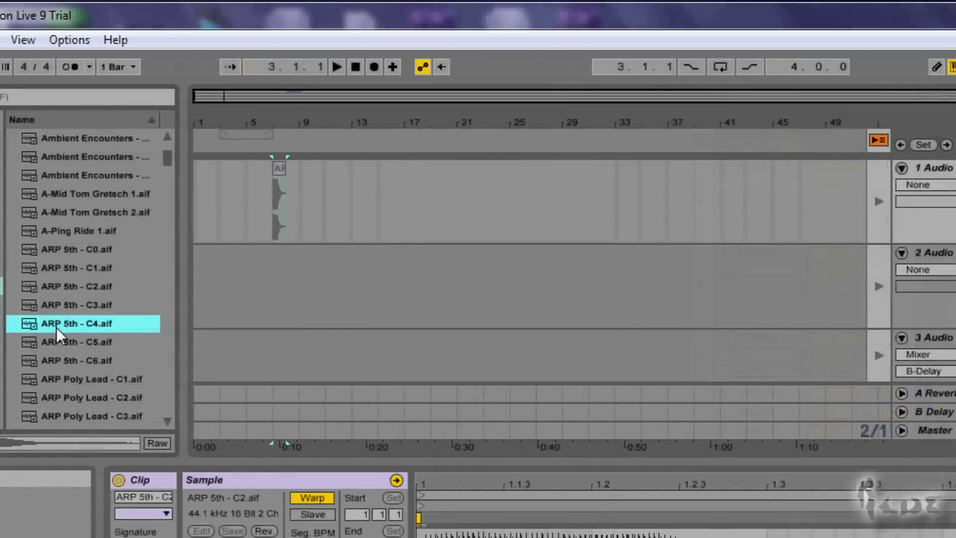
Place ARP 5th - C4.aif on track 2 at bar 11 and ARP 5th - C6.aif on track 3.
{"action": "left_click_drag", "start_coordinate": [56, 327], "coordinate": [321, 291]}
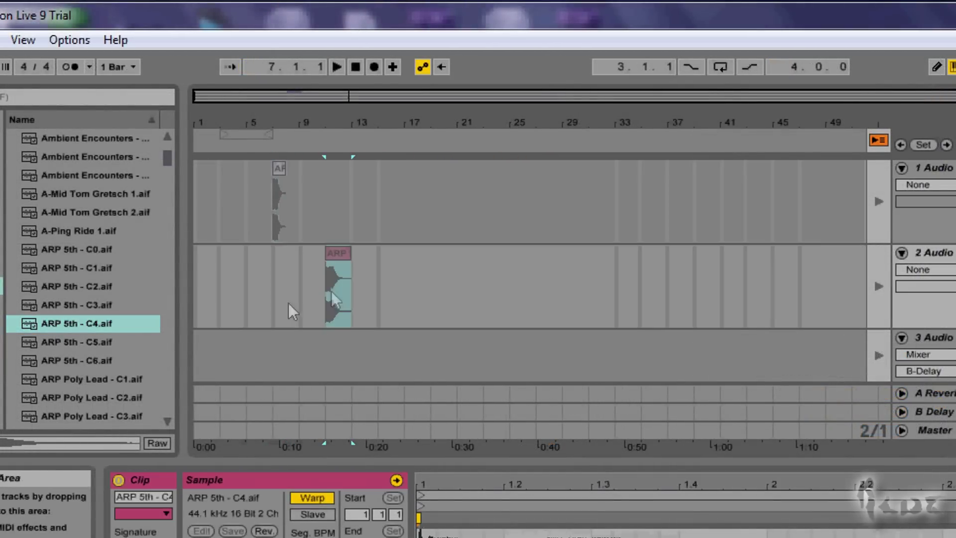
{"action": "left_click", "coordinate": [94, 359]}
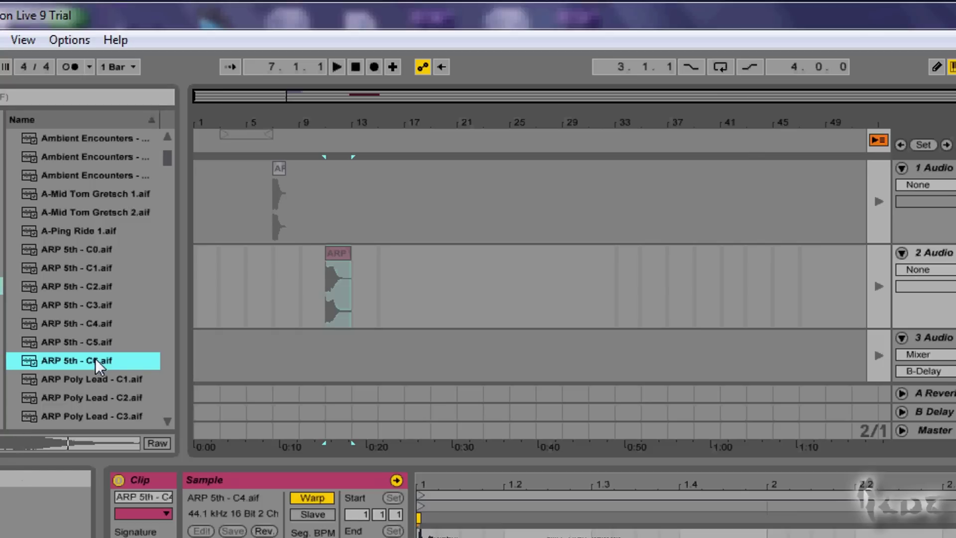
{"action": "left_click_drag", "start_coordinate": [94, 357], "coordinate": [404, 319]}
Zoom the arrangement to bars 1–29 and move the aaaaa clip to bar 9.
{"action": "scroll", "coordinate": [447, 165], "scroll_direction": "up", "scroll_amount": 3}
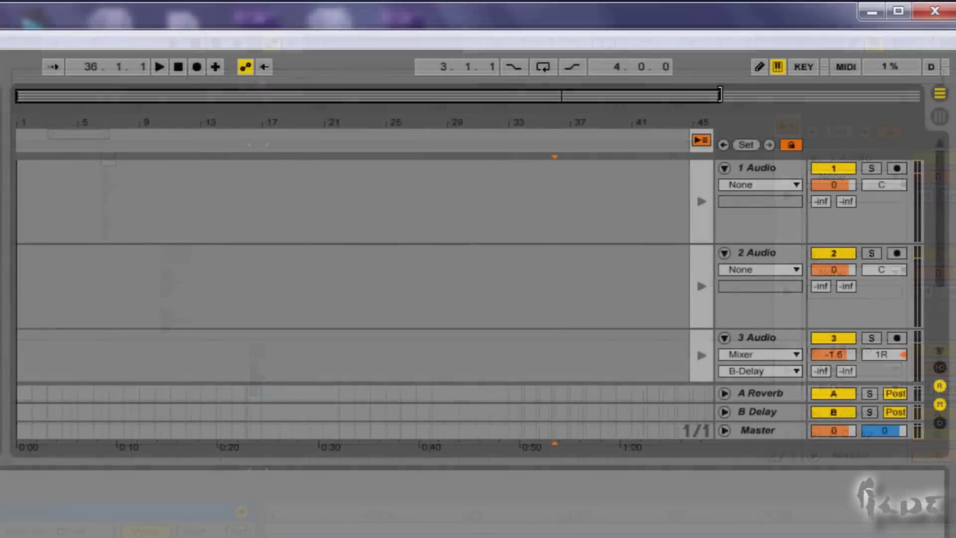
{"action": "left_click_drag", "start_coordinate": [697, 93], "coordinate": [839, 100]}
{"action": "scroll", "coordinate": [480, 209], "scroll_direction": "down", "scroll_amount": 3}
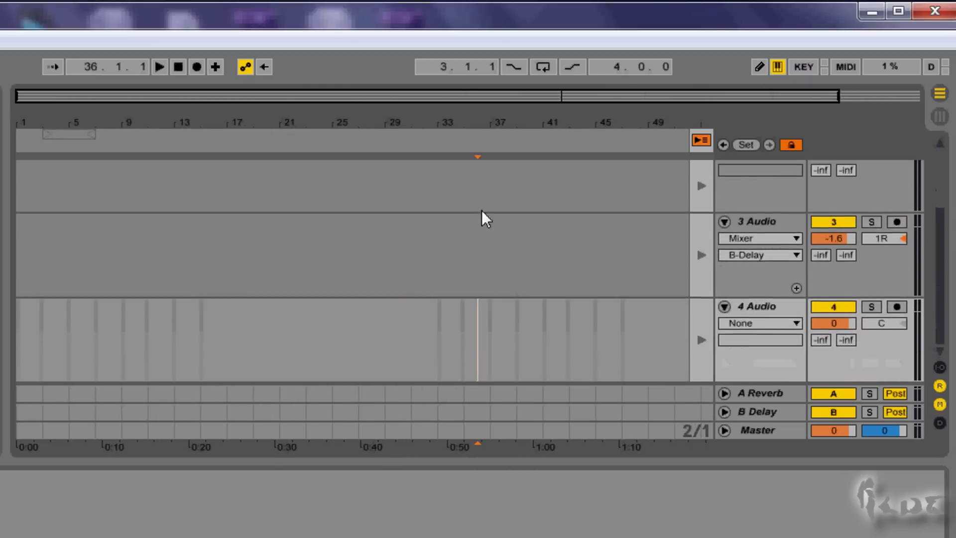
{"action": "scroll", "coordinate": [482, 211], "scroll_direction": "up", "scroll_amount": 3}
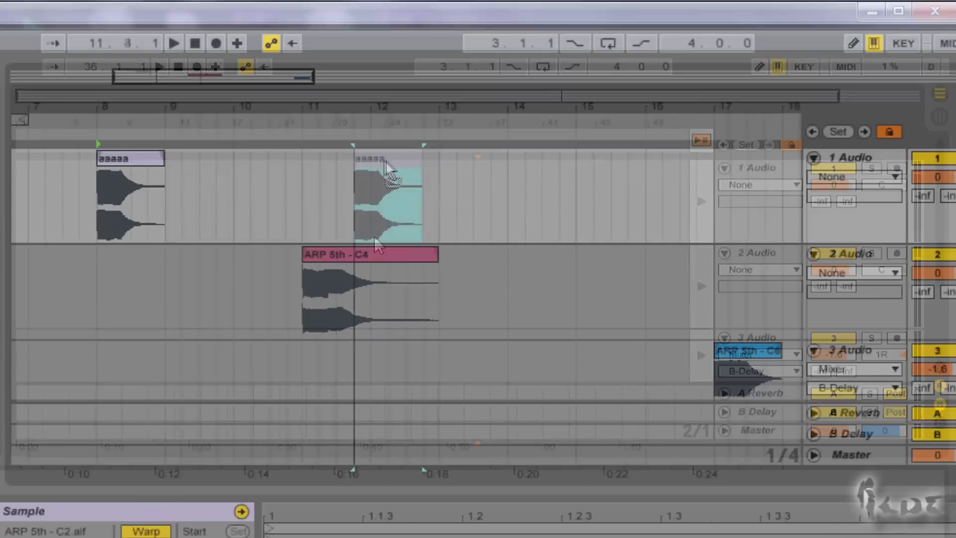
{"action": "left_click_drag", "start_coordinate": [383, 169], "coordinate": [199, 169]}
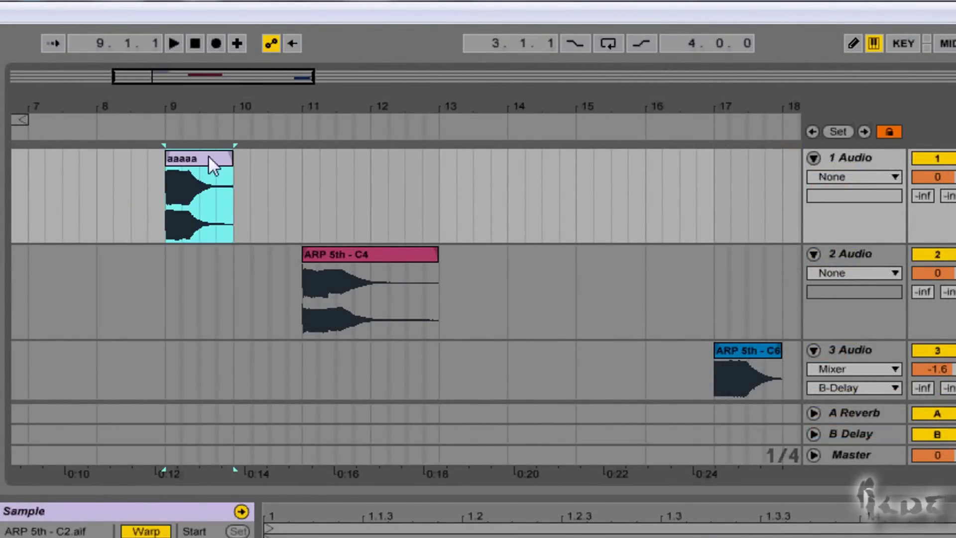
Move aaaaa to just before bar 8 and place ARP 5th - C4 clips at bars 7, 13 and 15.
{"action": "left_click_drag", "start_coordinate": [202, 159], "coordinate": [112, 159]}
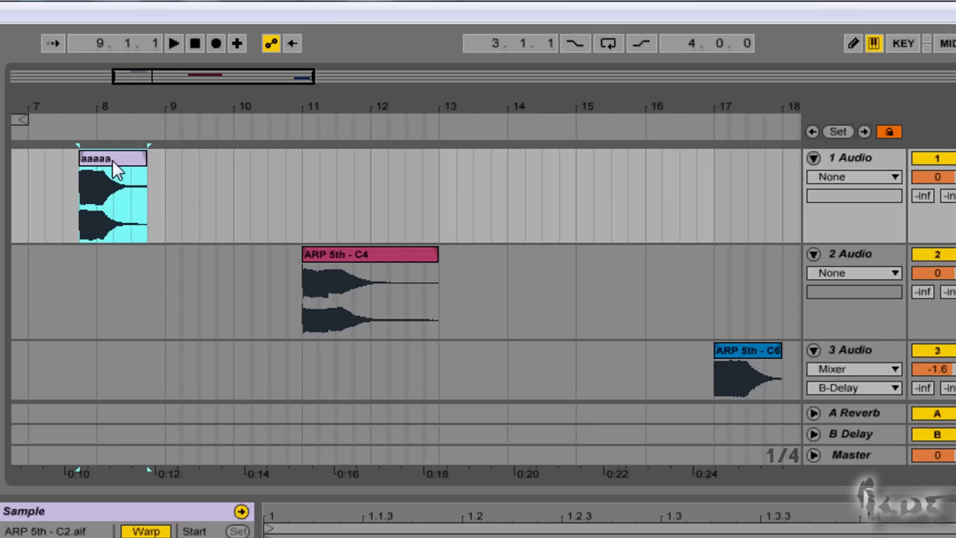
{"action": "left_click", "coordinate": [348, 272]}
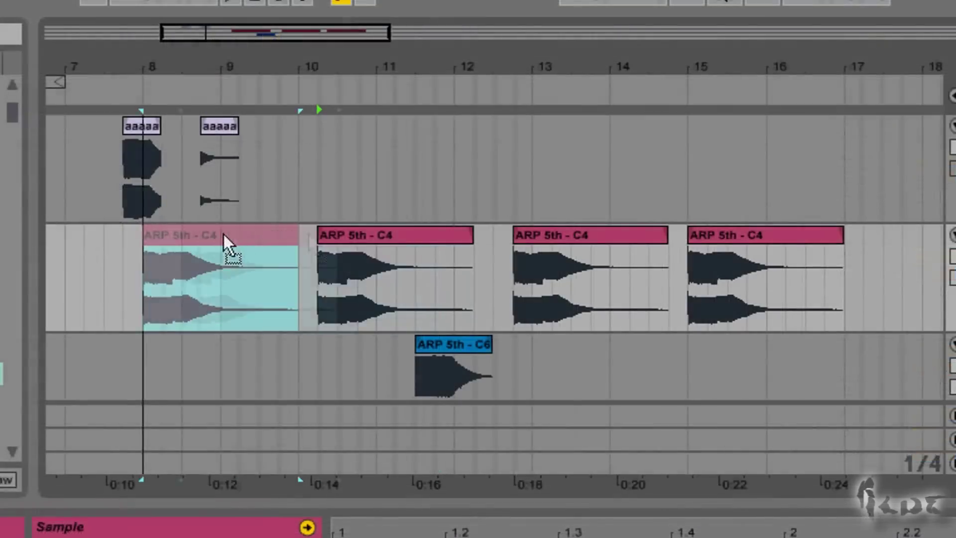
{"action": "left_click_drag", "start_coordinate": [222, 244], "coordinate": [162, 240]}
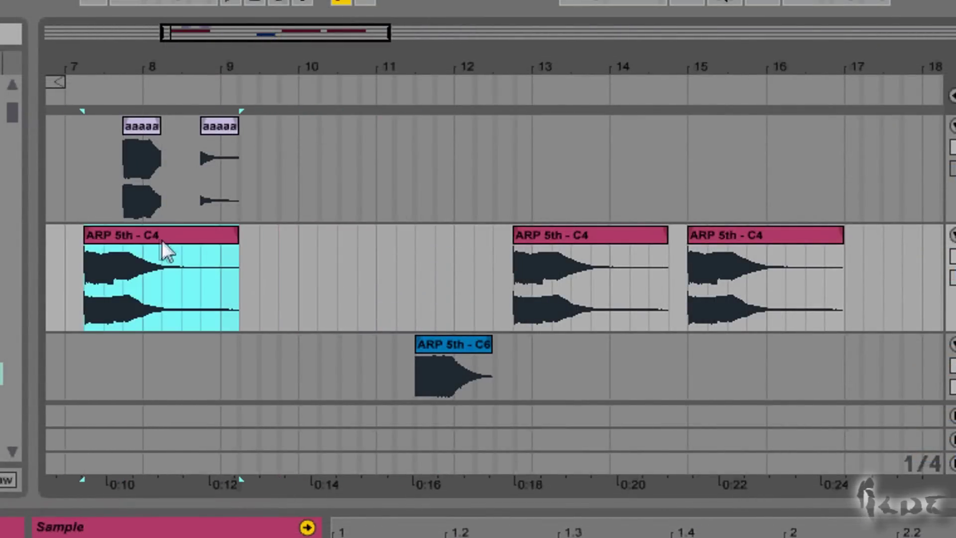
{"action": "mouse_move", "coordinate": [230, 255]}
{"action": "left_mouse_down"}
{"action": "mouse_move", "coordinate": [169, 249]}
{"action": "mouse_move", "coordinate": [213, 249]}
{"action": "left_mouse_up"}
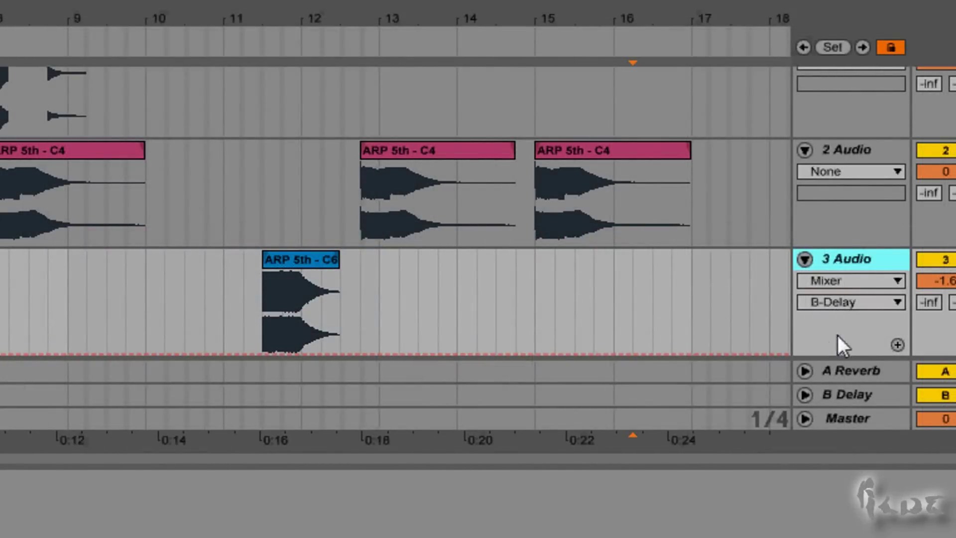
Insert a new audio track below 3 Audio and adjust the ARP 5th - C2 clip's length.
{"action": "right_click", "coordinate": [838, 335]}
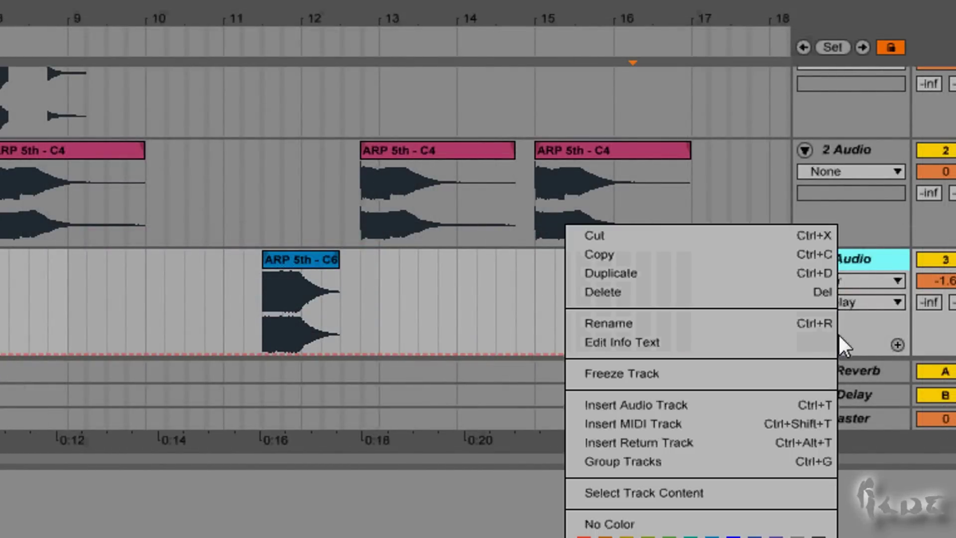
{"action": "left_click", "coordinate": [702, 405]}
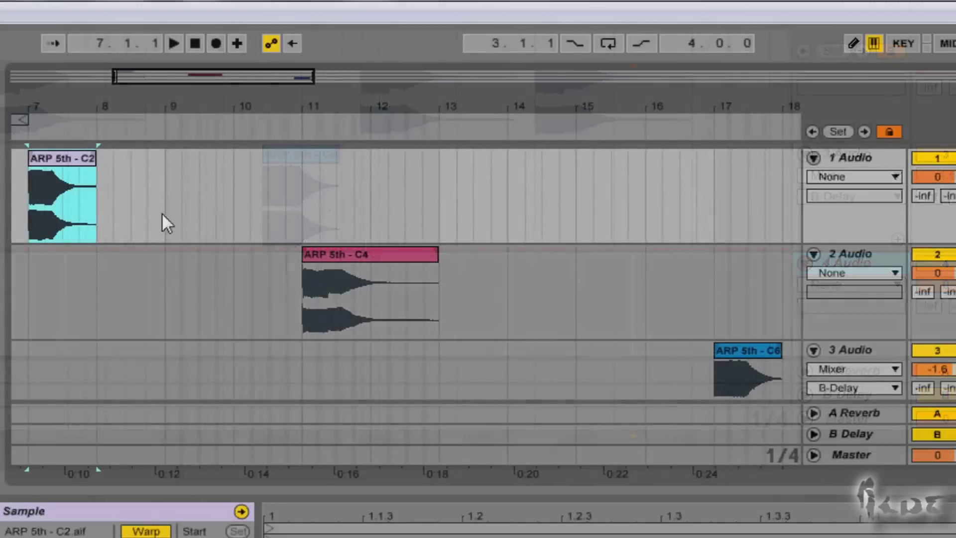
{"action": "mouse_move", "coordinate": [93, 158]}
{"action": "left_mouse_down"}
{"action": "mouse_move", "coordinate": [660, 166]}
{"action": "mouse_move", "coordinate": [97, 159]}
{"action": "left_mouse_up"}
Rename the ARP 5th - C2 clip on track 1 to 'aaaaa'.
{"action": "right_click", "coordinate": [74, 158]}
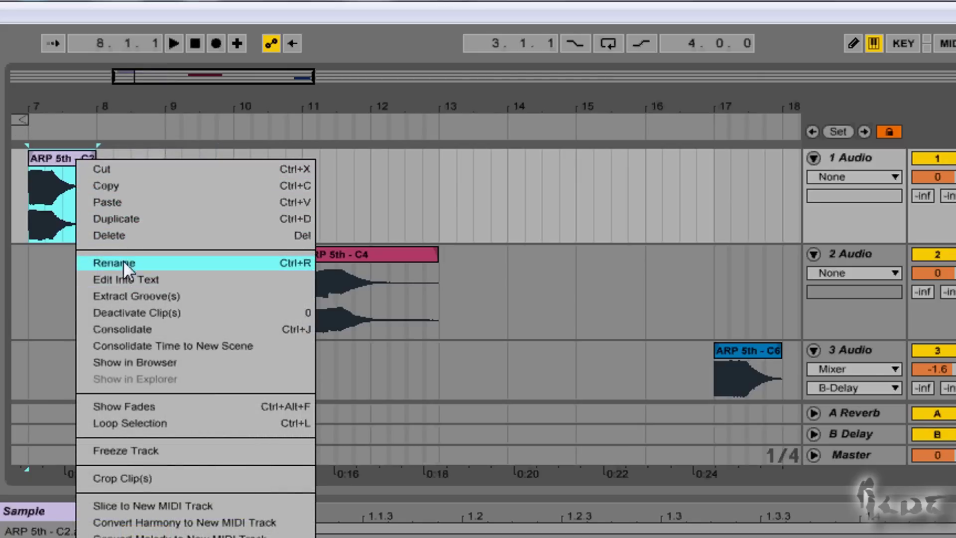
{"action": "left_click", "coordinate": [145, 262]}
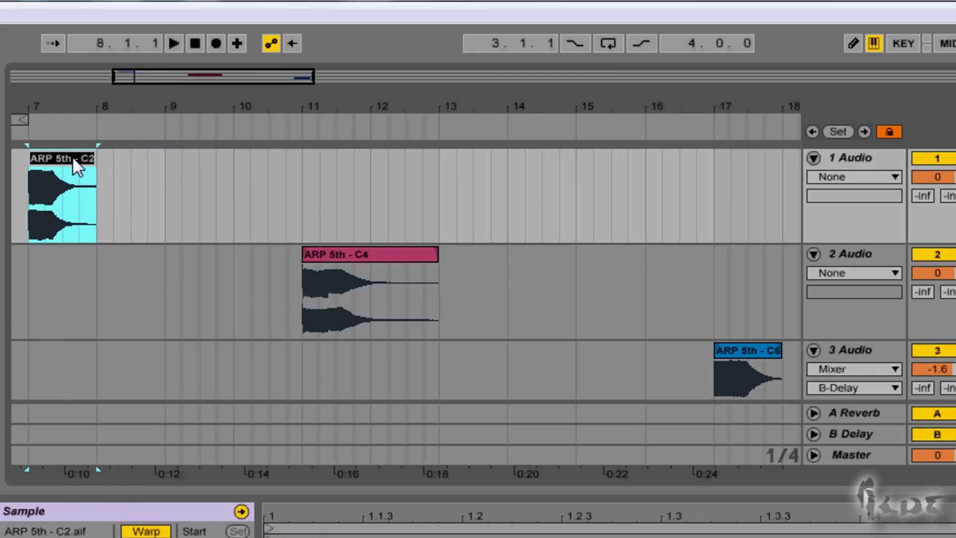
{"action": "type", "text": "aaaaa"}
{"action": "key", "text": "Return"}
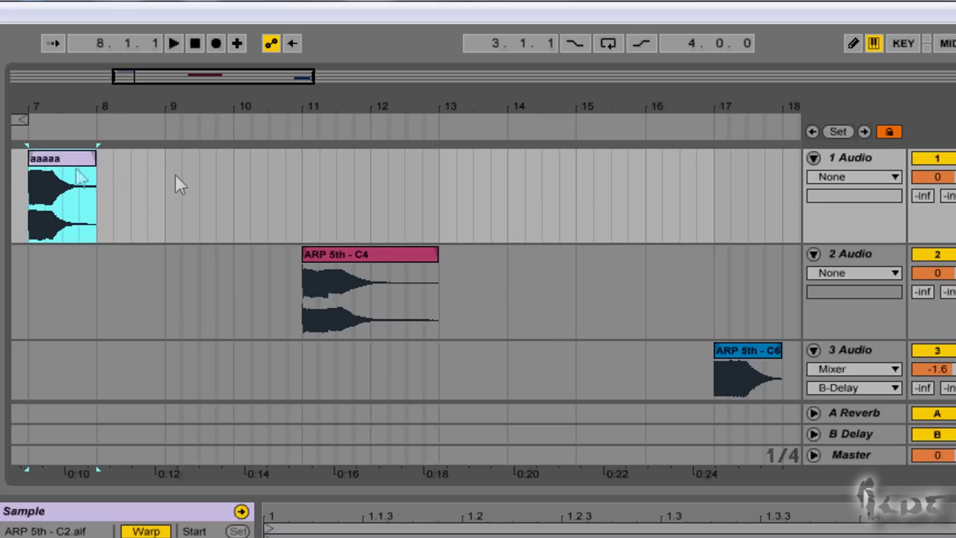
Cut the end of the aaaaa clip, paste it at bar 10, then shift it to about bar 8.7.
{"action": "left_click_drag", "start_coordinate": [52, 161], "coordinate": [421, 169]}
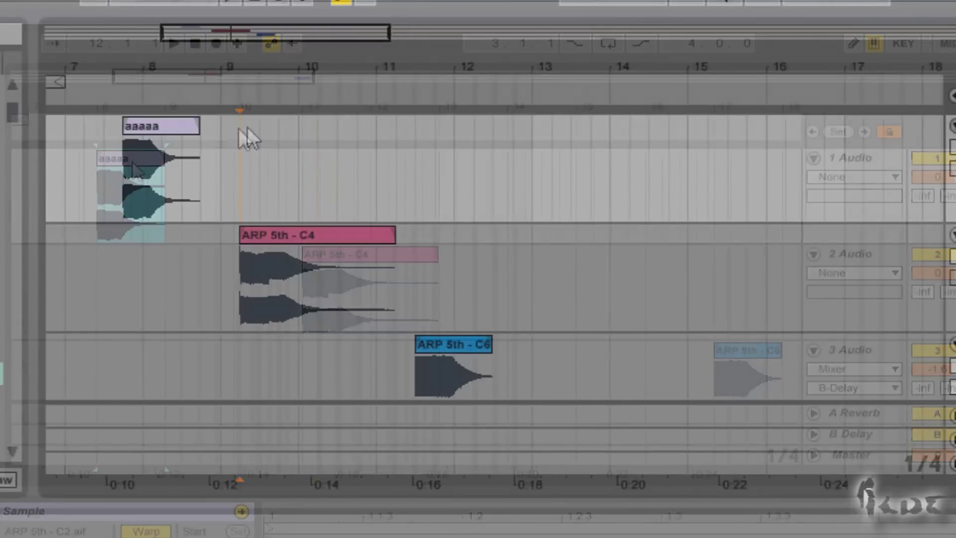
{"action": "right_click", "coordinate": [124, 165]}
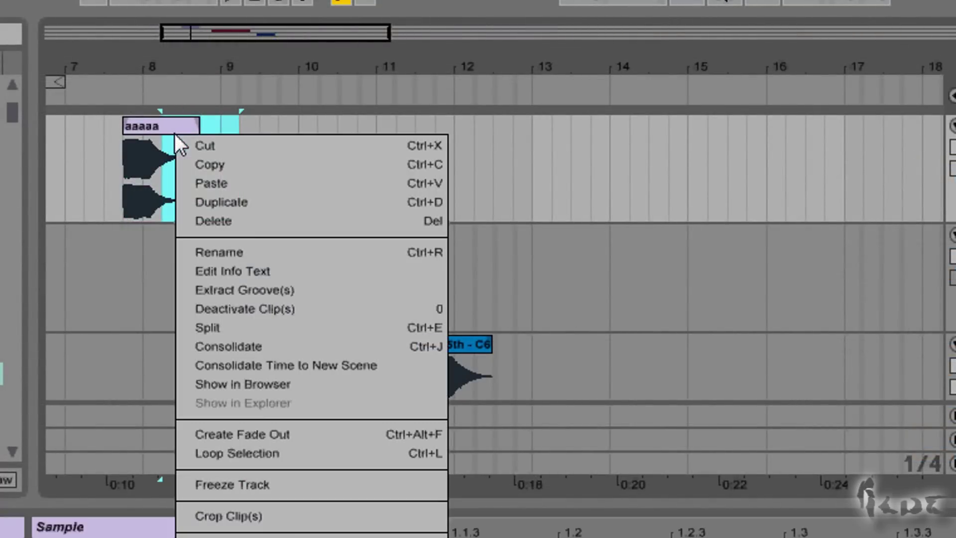
{"action": "left_click", "coordinate": [207, 145]}
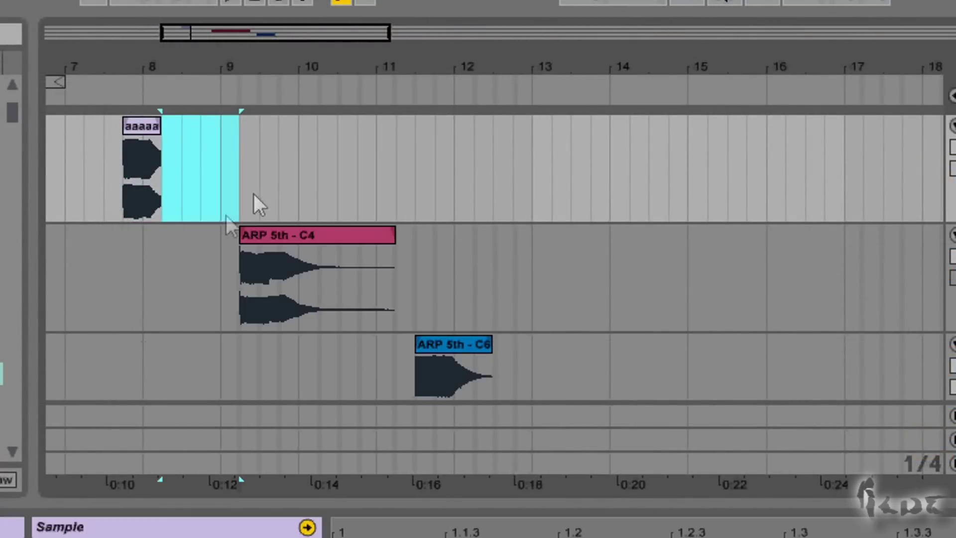
{"action": "left_click", "coordinate": [302, 167]}
{"action": "right_click", "coordinate": [316, 161]}
{"action": "left_click", "coordinate": [352, 173]}
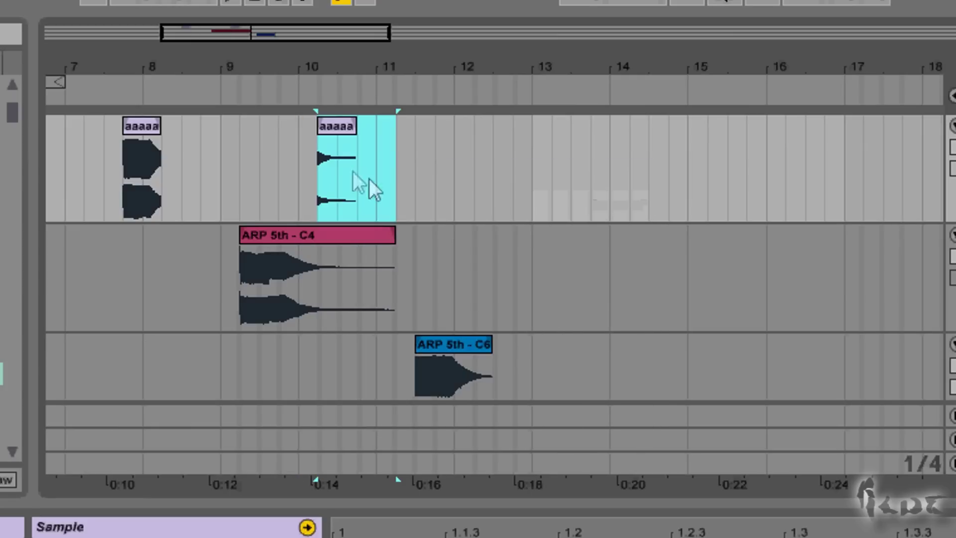
{"action": "left_click_drag", "start_coordinate": [336, 129], "coordinate": [232, 127]}
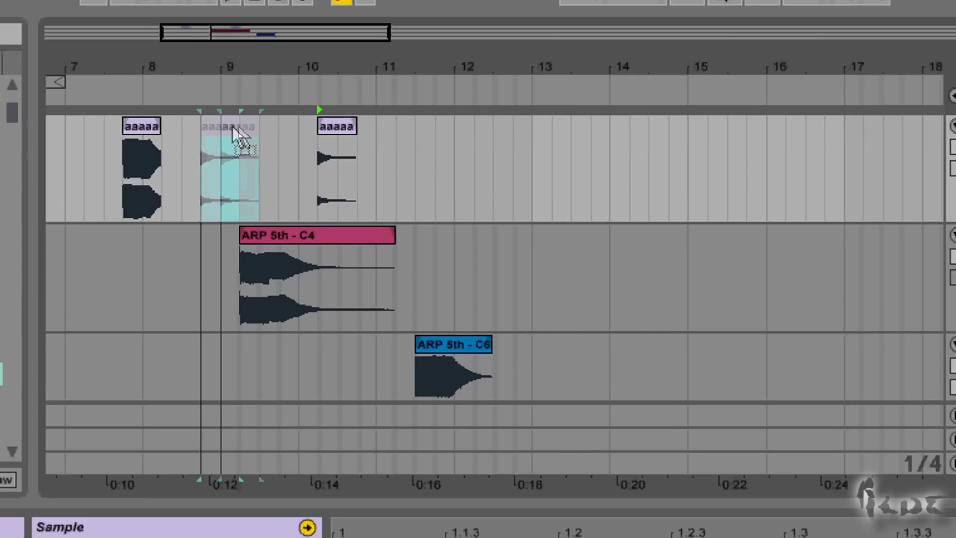
{"action": "left_click", "coordinate": [152, 128]}
Try moving the ARP 5th - C6 clip onto track 1, stop playback, and undo the drop.
{"action": "left_click_drag", "start_coordinate": [451, 368], "coordinate": [386, 365]}
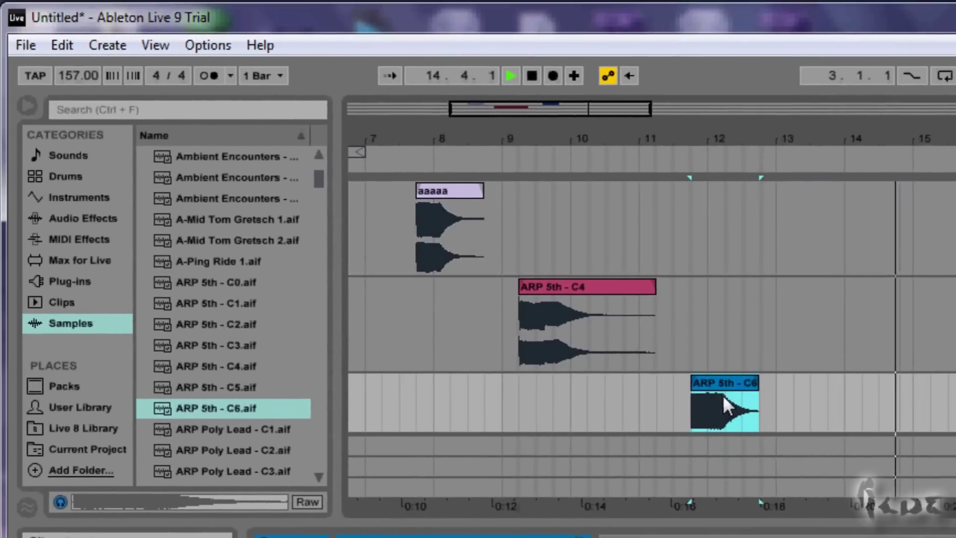
{"action": "left_click", "coordinate": [532, 76]}
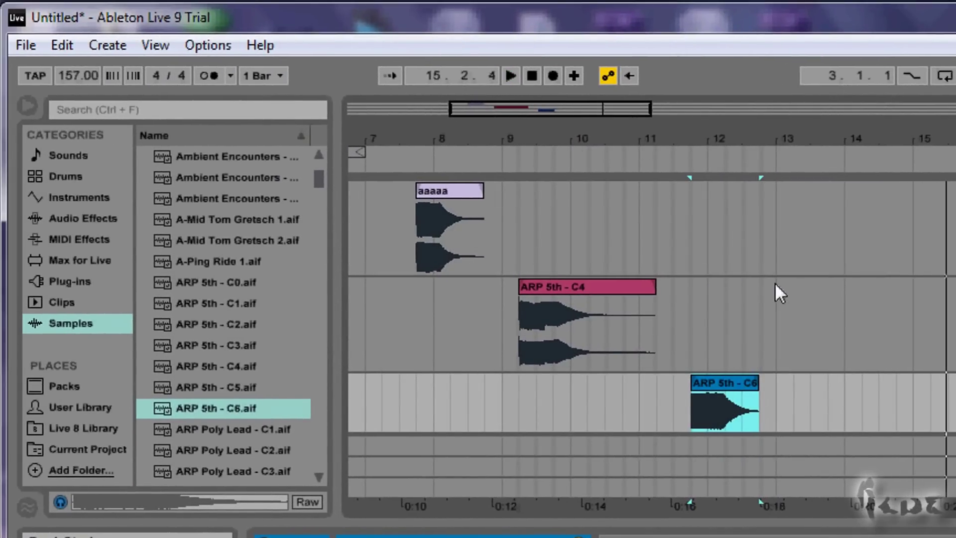
{"action": "left_click", "coordinate": [70, 45]}
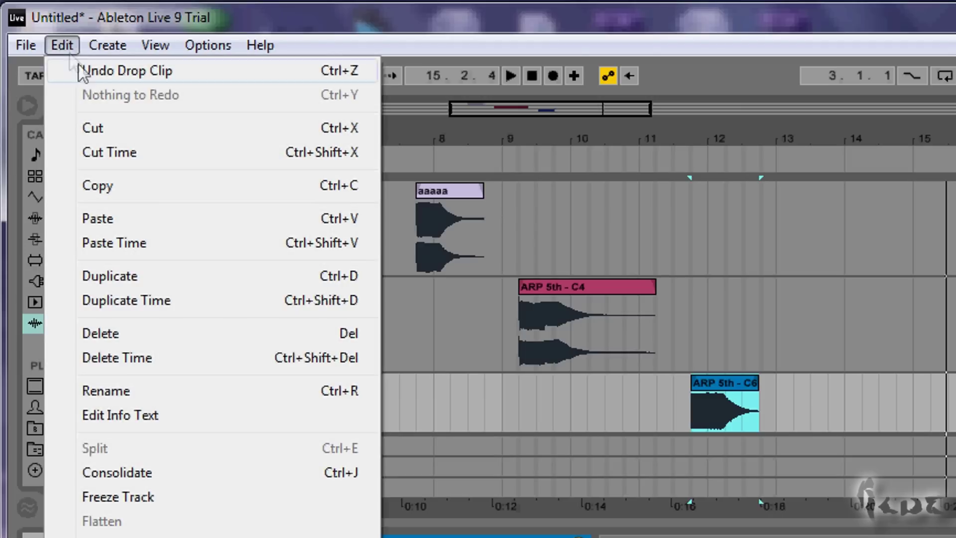
{"action": "left_click", "coordinate": [190, 74]}
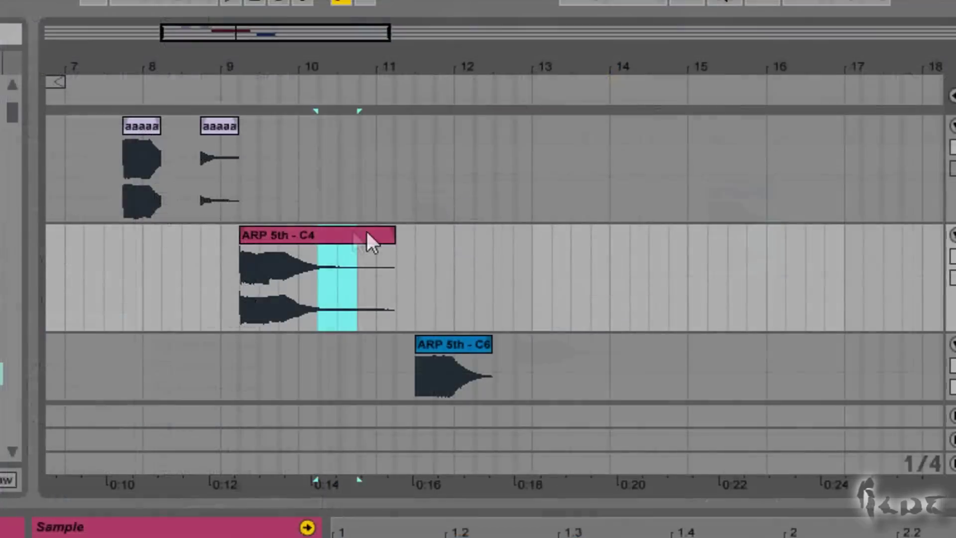
Select the whole ARP 5th - C4 clip and drag it one bar later.
{"action": "left_click_drag", "start_coordinate": [366, 231], "coordinate": [381, 231]}
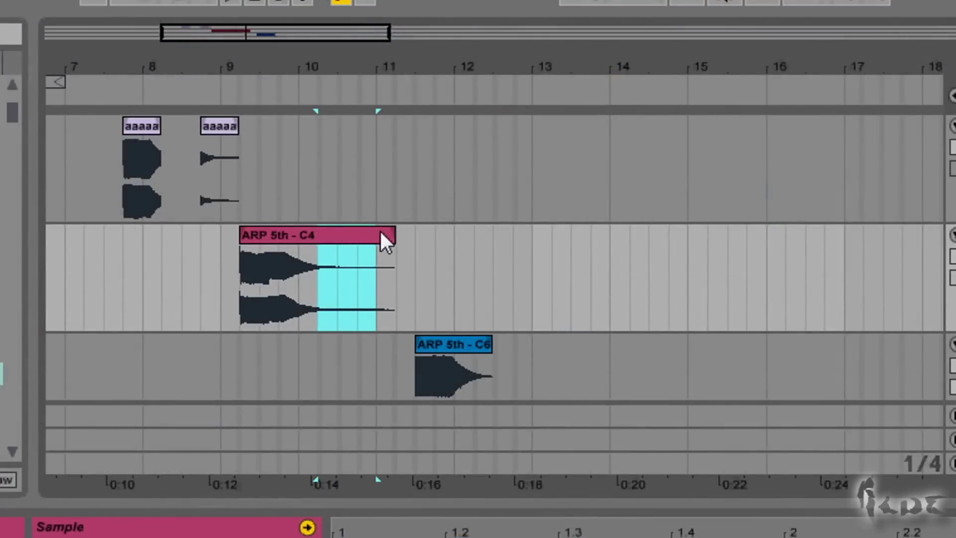
{"action": "left_click", "coordinate": [299, 234]}
{"action": "left_click_drag", "start_coordinate": [299, 234], "coordinate": [775, 249]}
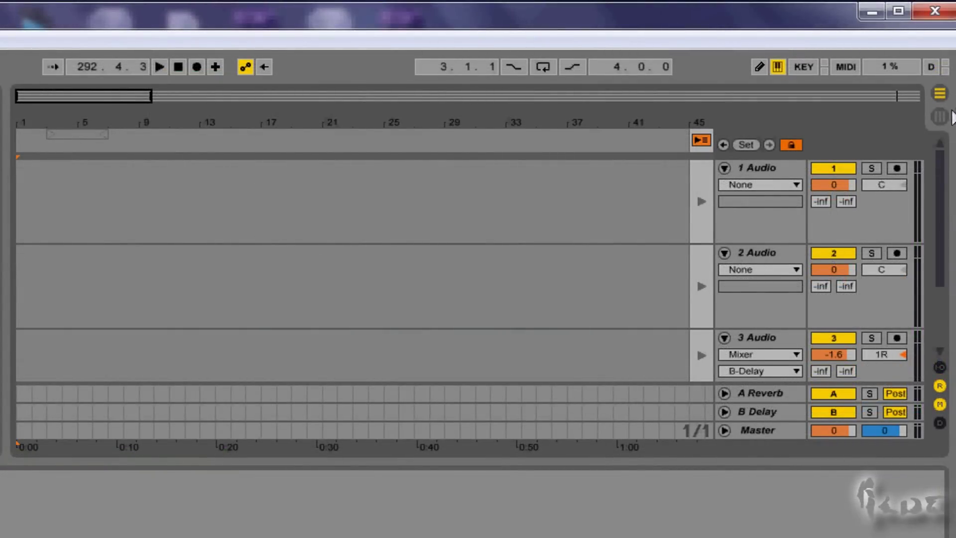
Insert a new audio track with Ctrl+T and show the Session View clip grid.
{"action": "left_click", "coordinate": [948, 118]}
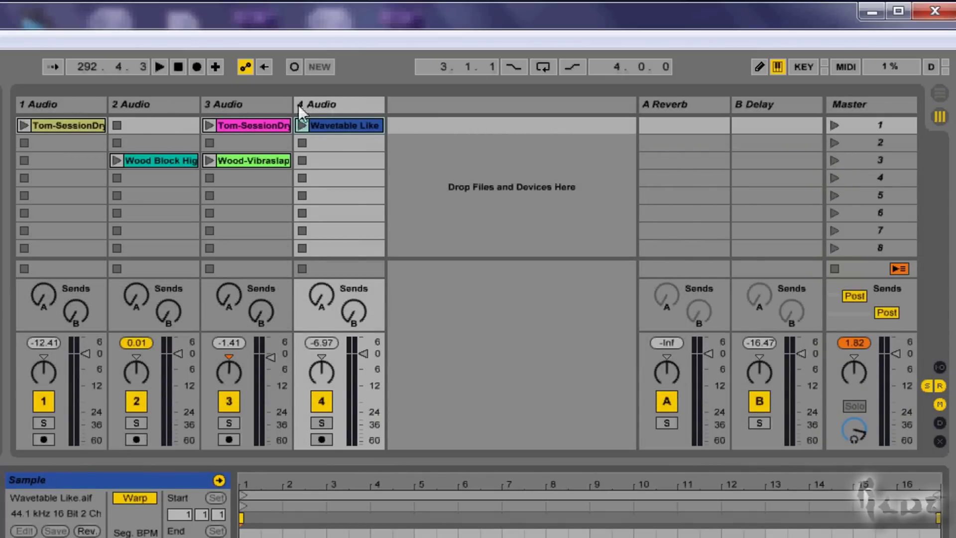
{"action": "left_click", "coordinate": [941, 94]}
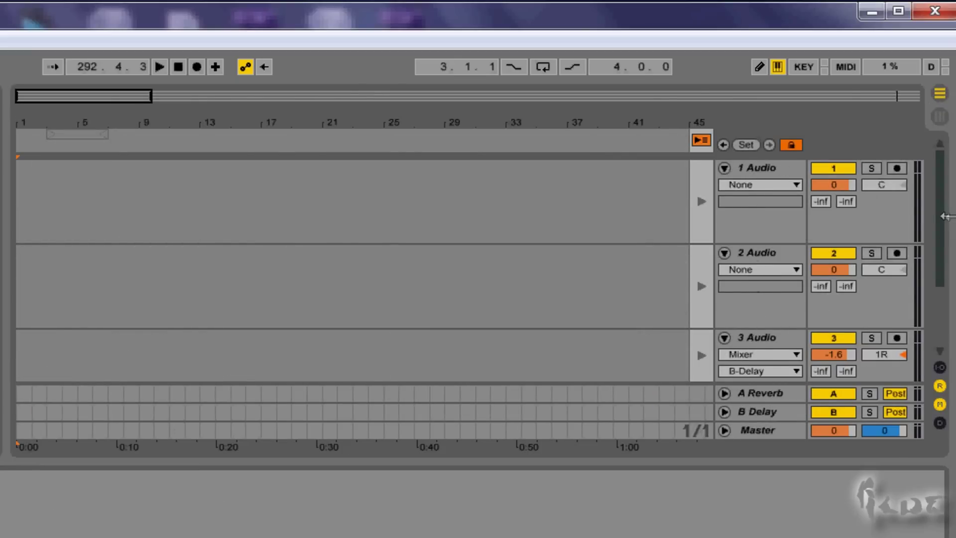
{"action": "key", "text": "ctrl+t"}
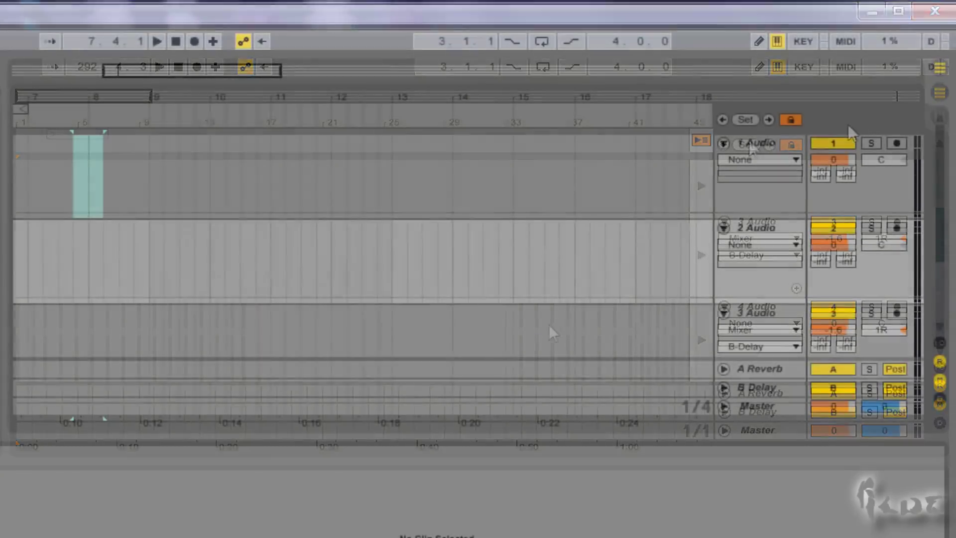
{"action": "left_click", "coordinate": [940, 93]}
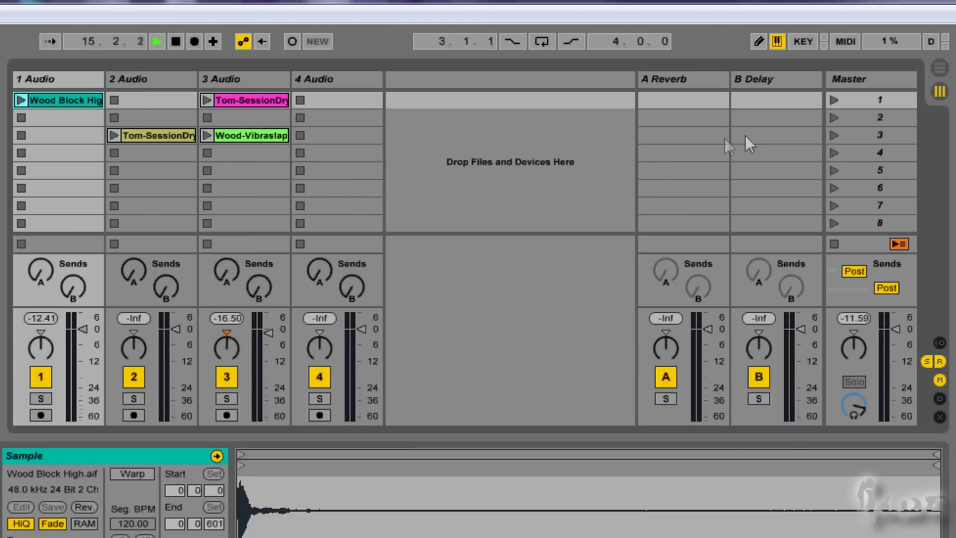
Launch scene 3, restart playback, arm Arrangement Record, and watch it in Arrangement View.
{"action": "left_click", "coordinate": [836, 137]}
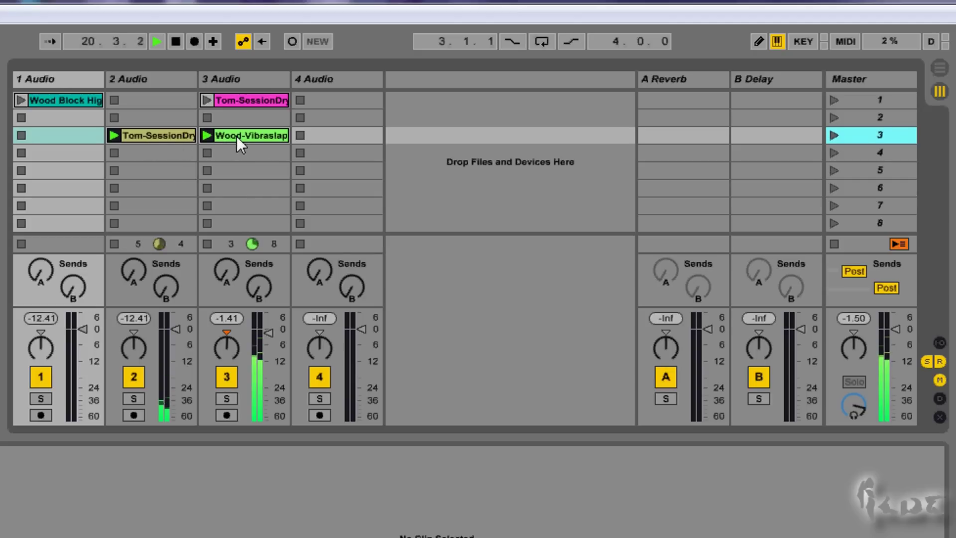
{"action": "left_click", "coordinate": [177, 44]}
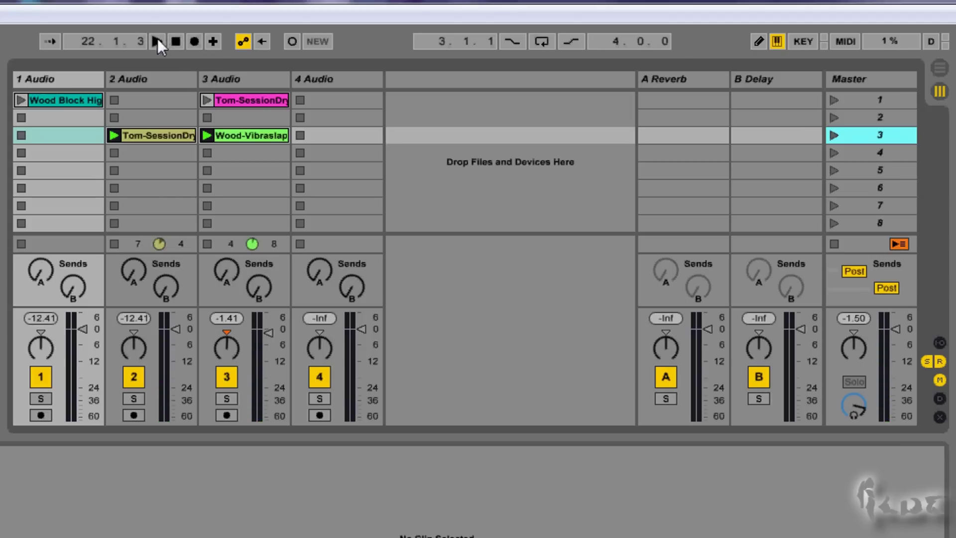
{"action": "left_click", "coordinate": [157, 40]}
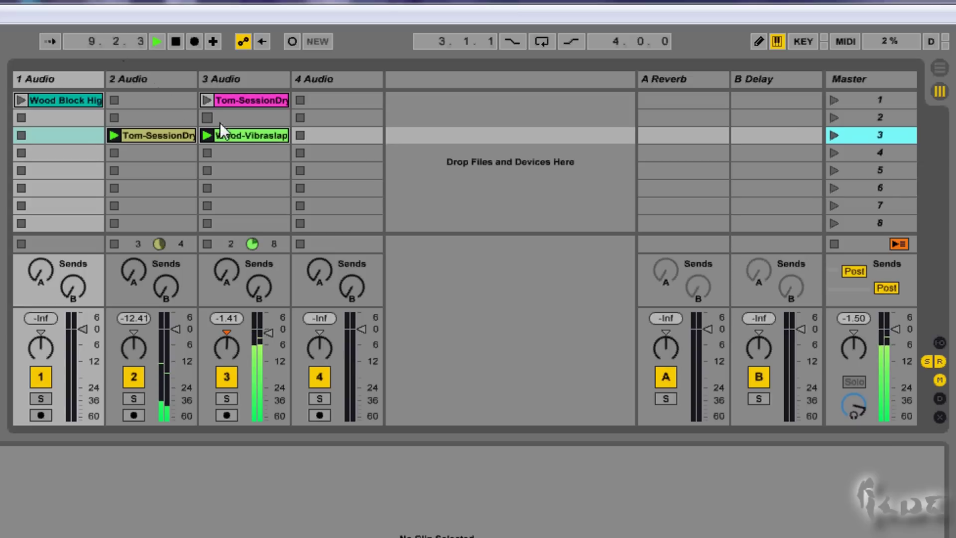
{"action": "left_click", "coordinate": [194, 42]}
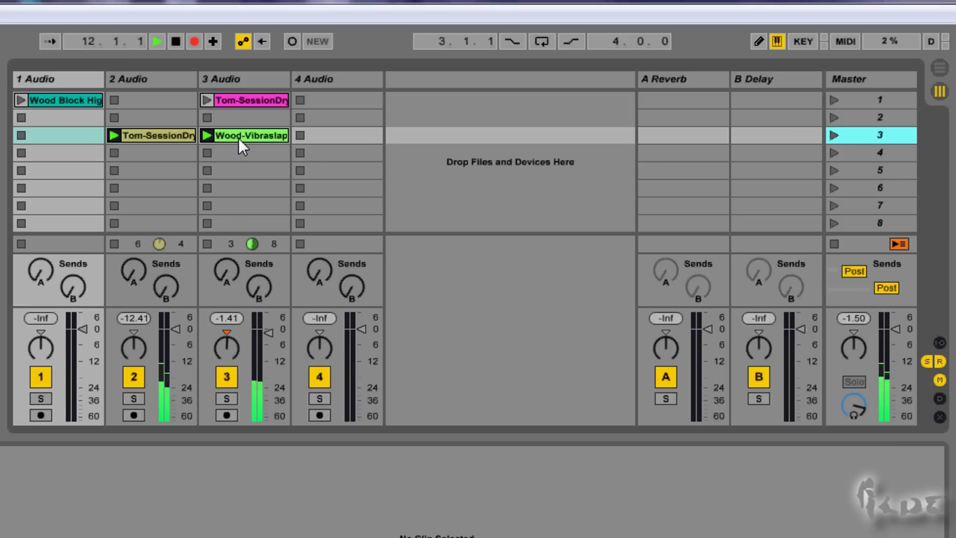
{"action": "left_click", "coordinate": [939, 70]}
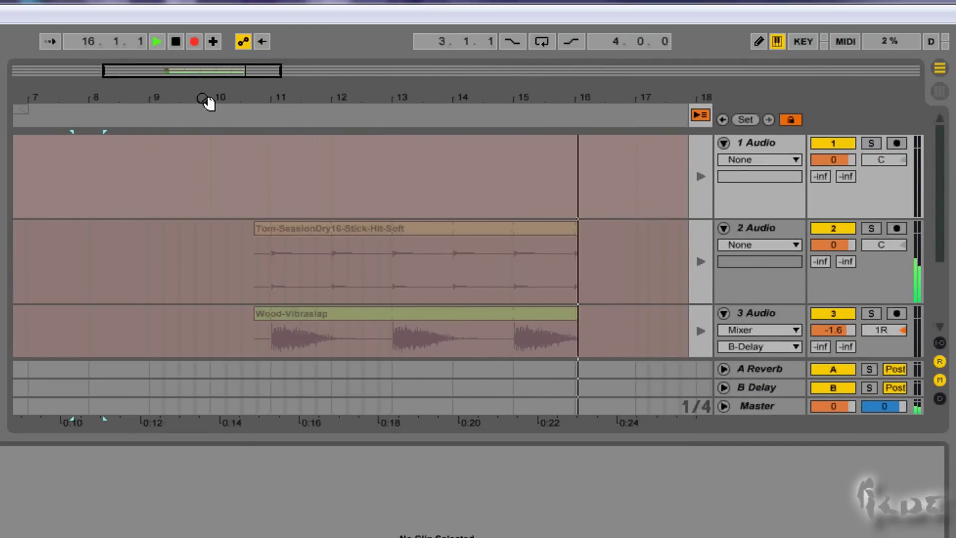
Stop recording and playback, then use Back to Arrangement so arrangement clips play again.
{"action": "left_click", "coordinate": [195, 41]}
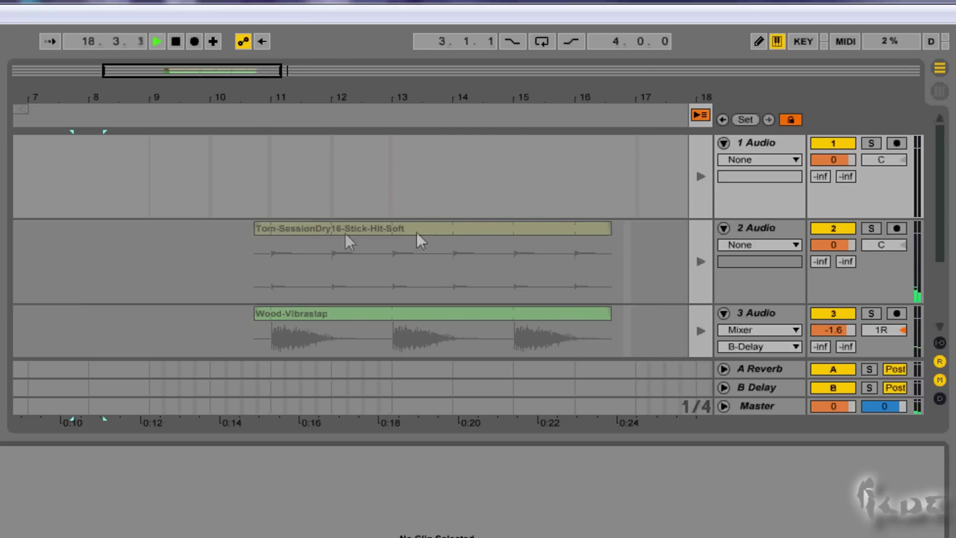
{"action": "left_click", "coordinate": [296, 314]}
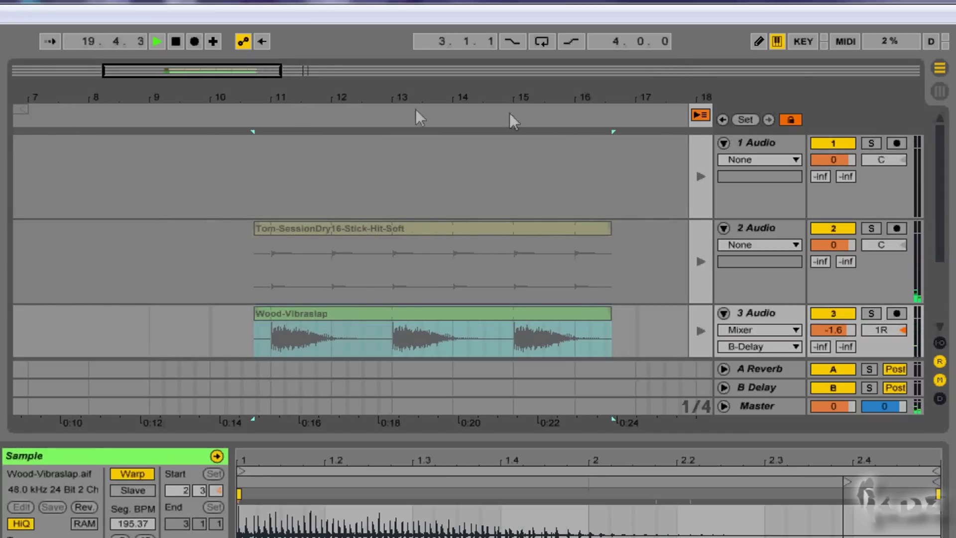
{"action": "left_click", "coordinate": [176, 42]}
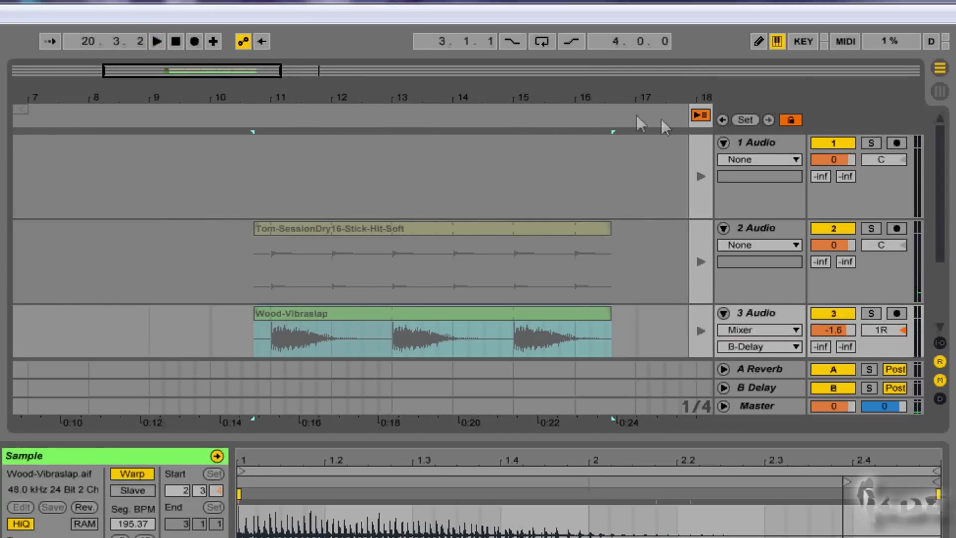
{"action": "left_click", "coordinate": [701, 115]}
Inspect the recorded Tom-SessionDry16-Stick-Hit-Soft and Wood-Vibraslap clips one by one.
{"action": "left_click", "coordinate": [467, 230]}
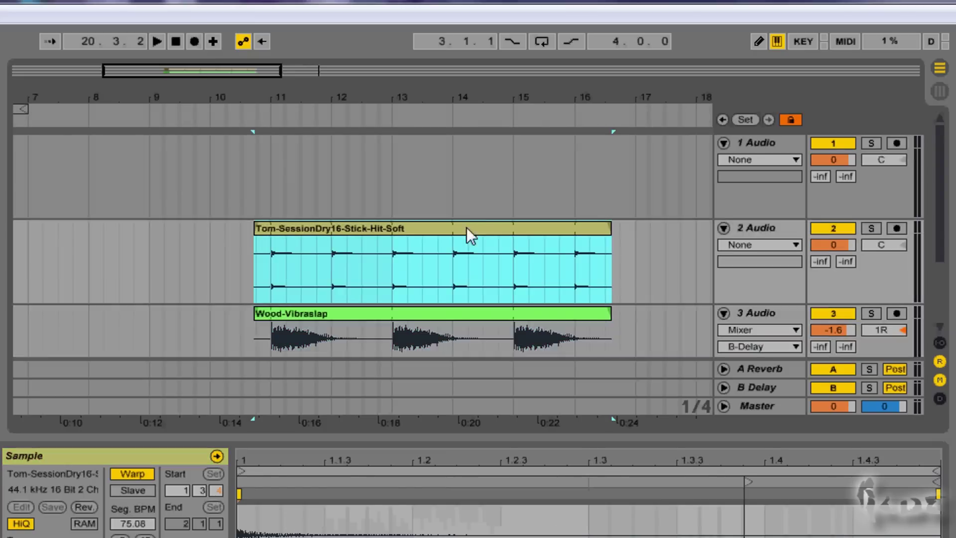
{"action": "left_click", "coordinate": [334, 314]}
{"action": "left_click", "coordinate": [372, 229]}
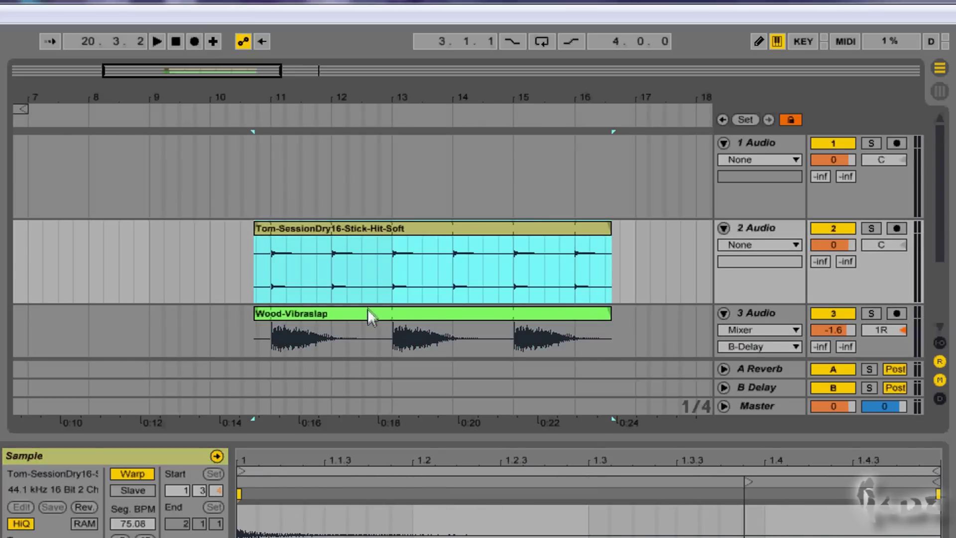
{"action": "left_click", "coordinate": [368, 313]}
{"action": "left_click_drag", "start_coordinate": [943, 225], "coordinate": [943, 250]}
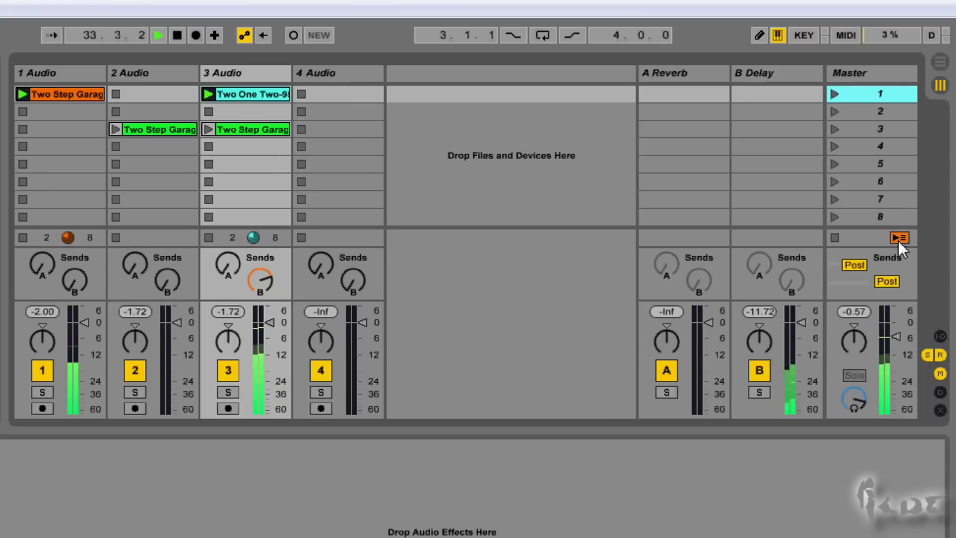
Select the bars 2–6 loop region, return all tracks to their arrangement clips, and go back to Session View.
{"action": "left_click", "coordinate": [940, 63]}
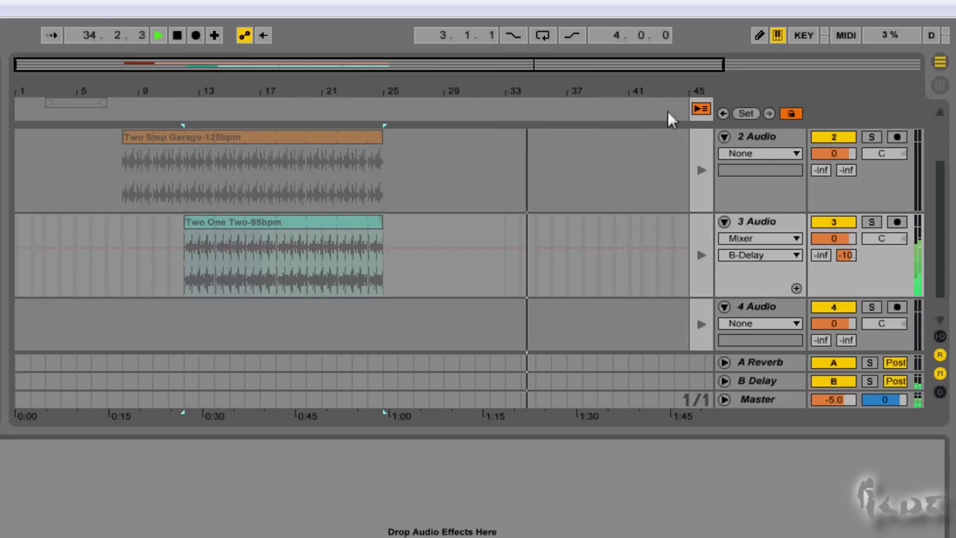
{"action": "left_click", "coordinate": [58, 103]}
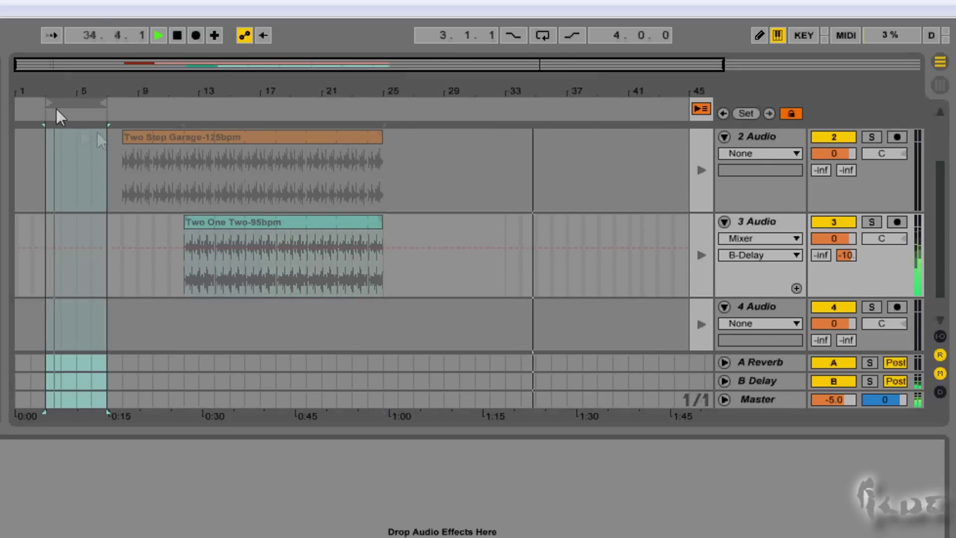
{"action": "left_click", "coordinate": [700, 109]}
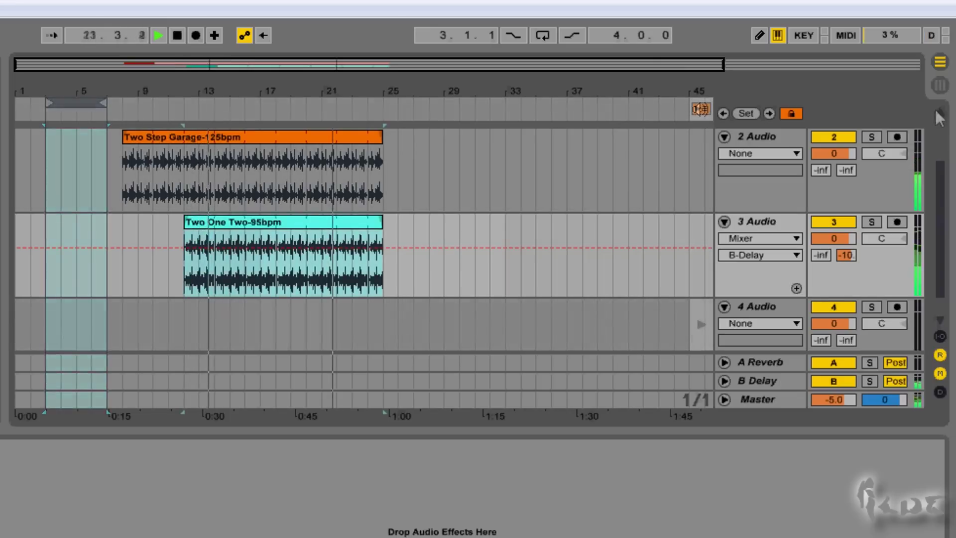
{"action": "left_click", "coordinate": [940, 85]}
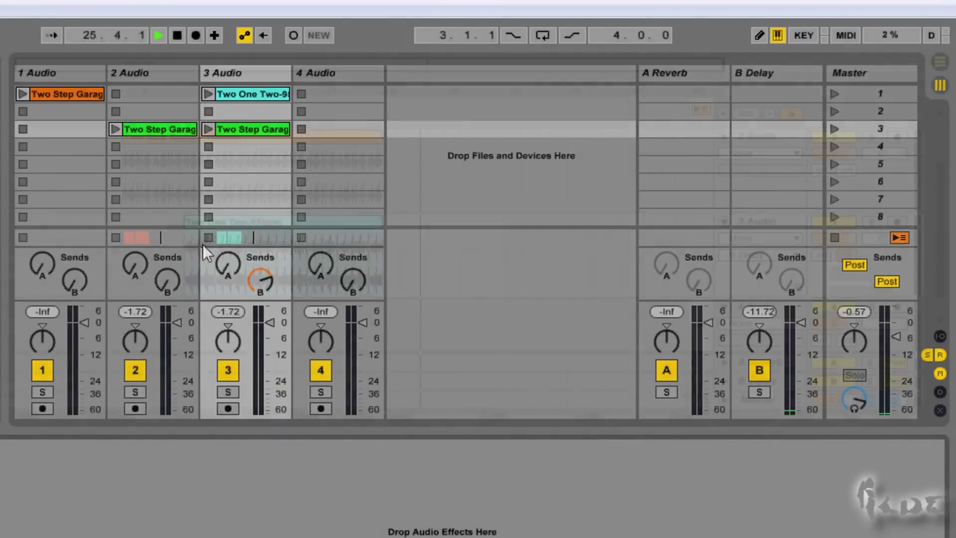
{"action": "key", "text": "Tab"}
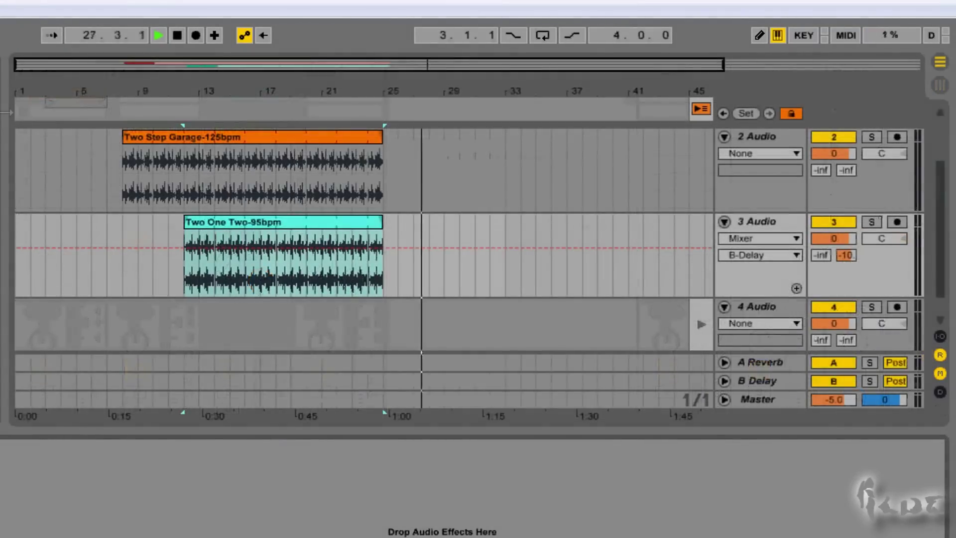
{"action": "left_click", "coordinate": [941, 82]}
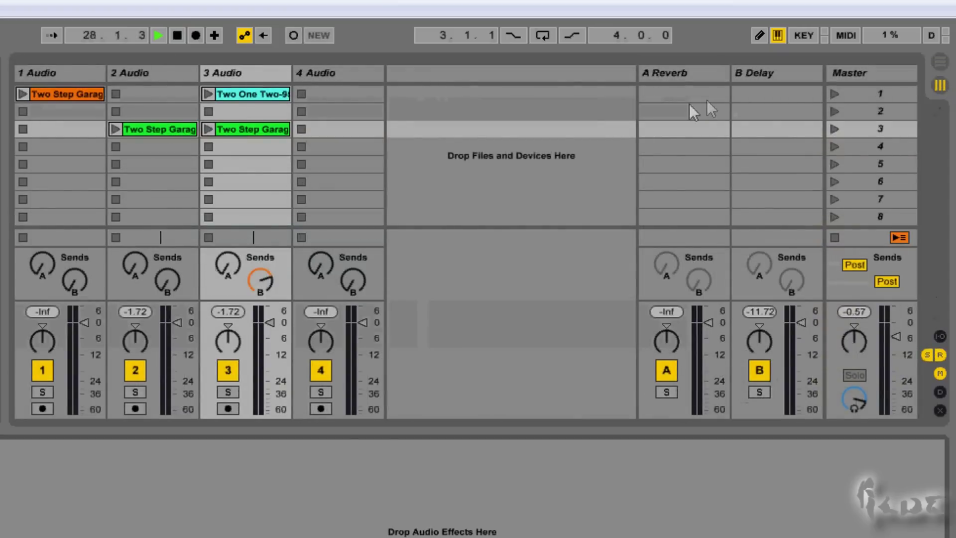
Launch scenes 3 and 1, then return tracks 2 and 3 to their arrangement clips.
{"action": "left_click", "coordinate": [835, 128]}
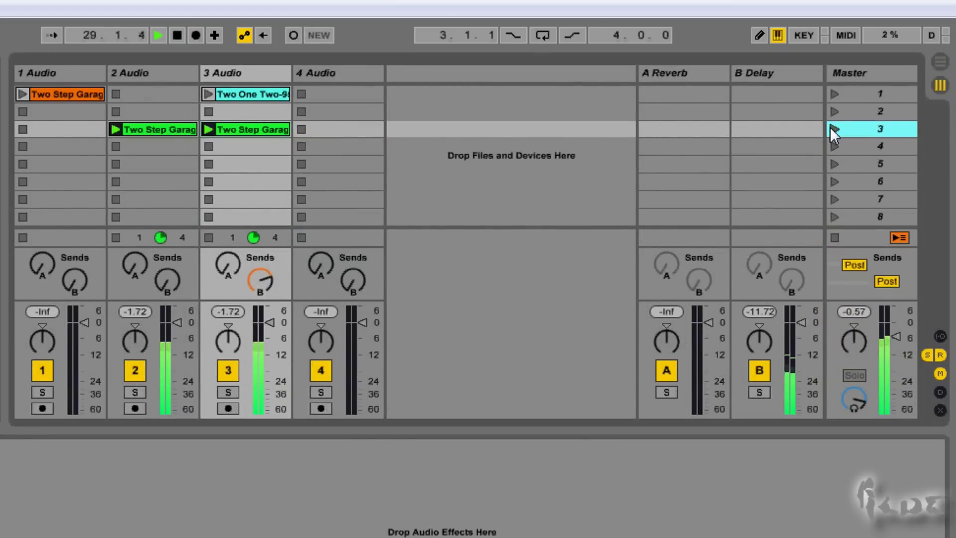
{"action": "left_click", "coordinate": [835, 95]}
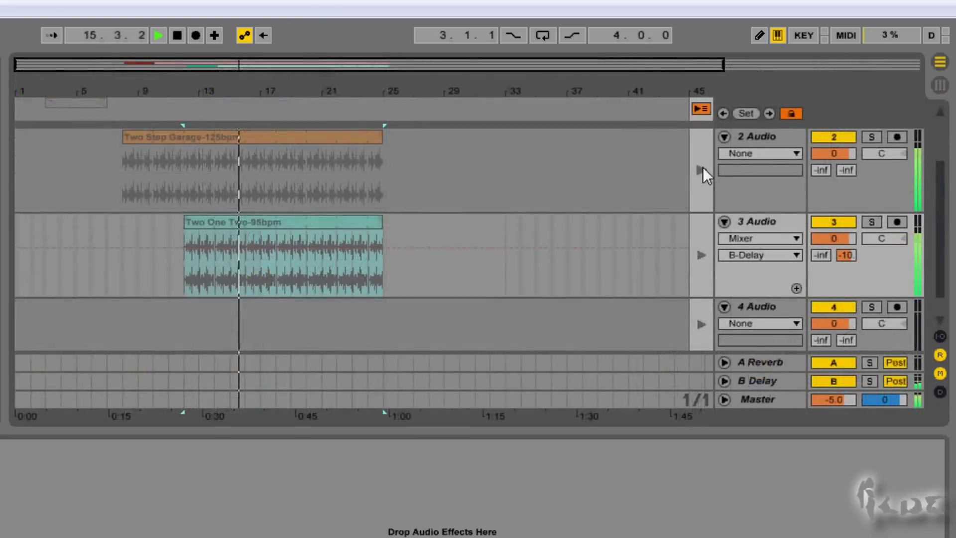
{"action": "left_click", "coordinate": [703, 169]}
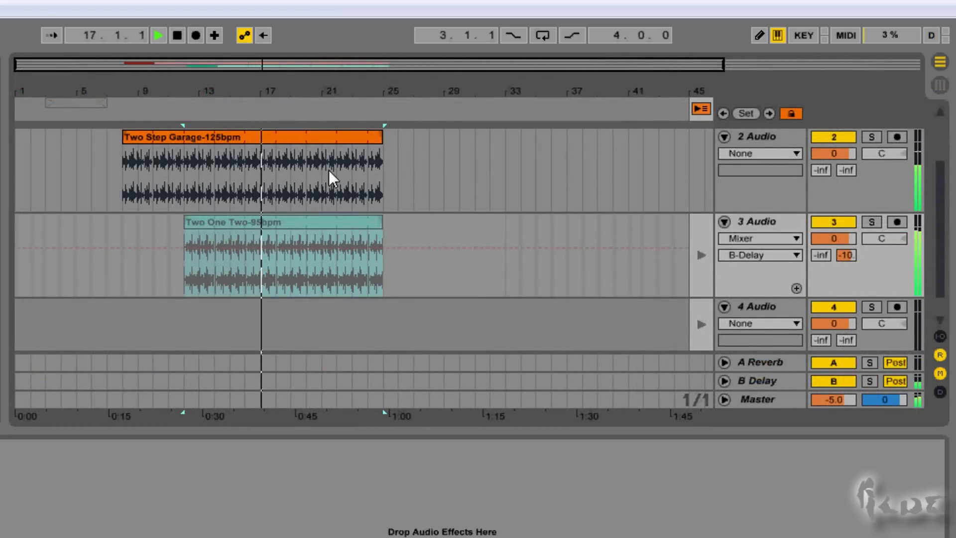
{"action": "left_click", "coordinate": [697, 238]}
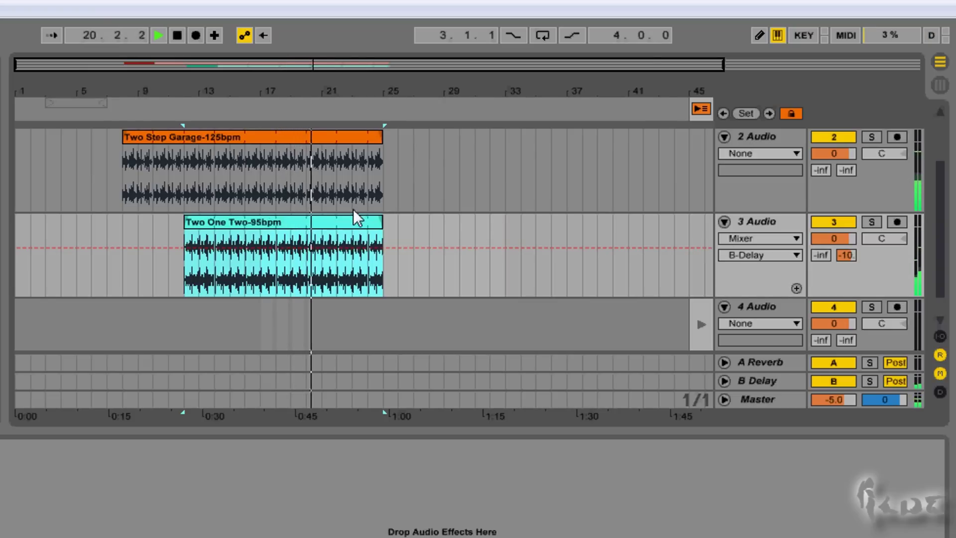
Select the loop region, return all tracks to the arrangement, stop playback and disable the loop.
{"action": "left_click", "coordinate": [357, 118]}
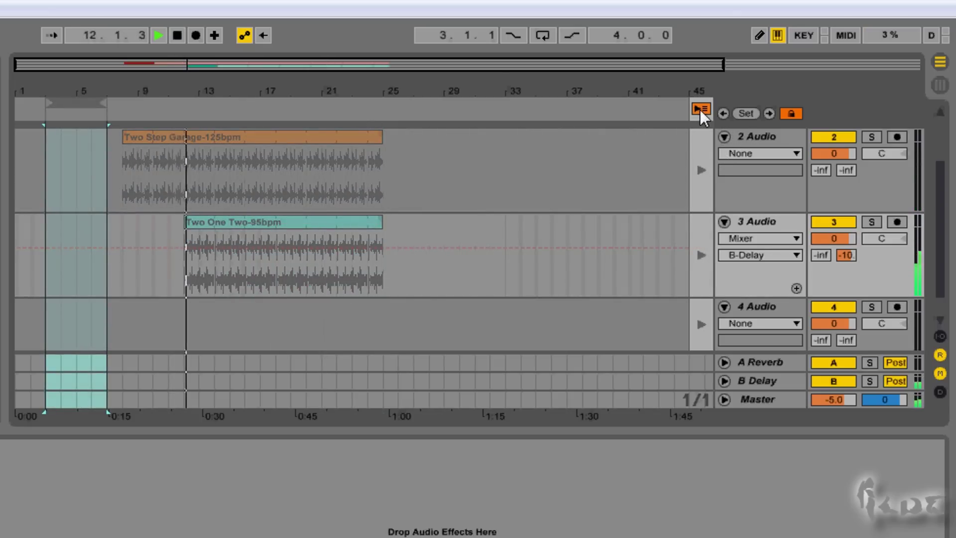
{"action": "left_click", "coordinate": [701, 109]}
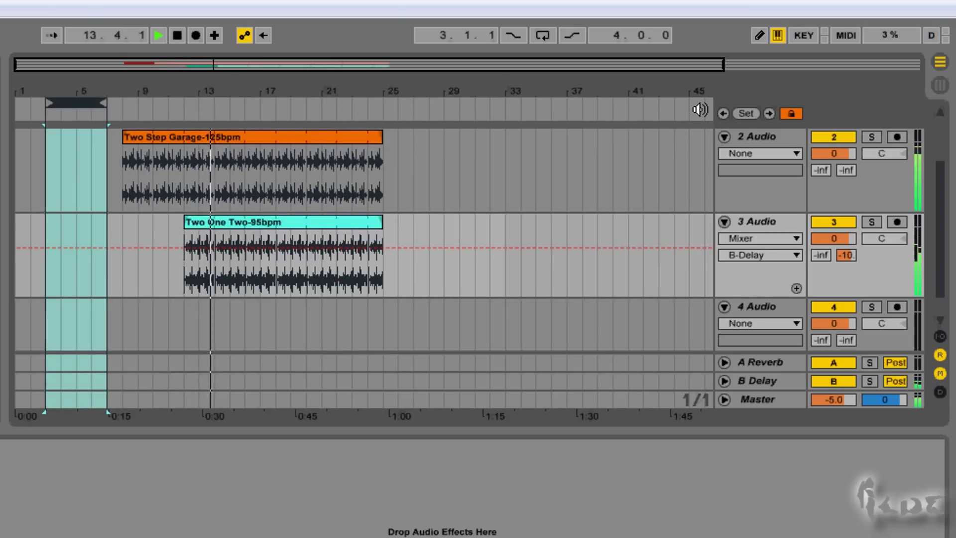
{"action": "key", "text": "ctrl+l"}
{"action": "key", "text": "space"}
Select a time range on track 3 and add a breakpoint to its B-Delay automation envelope.
{"action": "mouse_move", "coordinate": [124, 229]}
{"action": "left_mouse_down"}
{"action": "mouse_move", "coordinate": [217, 248]}
{"action": "mouse_move", "coordinate": [416, 249]}
{"action": "left_mouse_up"}
{"action": "left_click_drag", "start_coordinate": [524, 248], "coordinate": [519, 247]}
{"action": "left_click", "coordinate": [540, 194]}
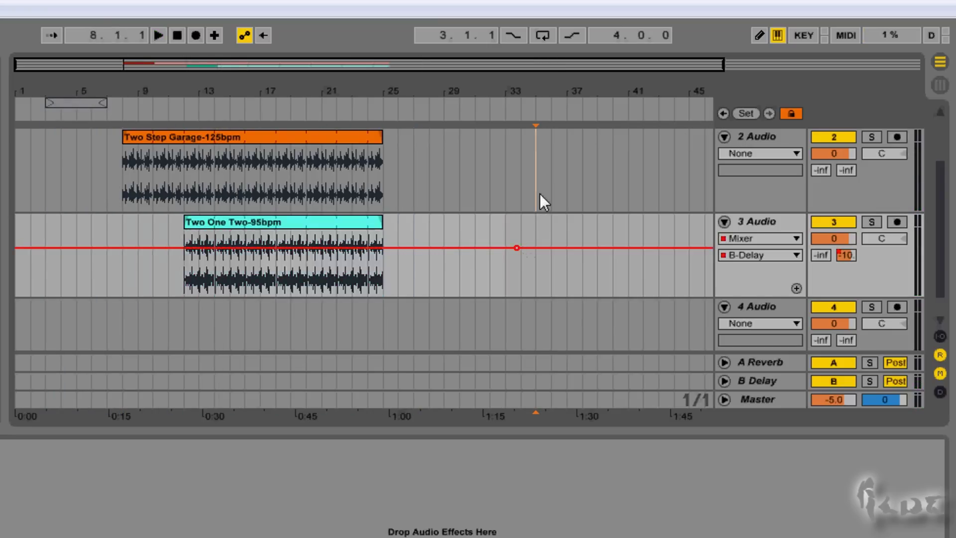
Select bars 27 to 33 on track 2, then the Two Step Garage and Two One Two-95bpm clips.
{"action": "left_click_drag", "start_coordinate": [495, 157], "coordinate": [428, 168]}
{"action": "left_click", "coordinate": [348, 137]}
{"action": "left_click", "coordinate": [323, 228]}
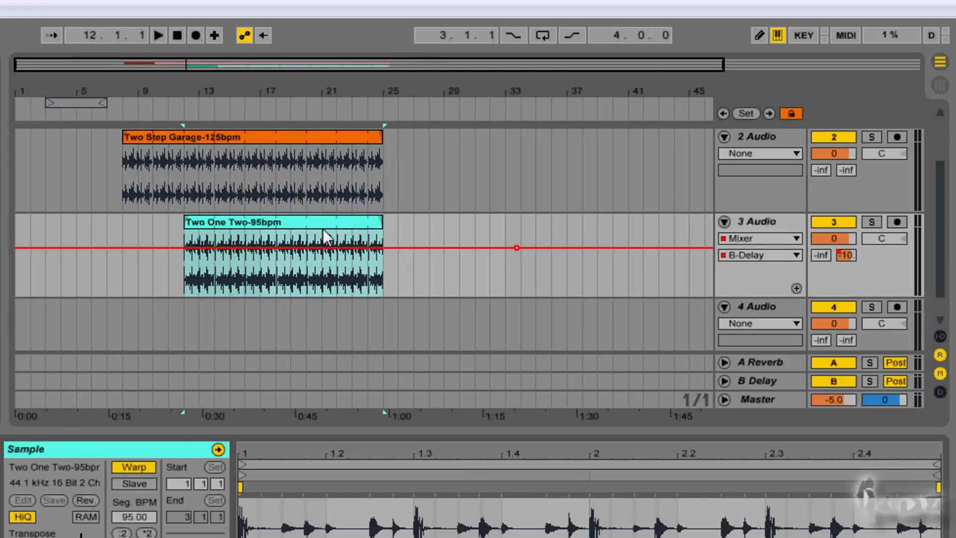
{"action": "left_click", "coordinate": [333, 139]}
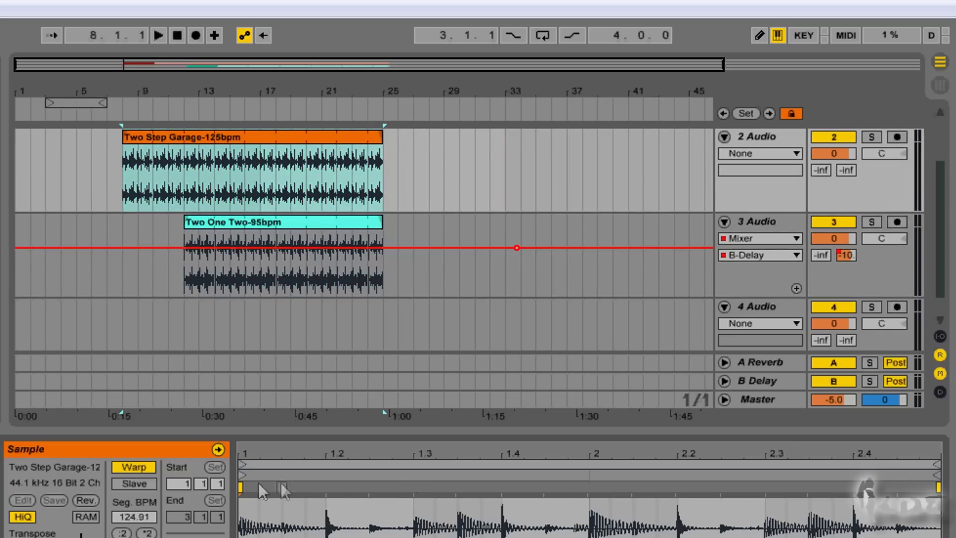
Switch track 3's automation lane from B-Delay to Track Panning, then play the loop region.
{"action": "left_click", "coordinate": [797, 254]}
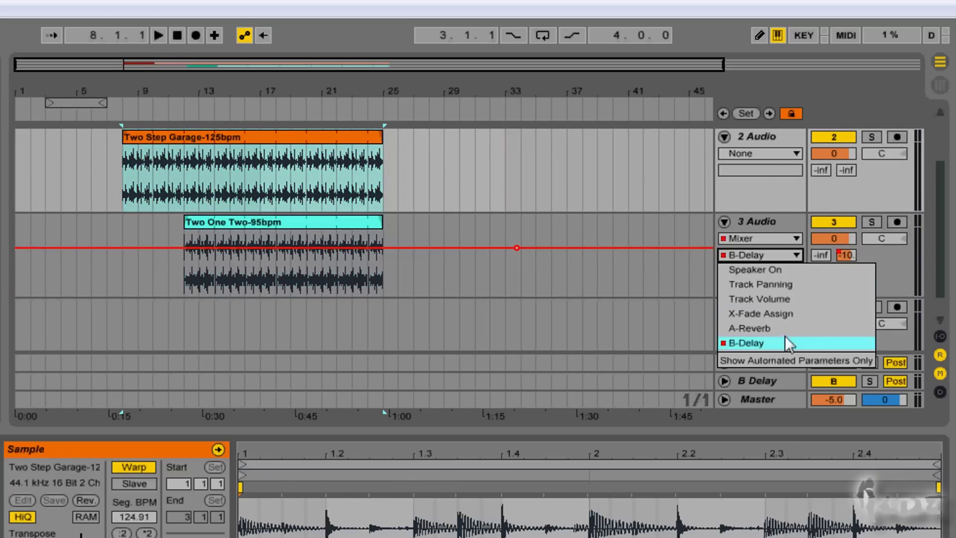
{"action": "left_click", "coordinate": [799, 251]}
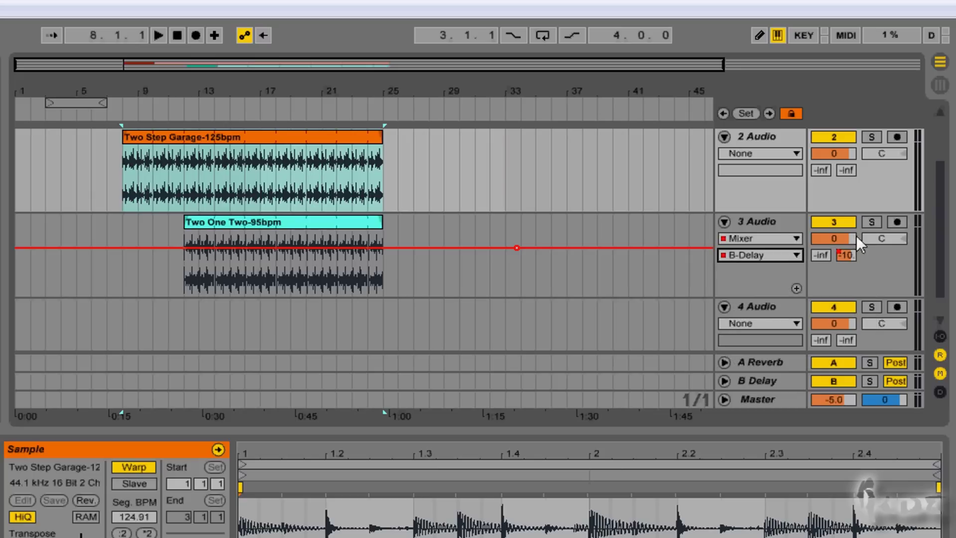
{"action": "left_click", "coordinate": [884, 239]}
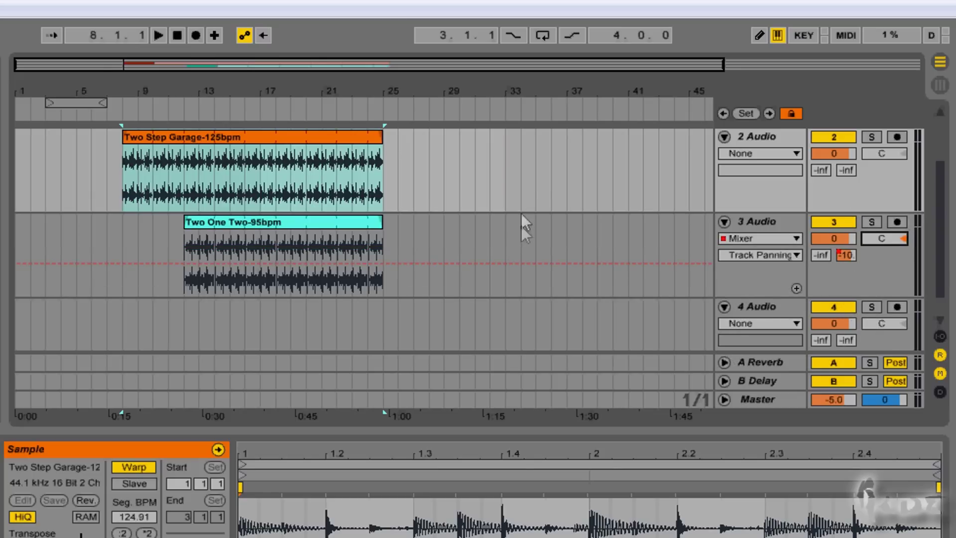
{"action": "left_click", "coordinate": [81, 101]}
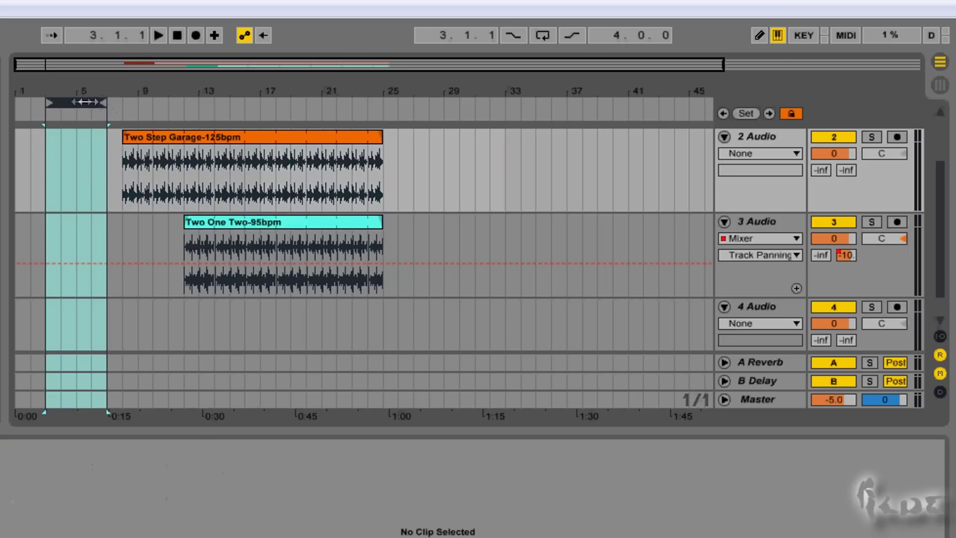
{"action": "left_click", "coordinate": [161, 105]}
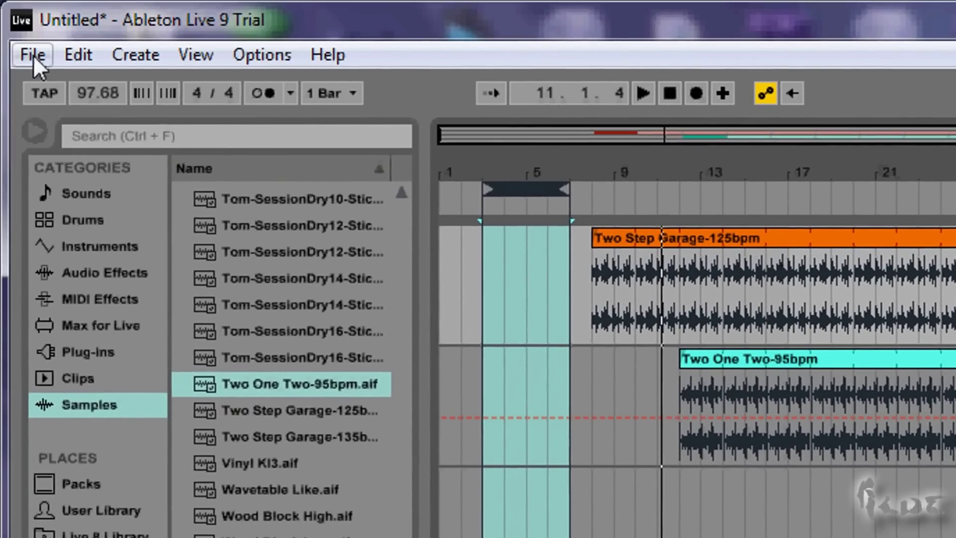
Save the Live Set as 'Pro' on the Desktop, creating a Pro Project folder with Pro.als.
{"action": "left_click", "coordinate": [33, 55]}
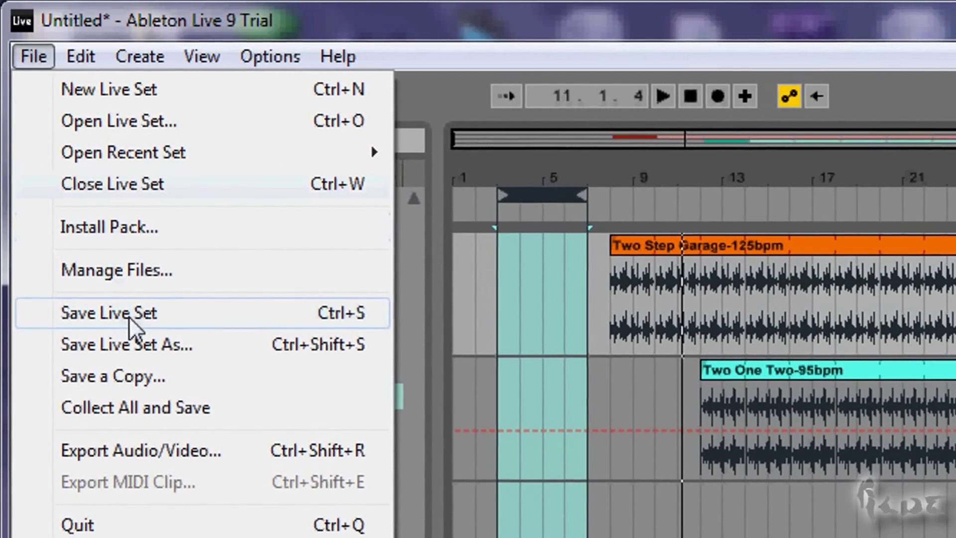
{"action": "left_click", "coordinate": [134, 340]}
{"action": "type", "text": "Pro.als"}
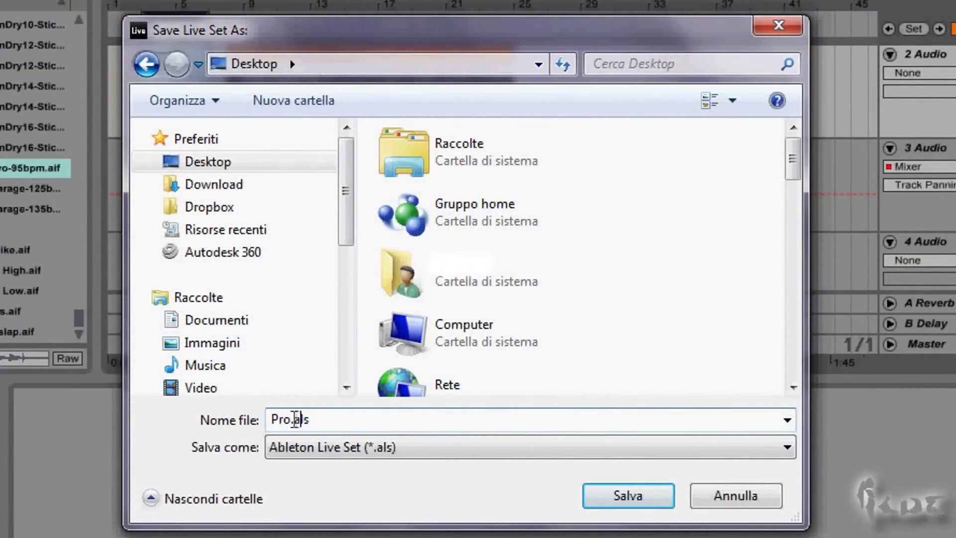
{"action": "left_click", "coordinate": [638, 499]}
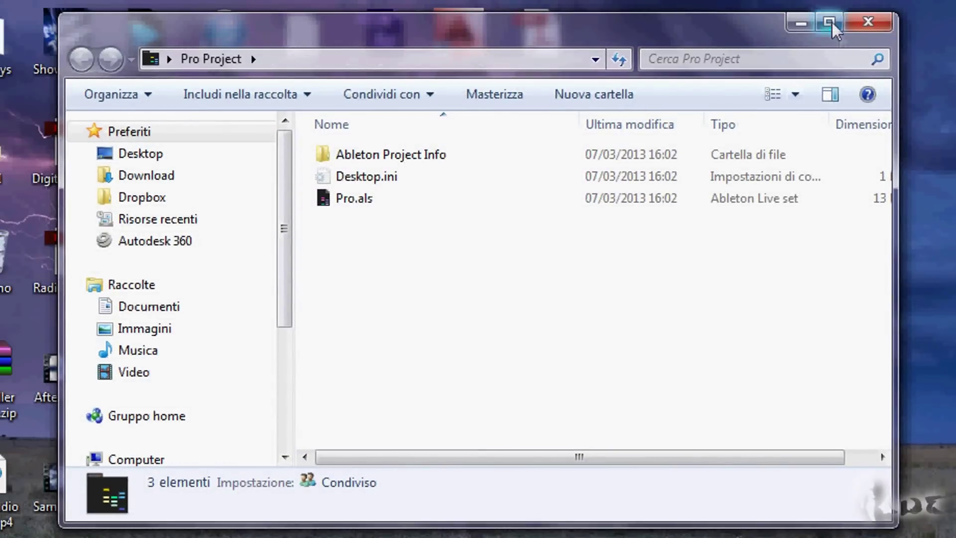
Inspect Pro.als, then Project8_1.cfg and AProject.ico in Ableton Project Info, and return to Pro Project.
{"action": "left_click", "coordinate": [365, 200]}
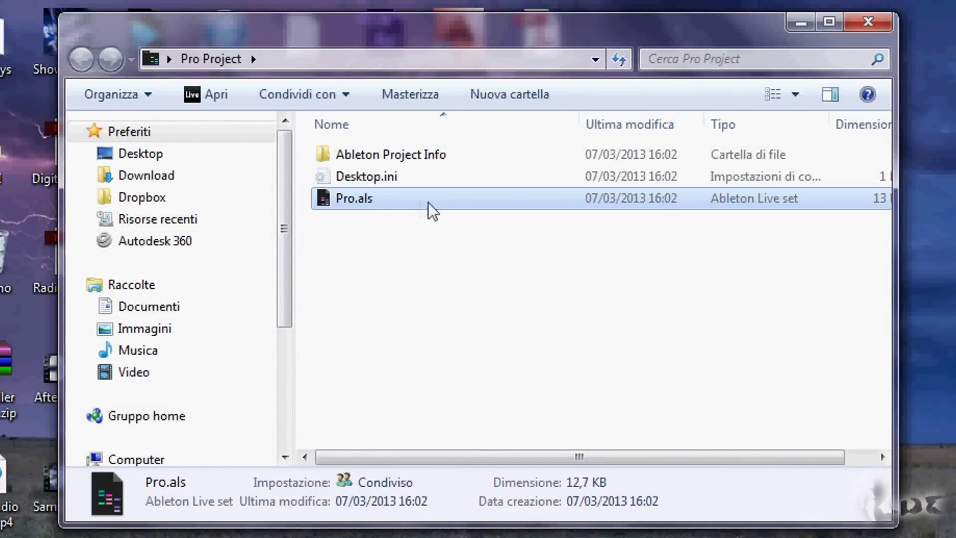
{"action": "double_click", "coordinate": [425, 155]}
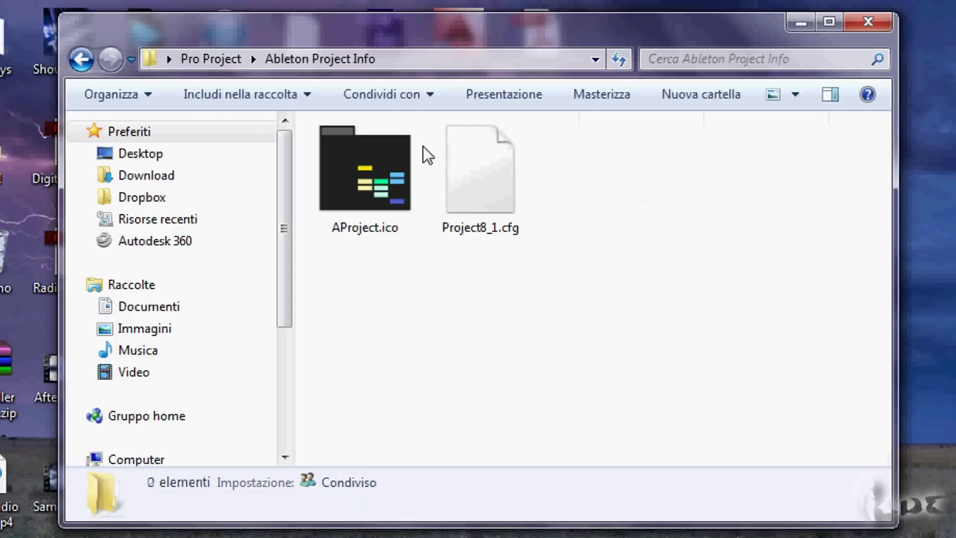
{"action": "left_click", "coordinate": [375, 159]}
{"action": "left_click", "coordinate": [446, 177]}
{"action": "left_click", "coordinate": [379, 178]}
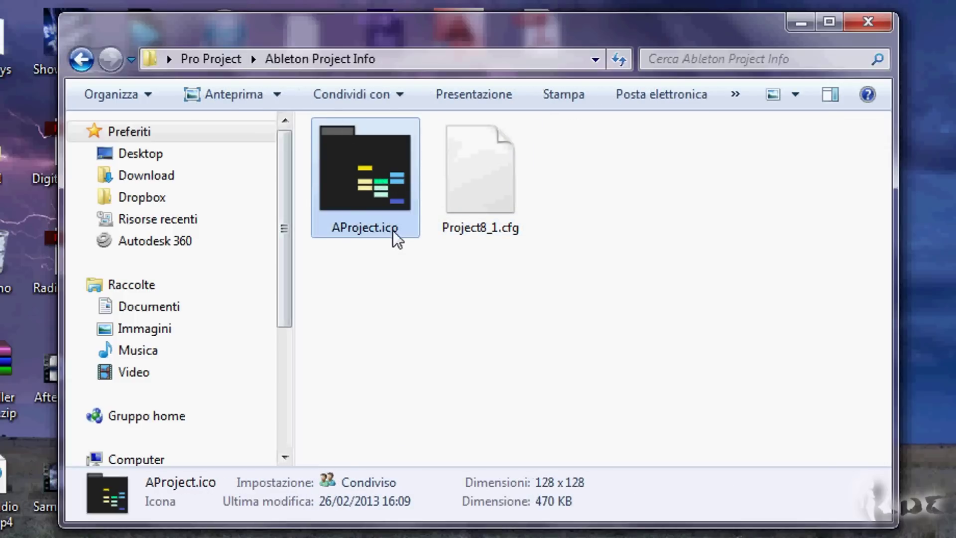
{"action": "left_click", "coordinate": [81, 60]}
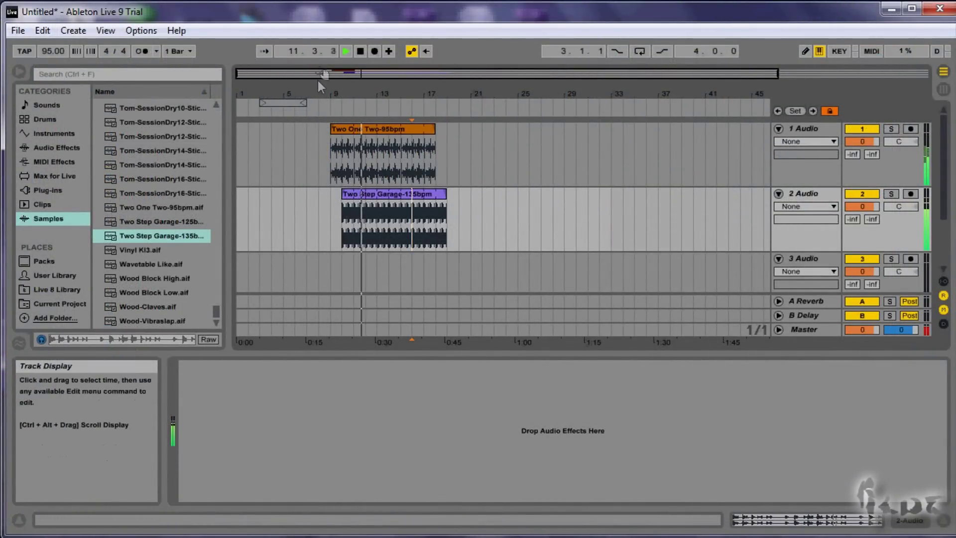
Stop playback, select bars 8 to just past 13 on track 1, and open Export Audio/Video.
{"action": "left_click", "coordinate": [359, 52]}
{"action": "left_click_drag", "start_coordinate": [321, 149], "coordinate": [366, 156]}
{"action": "left_click_drag", "start_coordinate": [380, 155], "coordinate": [391, 156]}
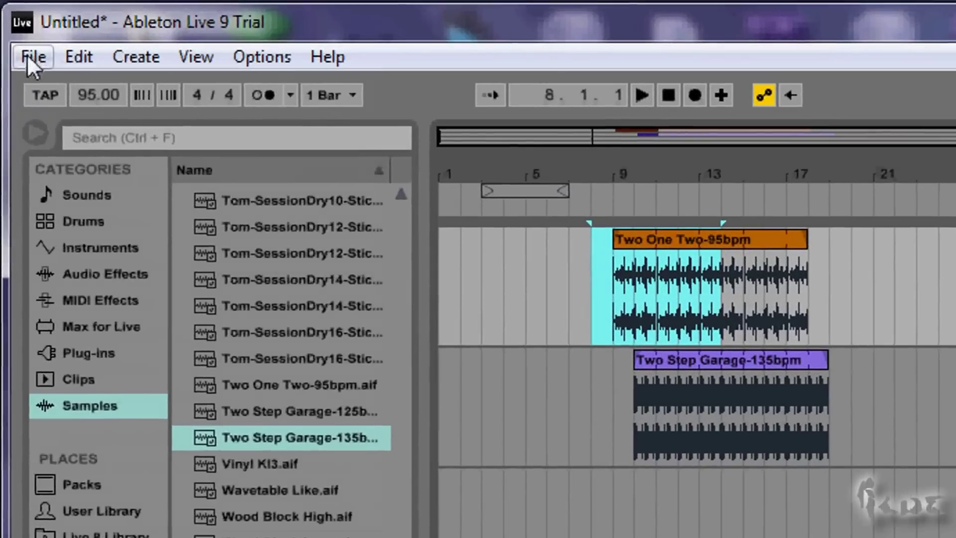
{"action": "left_click", "coordinate": [21, 42]}
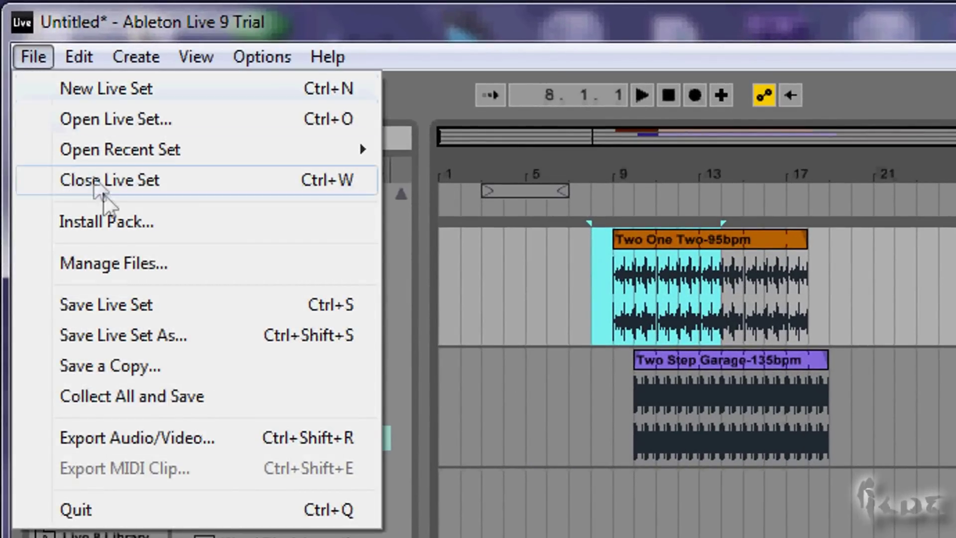
{"action": "left_click", "coordinate": [158, 441]}
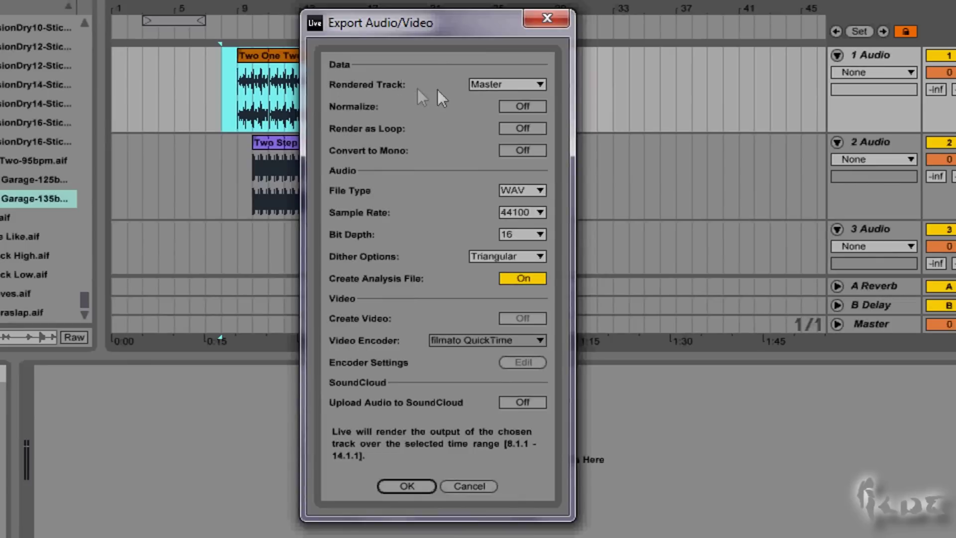
Keep Master as the rendered track and WAV as the export file type.
{"action": "left_click", "coordinate": [504, 85]}
{"action": "left_click", "coordinate": [510, 85]}
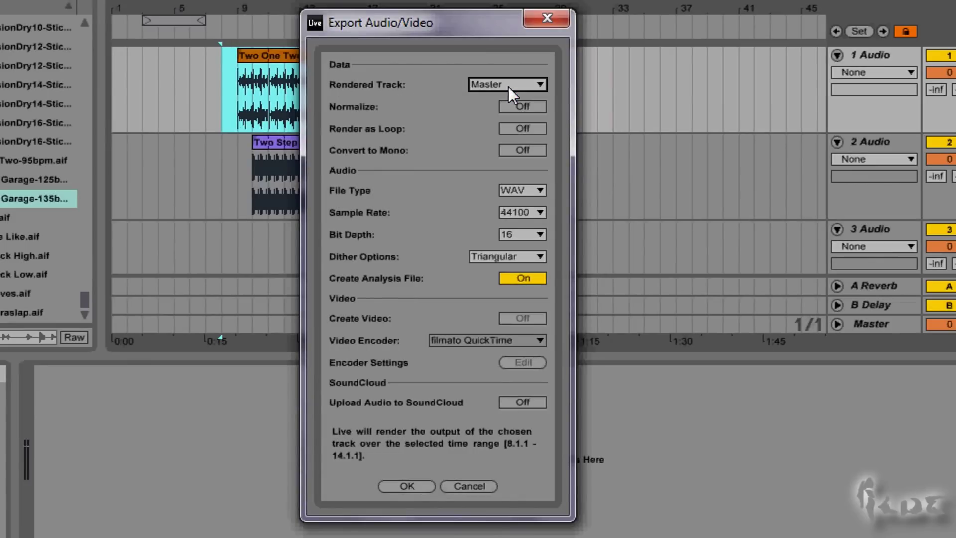
{"action": "left_click", "coordinate": [526, 82]}
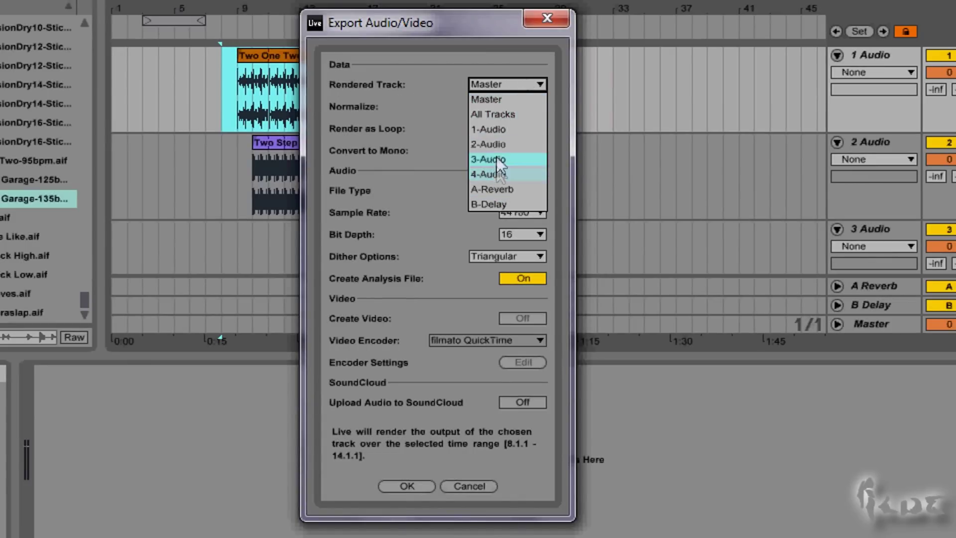
{"action": "left_click", "coordinate": [500, 99]}
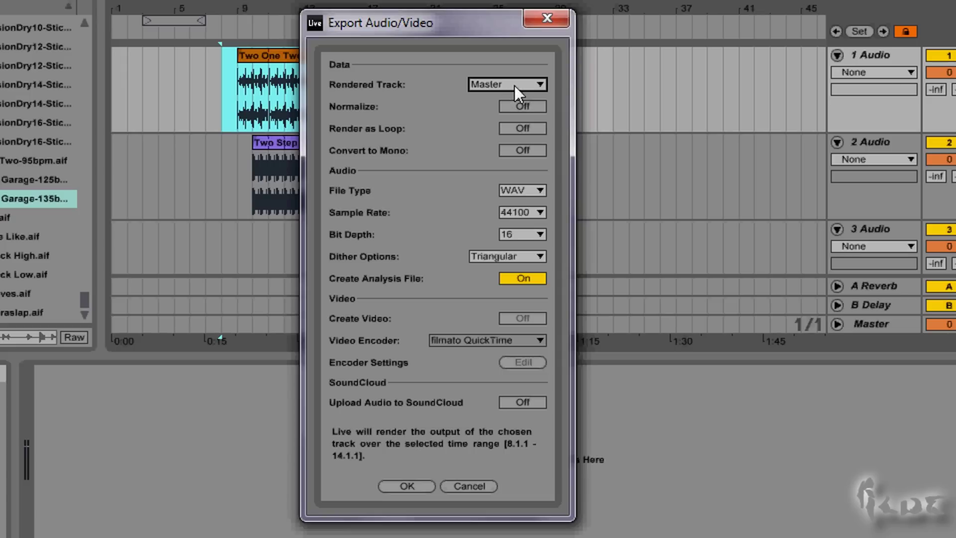
{"action": "left_click", "coordinate": [531, 190]}
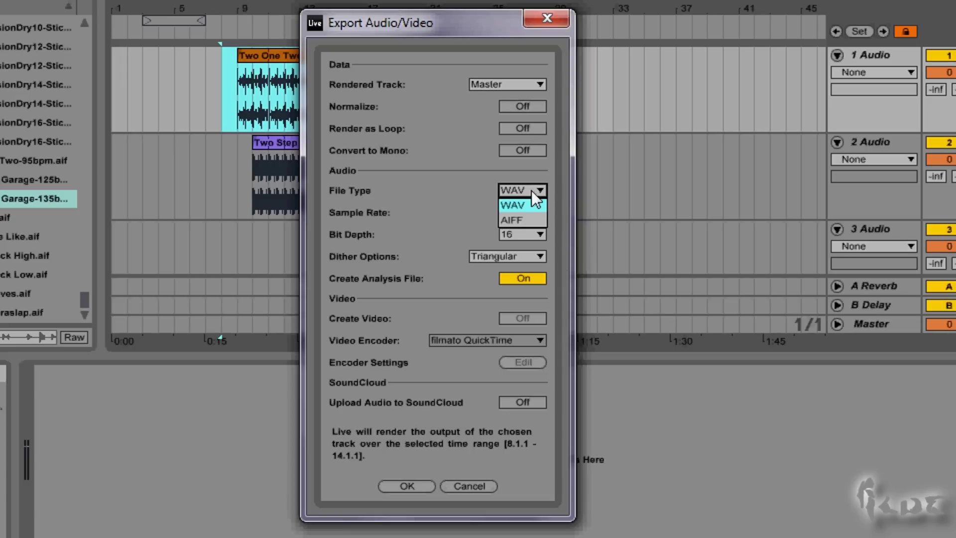
{"action": "left_click", "coordinate": [531, 190]}
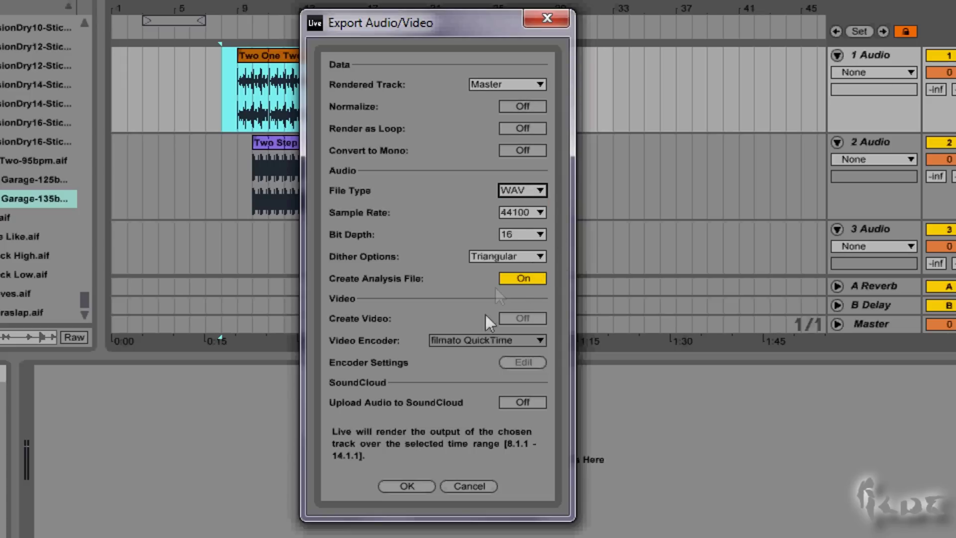
Export the render as Pro.wav on the Desktop and open it in VLC media player.
{"action": "left_click", "coordinate": [407, 486]}
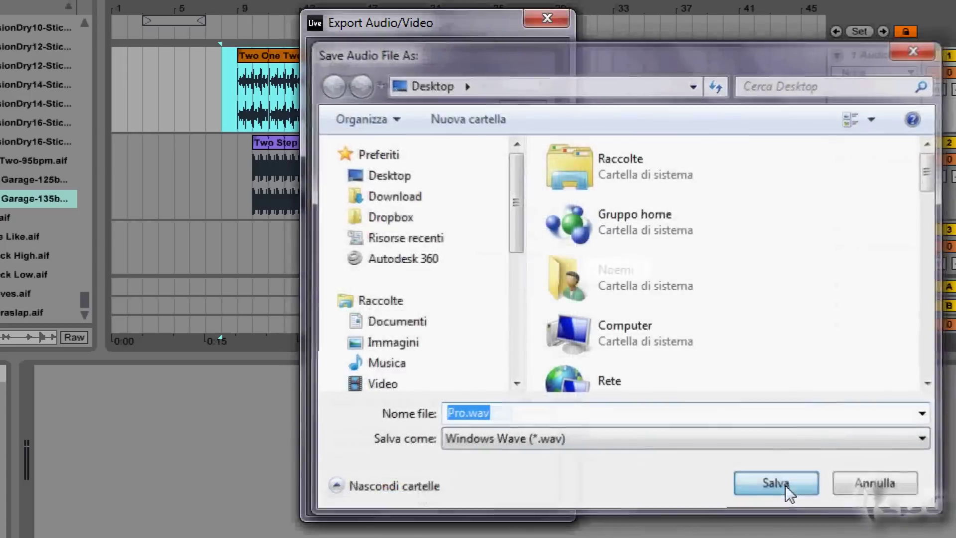
{"action": "left_click", "coordinate": [785, 486]}
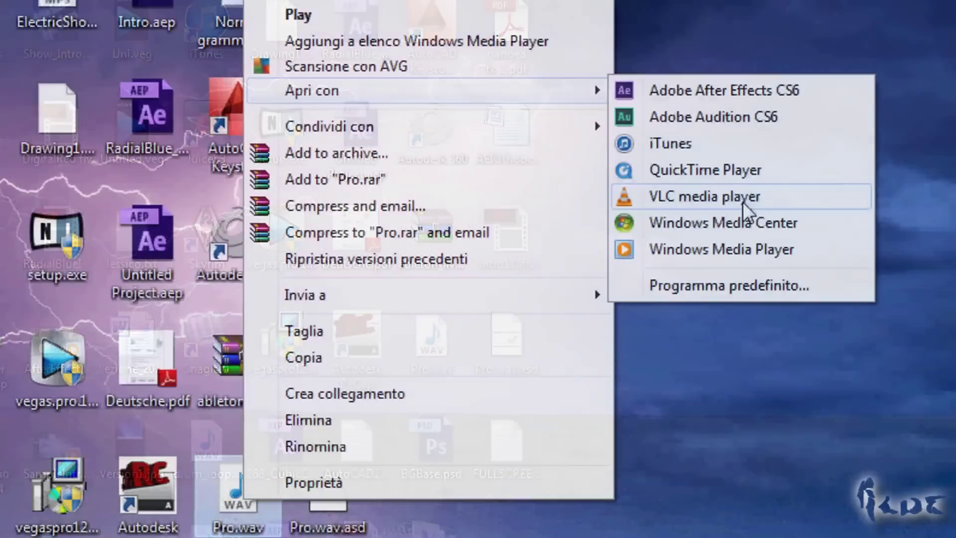
{"action": "left_click", "coordinate": [743, 199]}
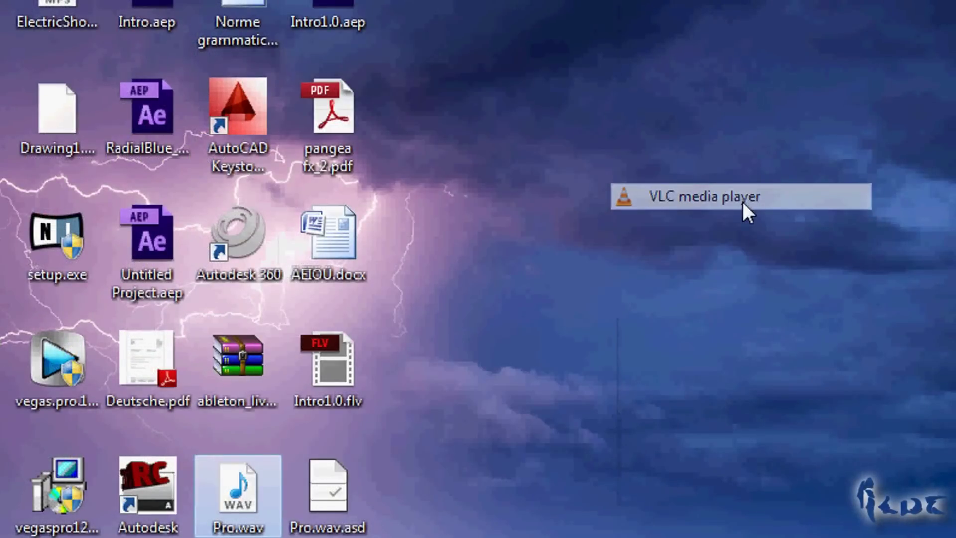